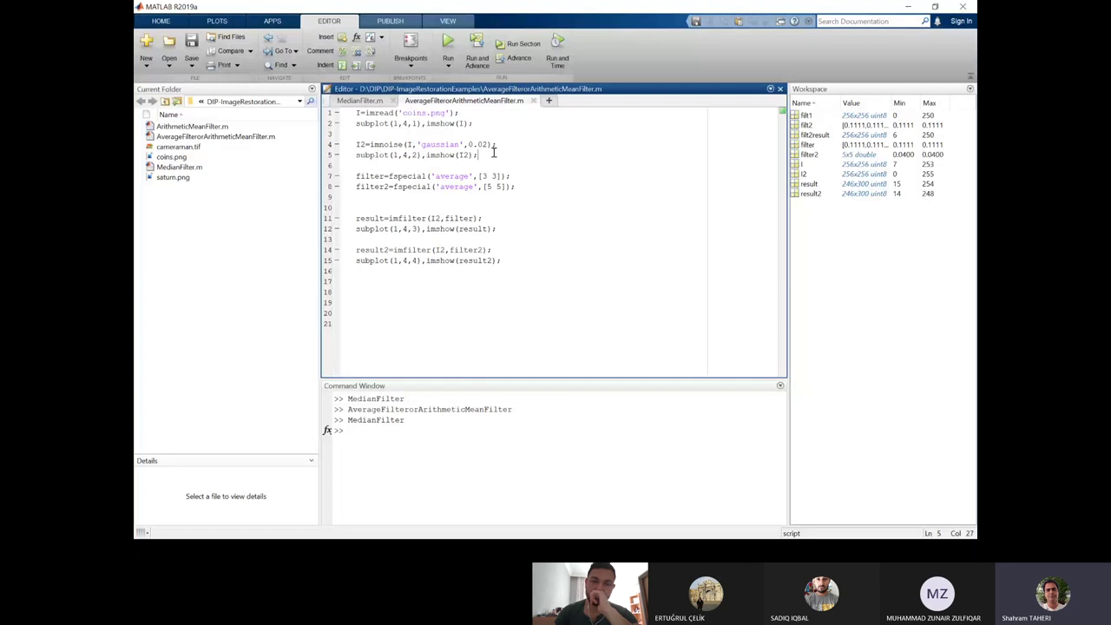
Switch to MedianFilter.m and highlight its cameraman.tif loading line.
left_click(359, 100)
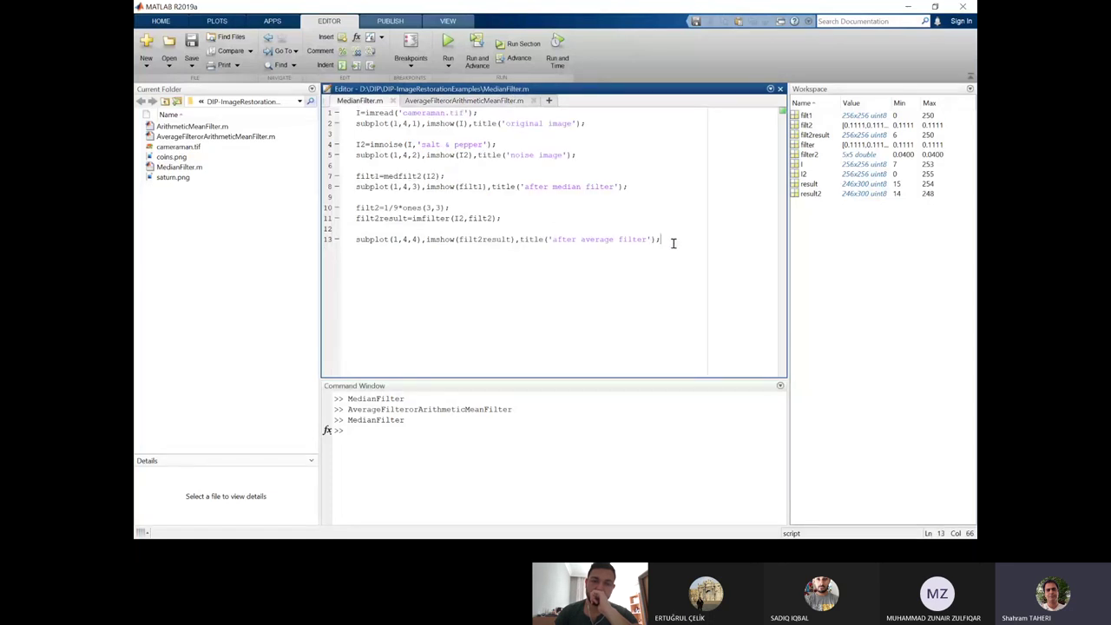
key("Up")
key("Up")
key("Up")
key("Up")
key("Up")
key("Up")
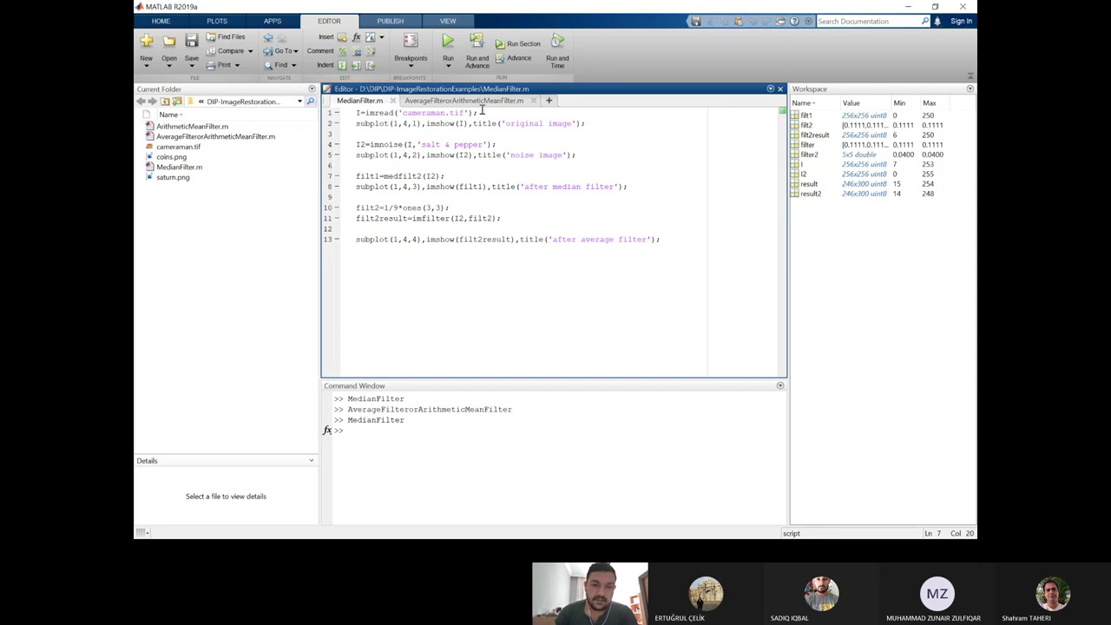
left_click(485, 112)
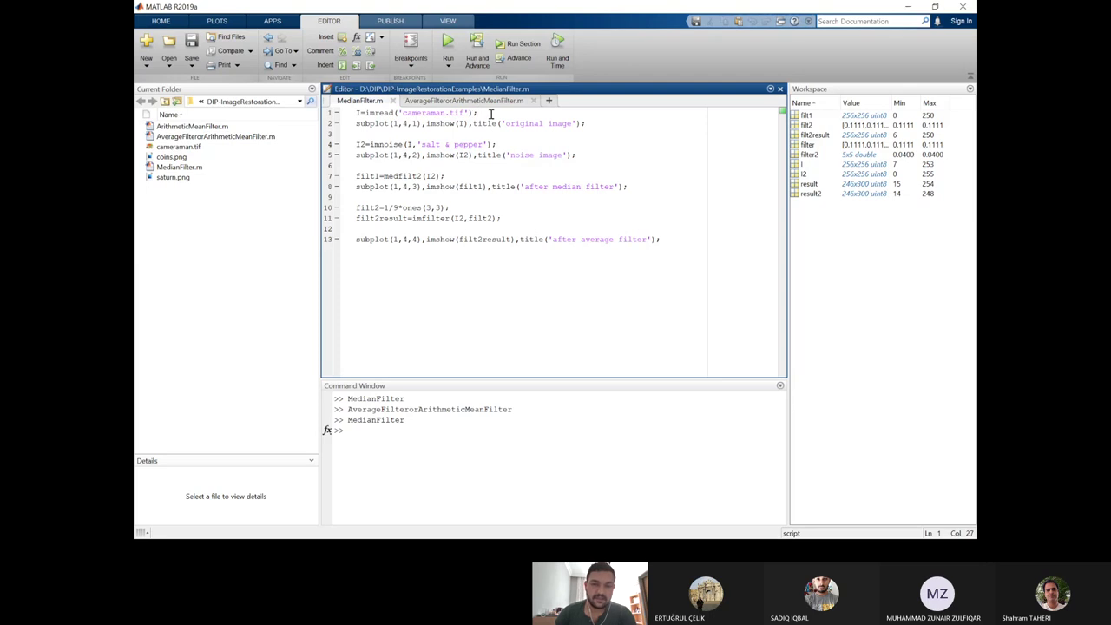
left_click_drag(490, 114, 351, 113)
left_click(372, 134)
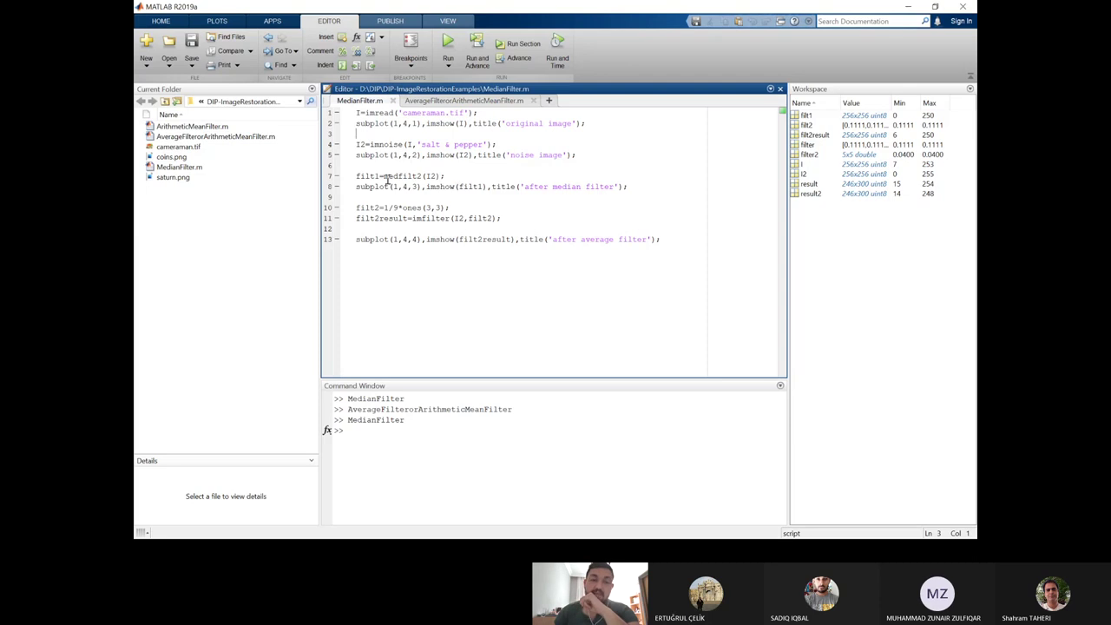
Highlight the medfilt2 line and the 1/9*ones(3,3) kernel line, then switch to AverageFilterorArithmeticMeanFilter.m.
triple_click(386, 176)
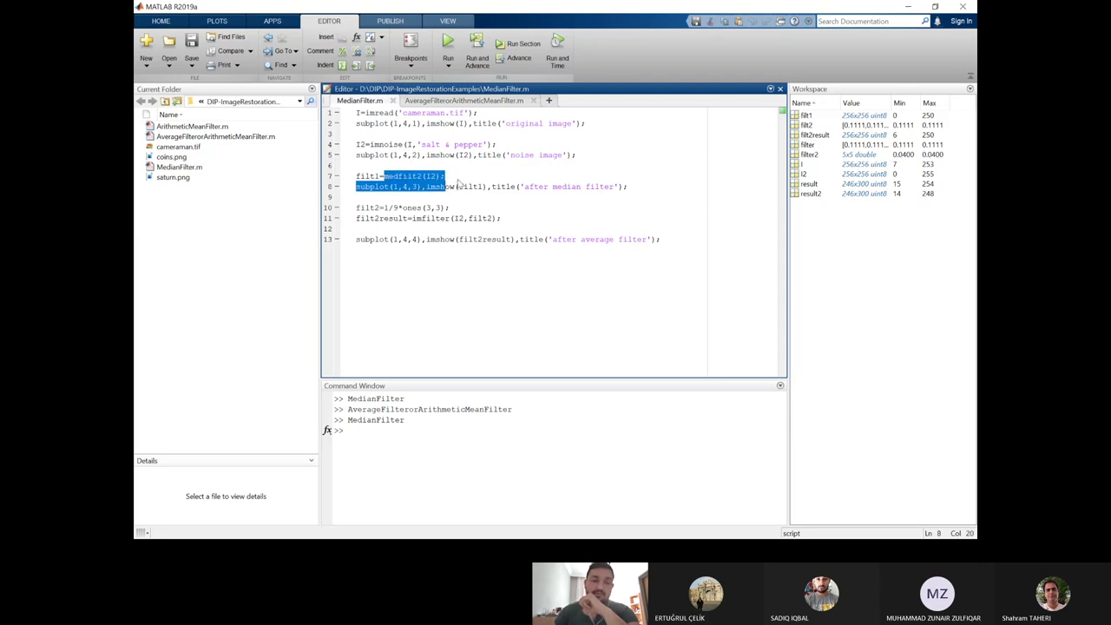
left_click(452, 177)
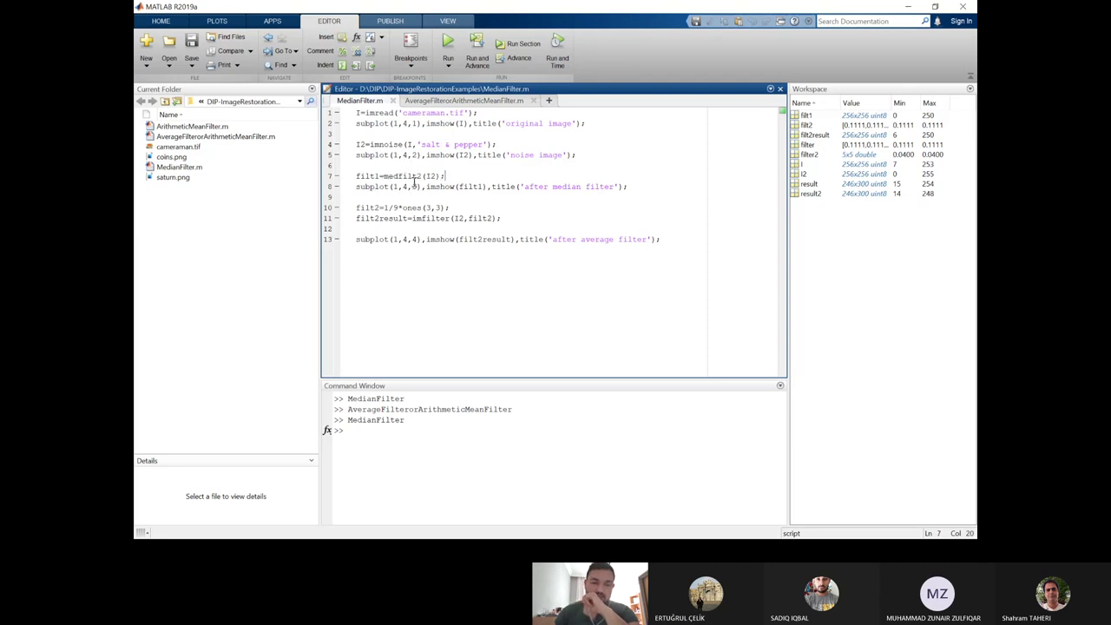
left_click(411, 208)
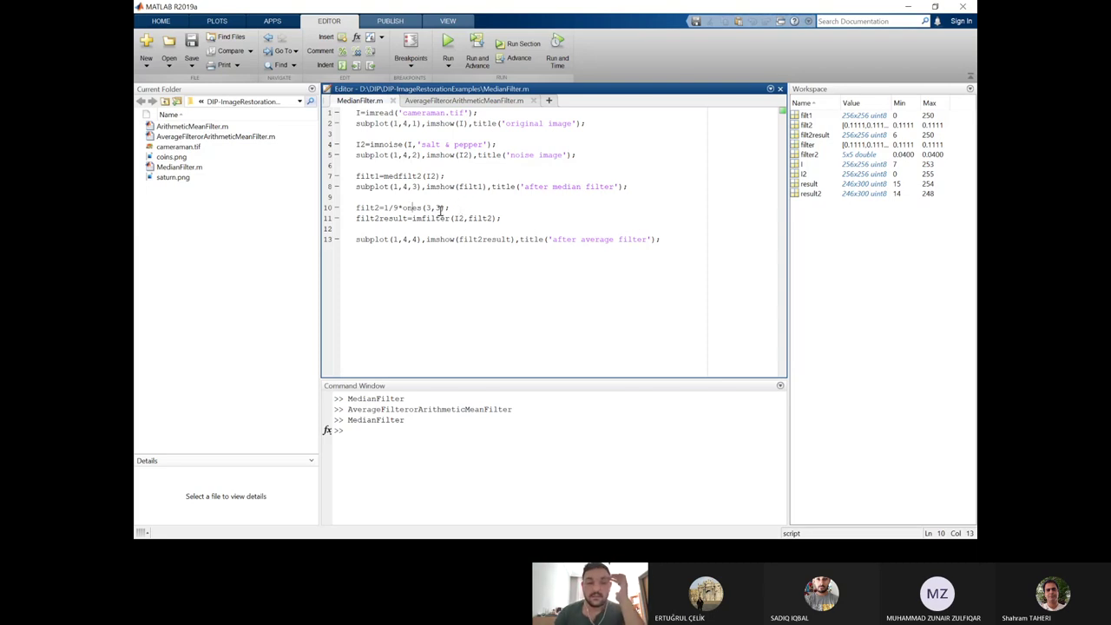
left_click(449, 207)
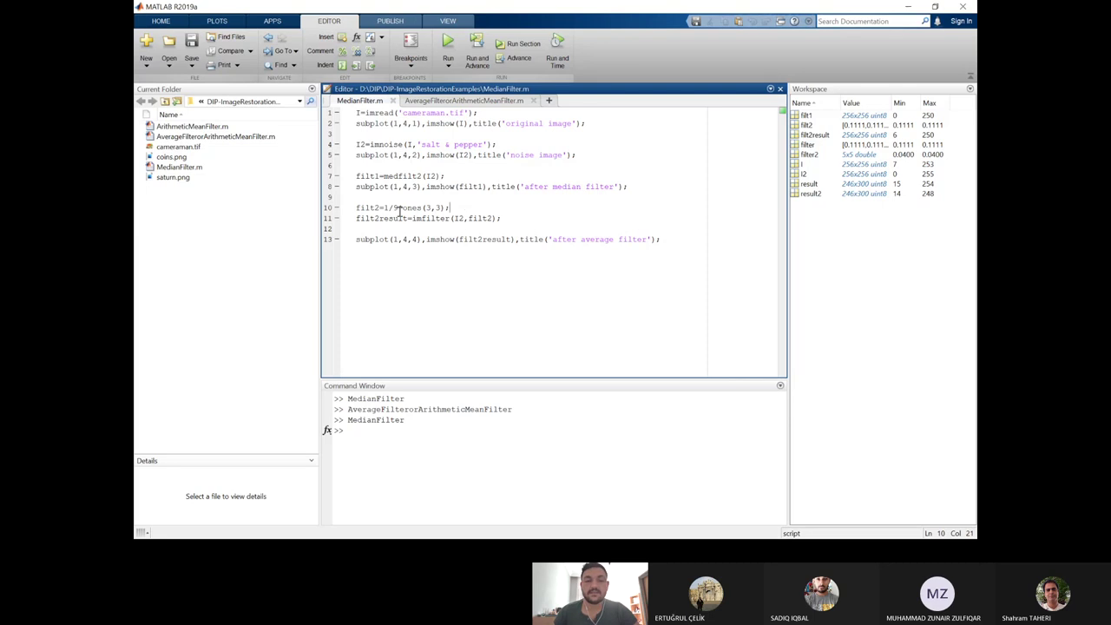
left_click_drag(450, 209, 354, 208)
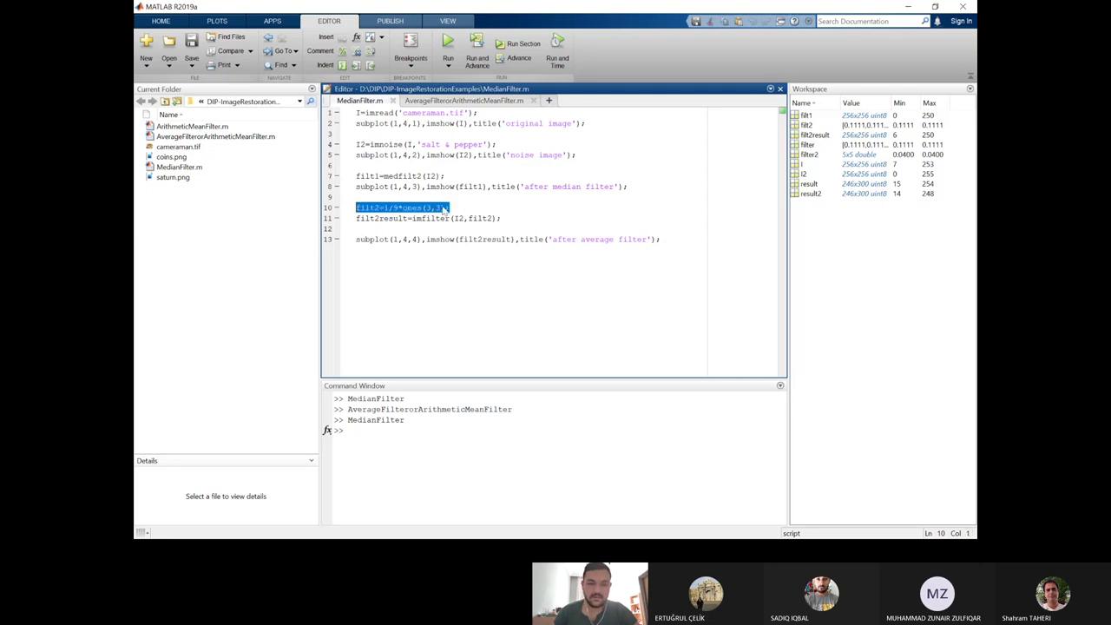
left_click(533, 207)
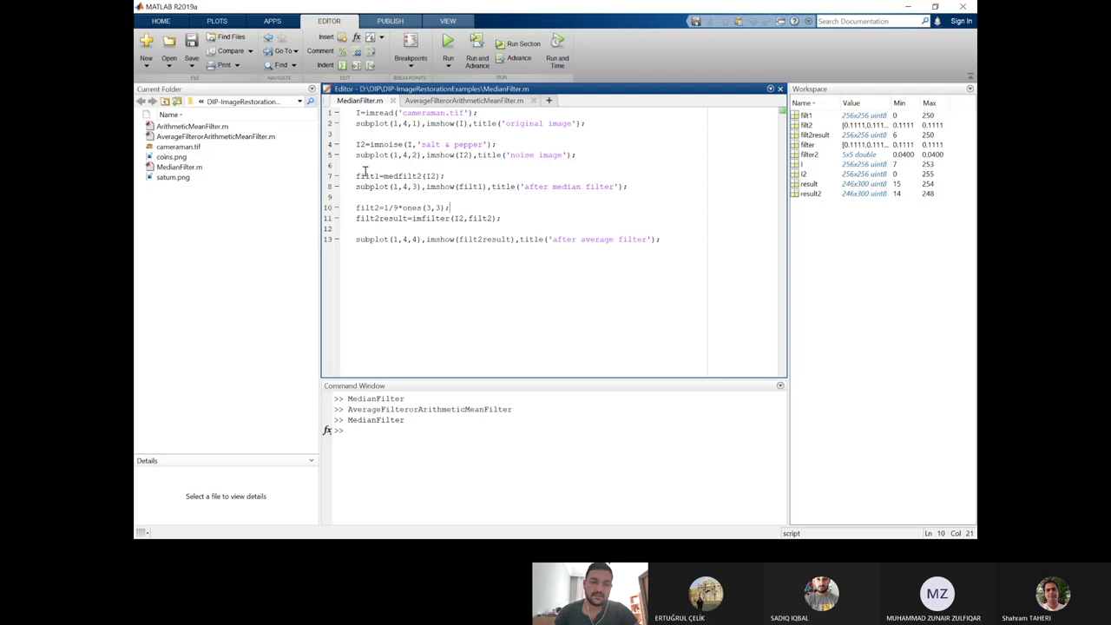
left_click(468, 100)
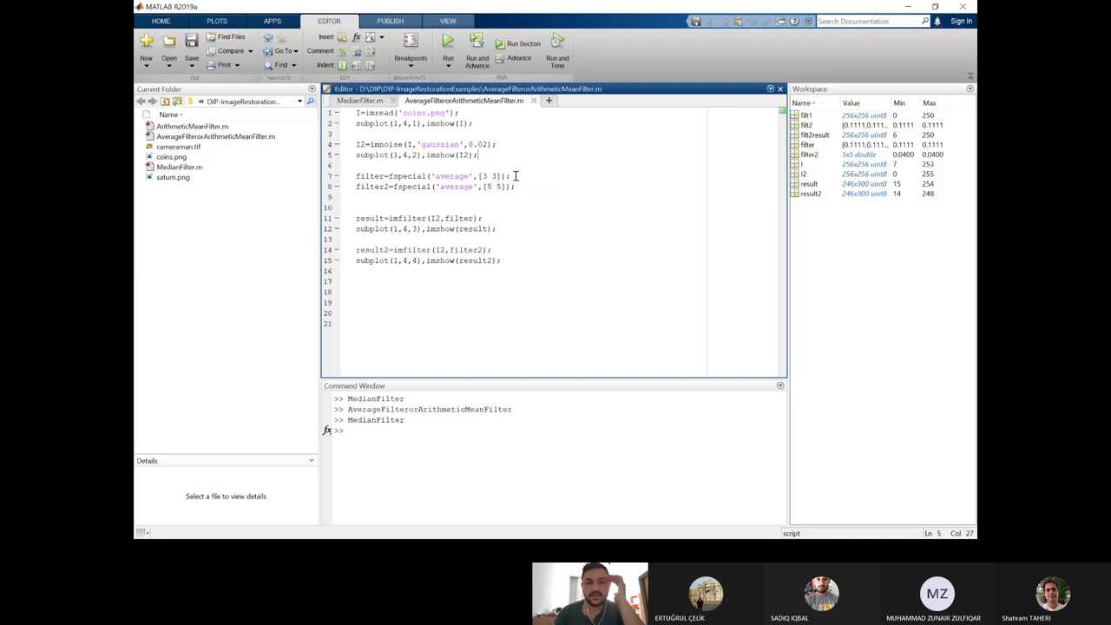
Highlight the 3x3 fspecial average arguments and type a comma after 'average' on line 8.
left_click_drag(515, 177, 429, 177)
left_click(479, 187)
type(",")
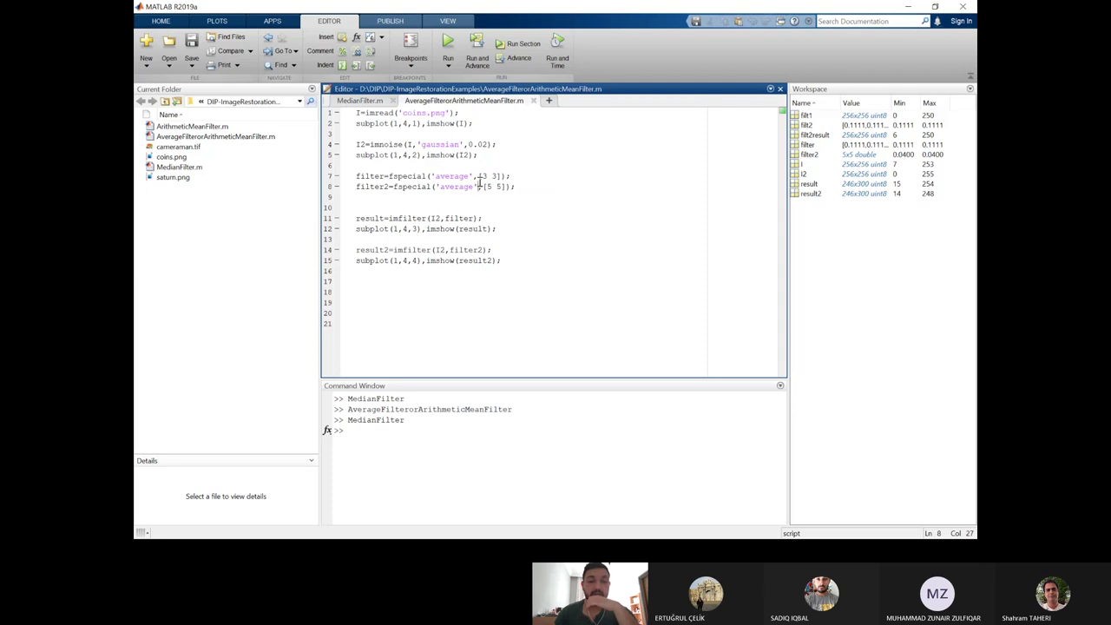
In MedianFilter.m, highlight the imfilter(I2,filt2) line 11 and the final subplot line 13.
left_click(368, 101)
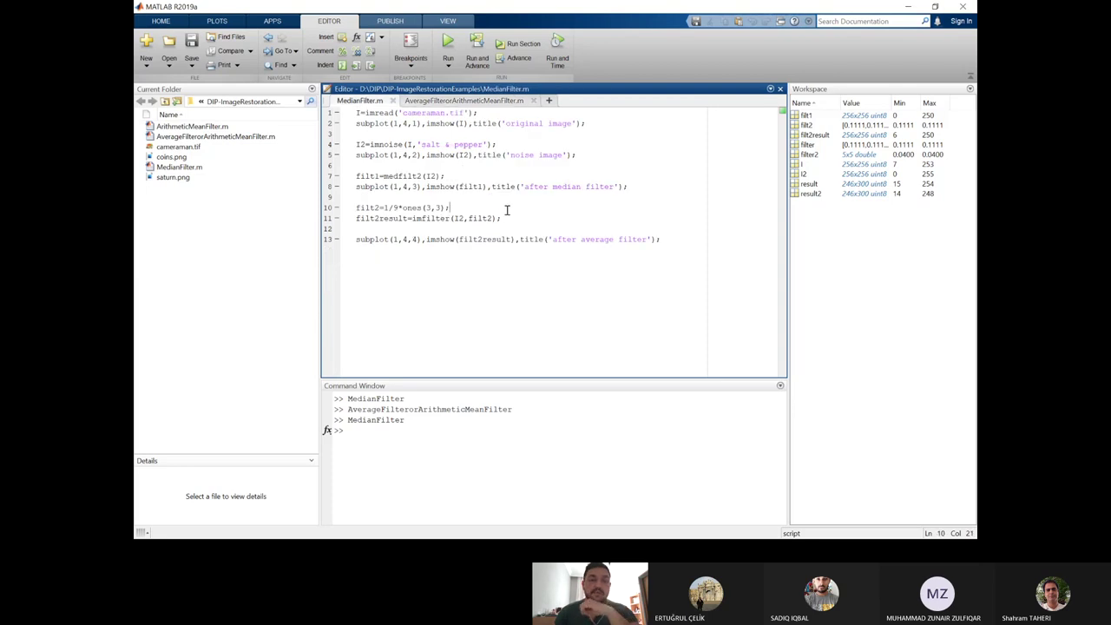
left_click_drag(500, 218, 356, 217)
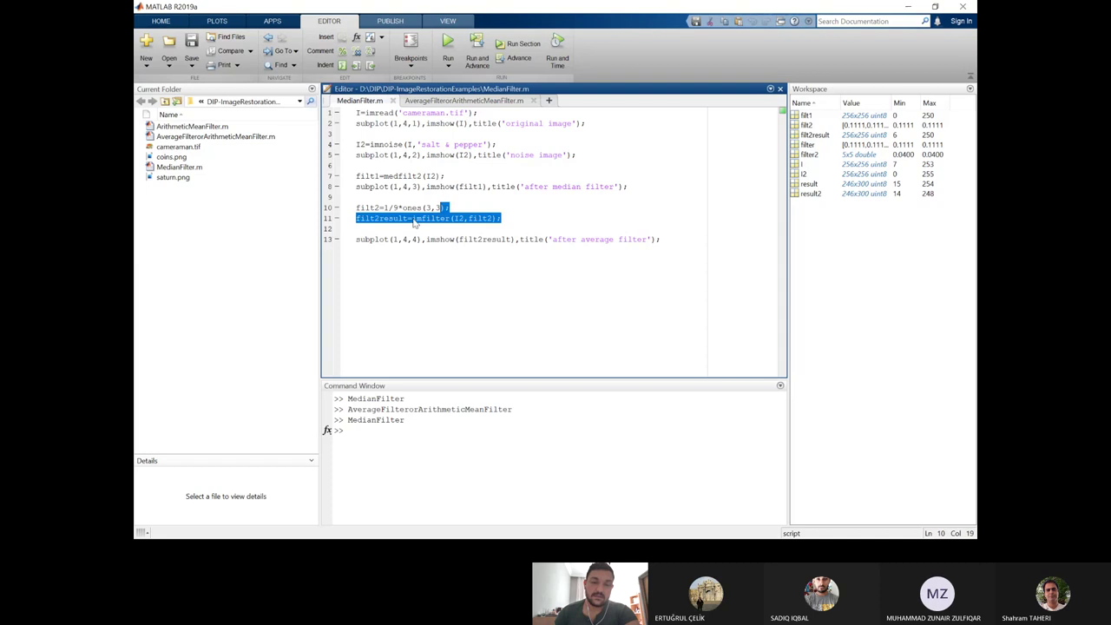
left_click(415, 218)
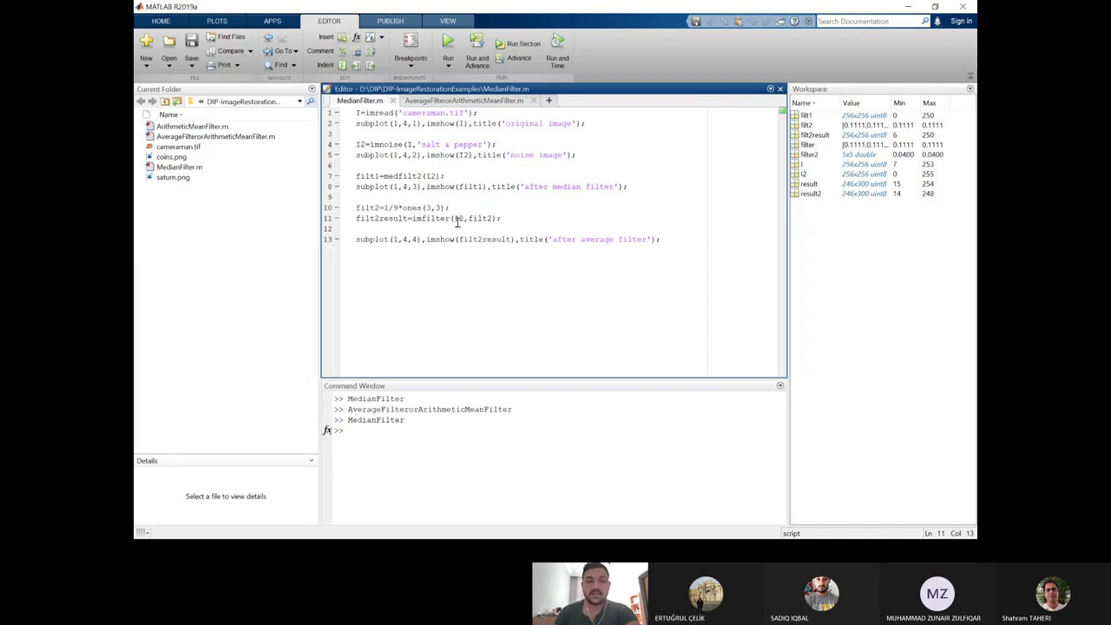
left_click_drag(454, 218, 495, 218)
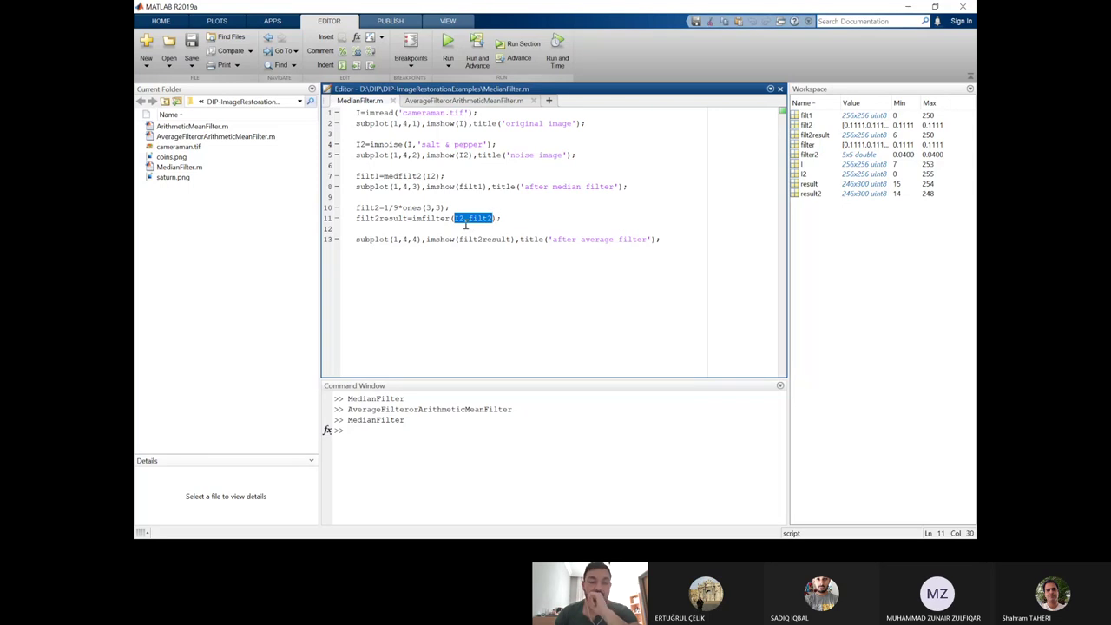
left_click(465, 227)
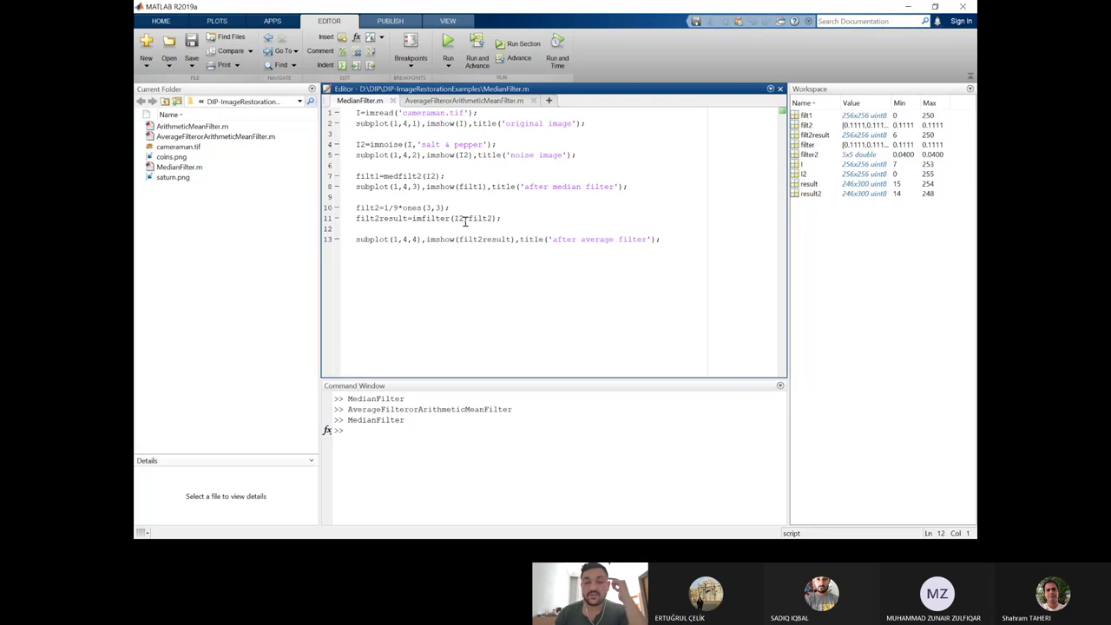
left_click_drag(466, 217, 505, 218)
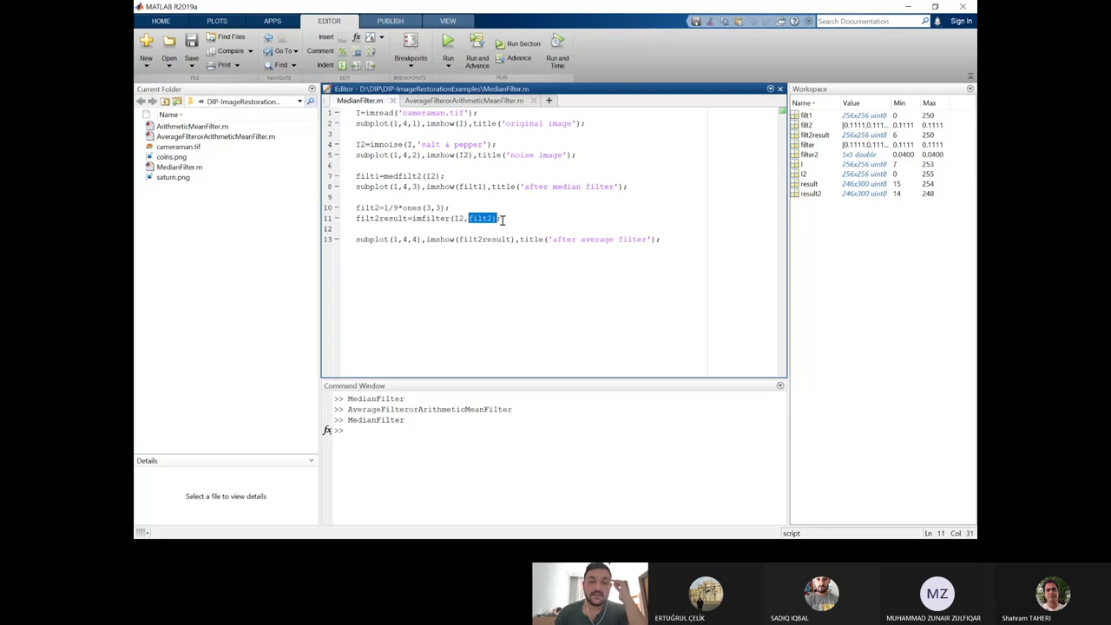
left_click(524, 222)
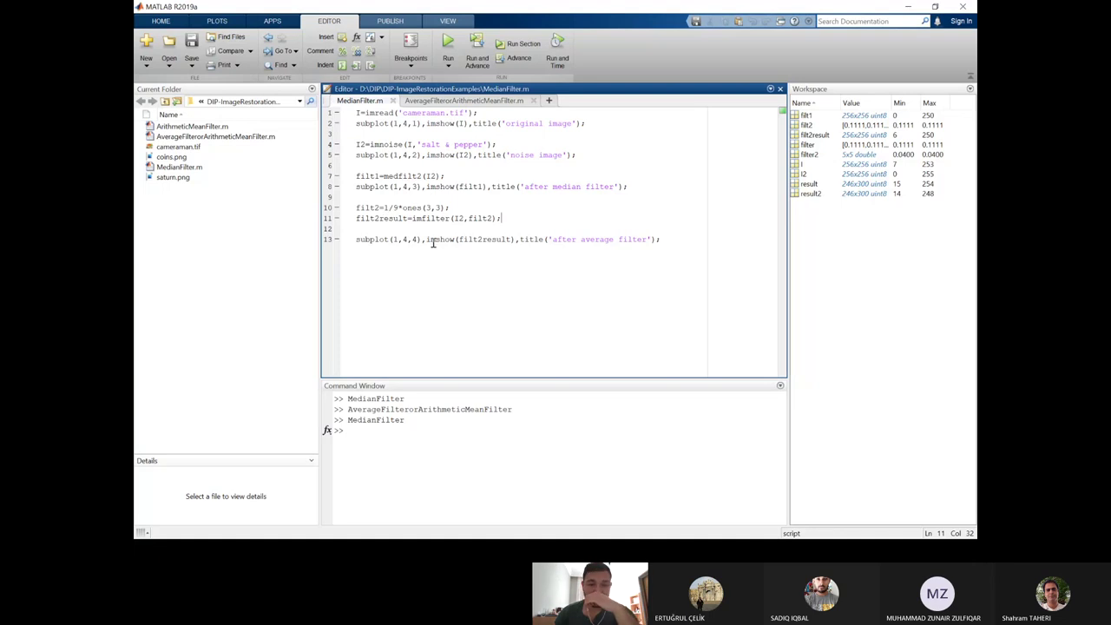
left_click_drag(360, 238, 659, 244)
left_click(660, 244)
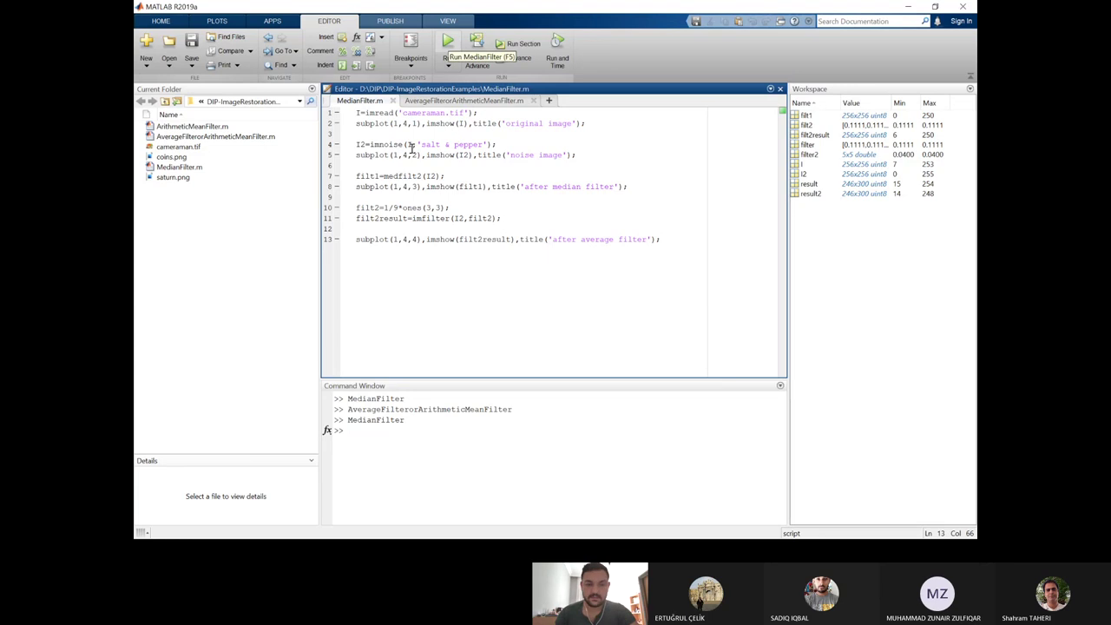
Run clear all and clc, then run MedianFilter and maximize Figure 1.
left_click(382, 424)
type("clera ")
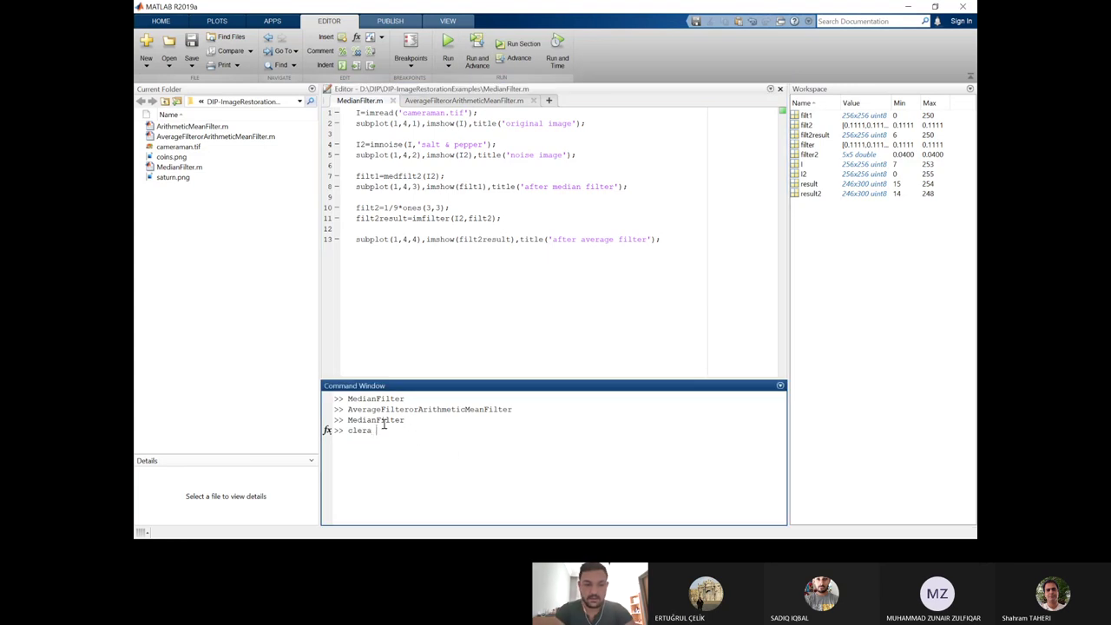
key("BackSpace")
key("BackSpace")
key("BackSpace")
type("ar all")
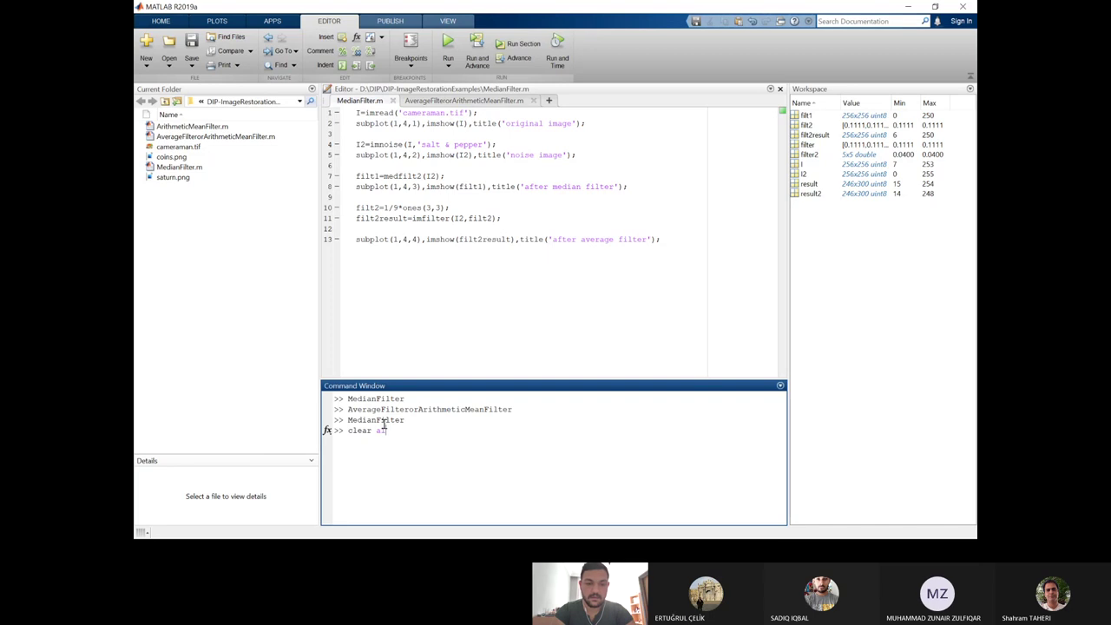
key("Return")
type("c")
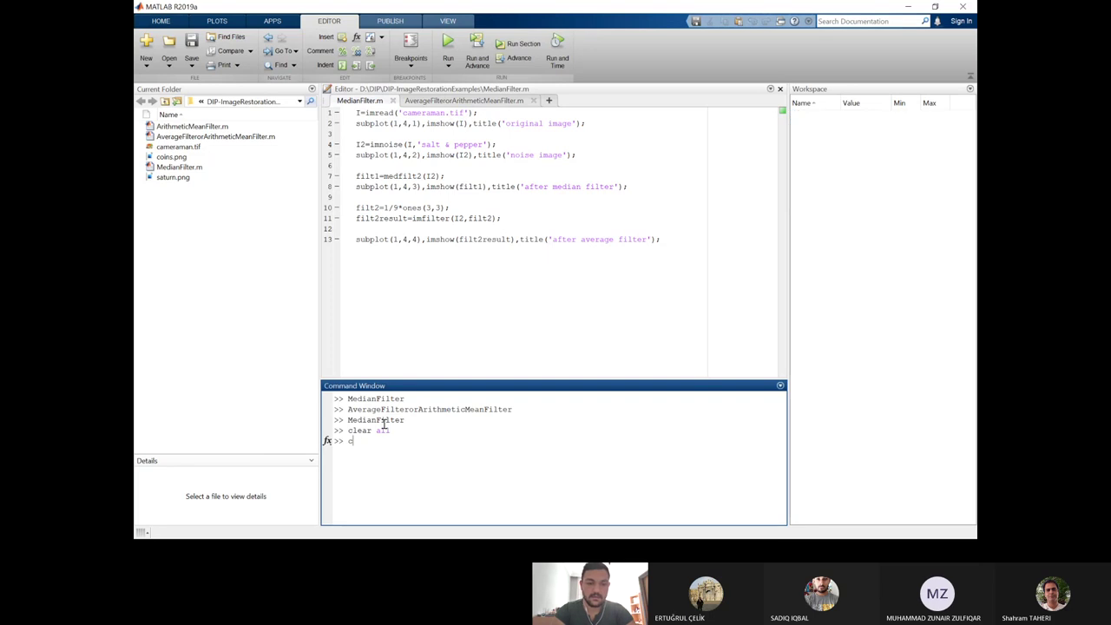
type("lc")
key("Return")
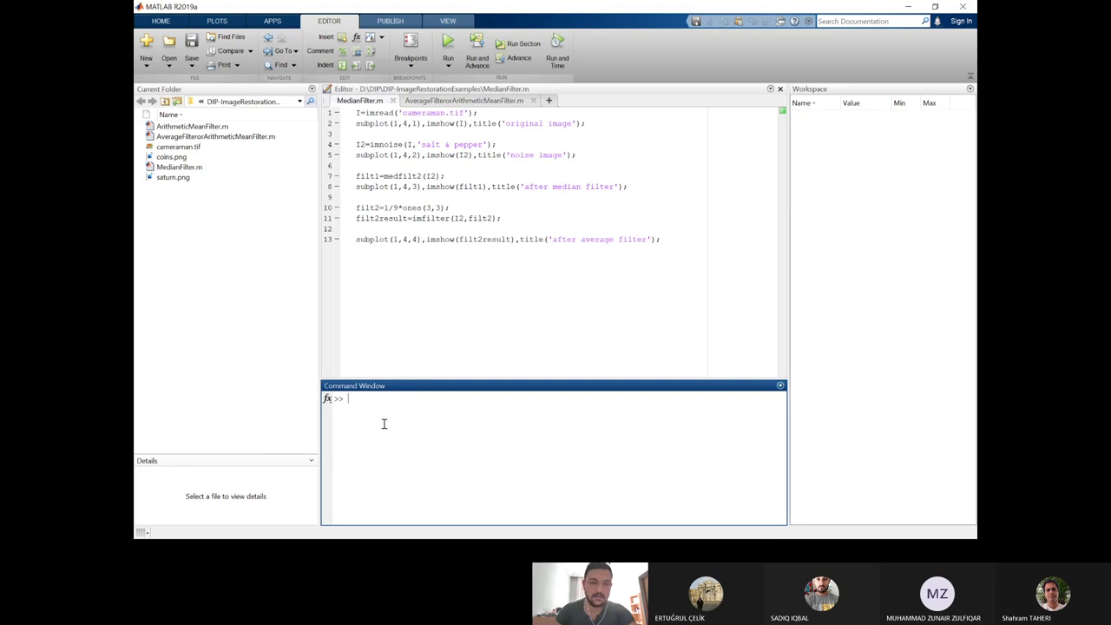
left_click(448, 45)
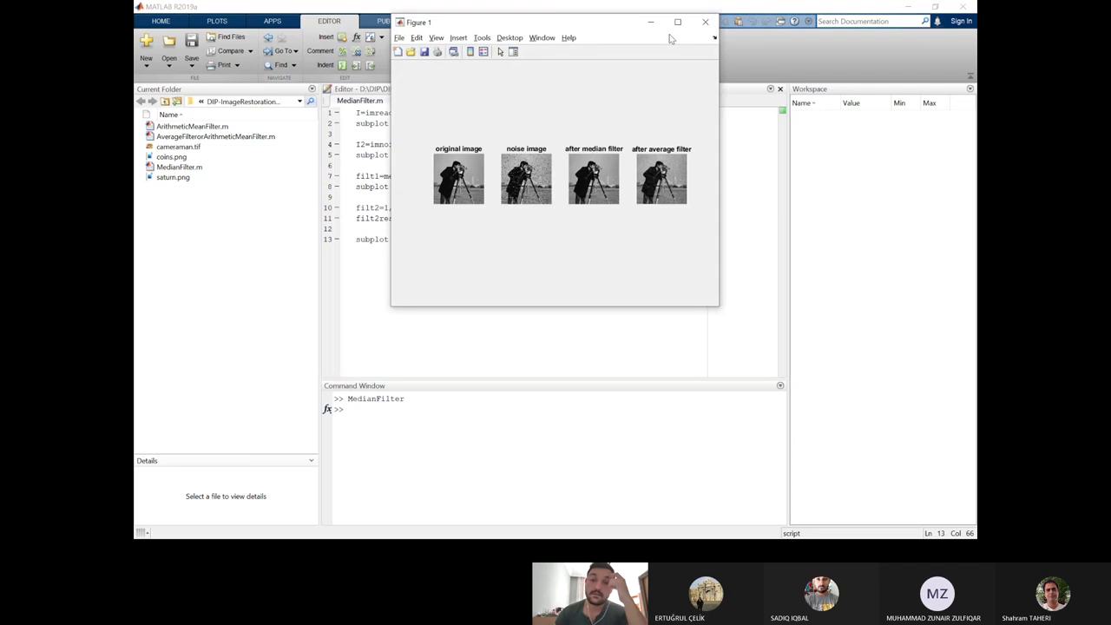
left_click(676, 22)
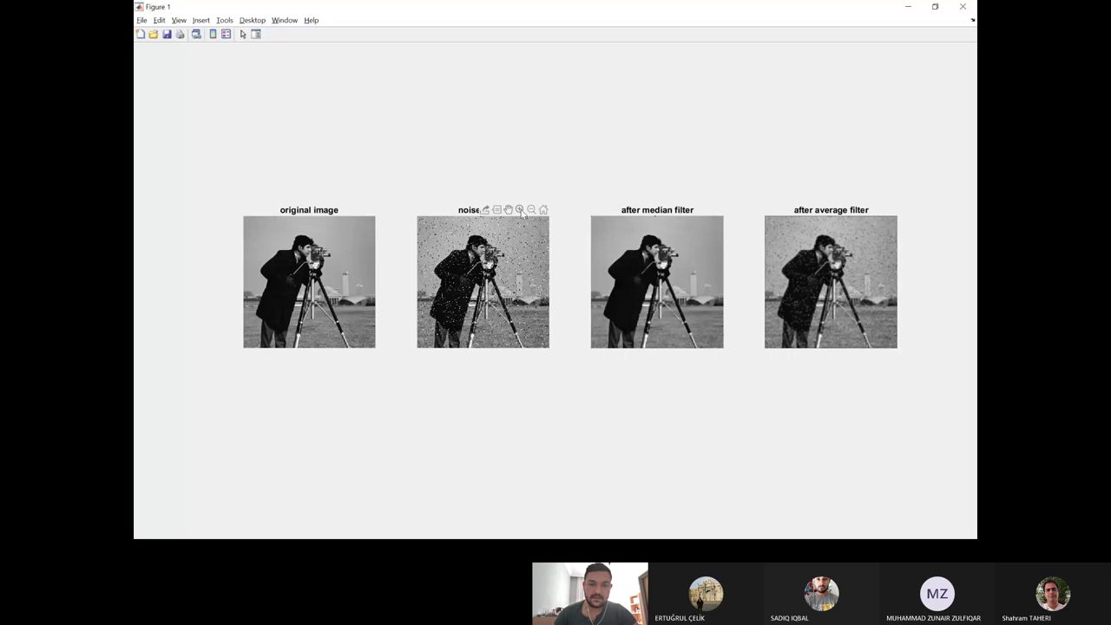
Zoom into the noisy and average-filtered cameraman images to inspect detail.
left_click(519, 210)
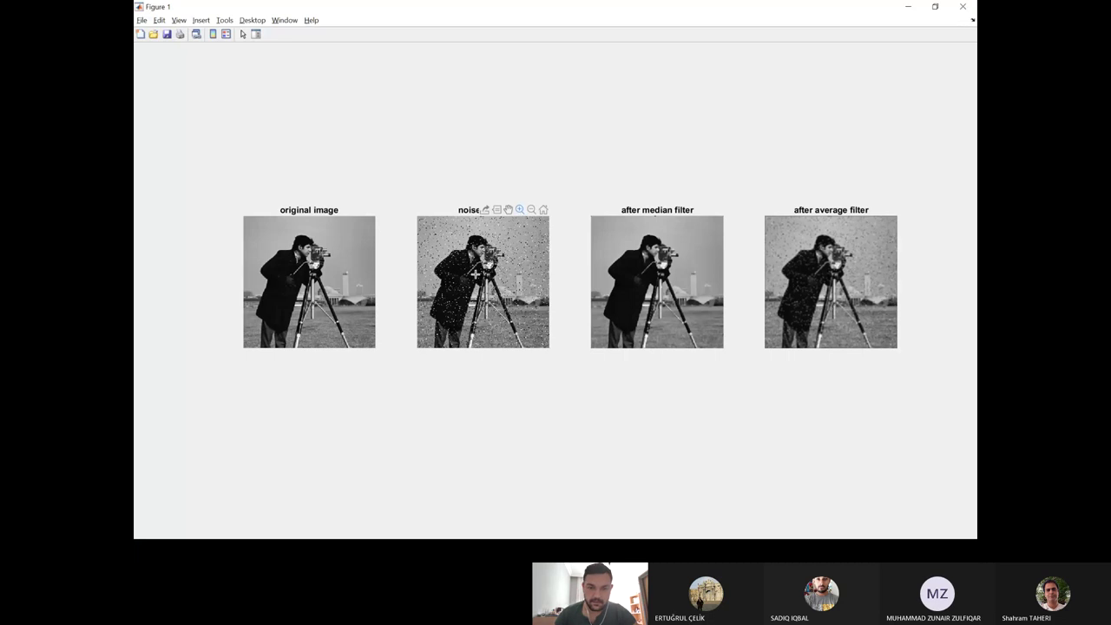
left_click(512, 252)
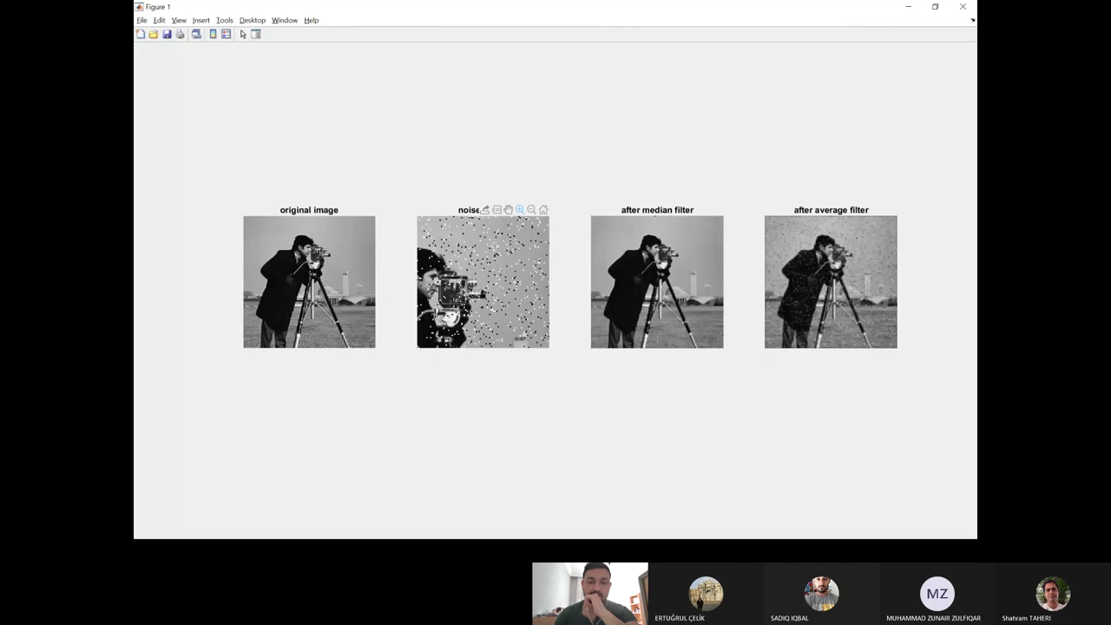
mouse_move(689, 248)
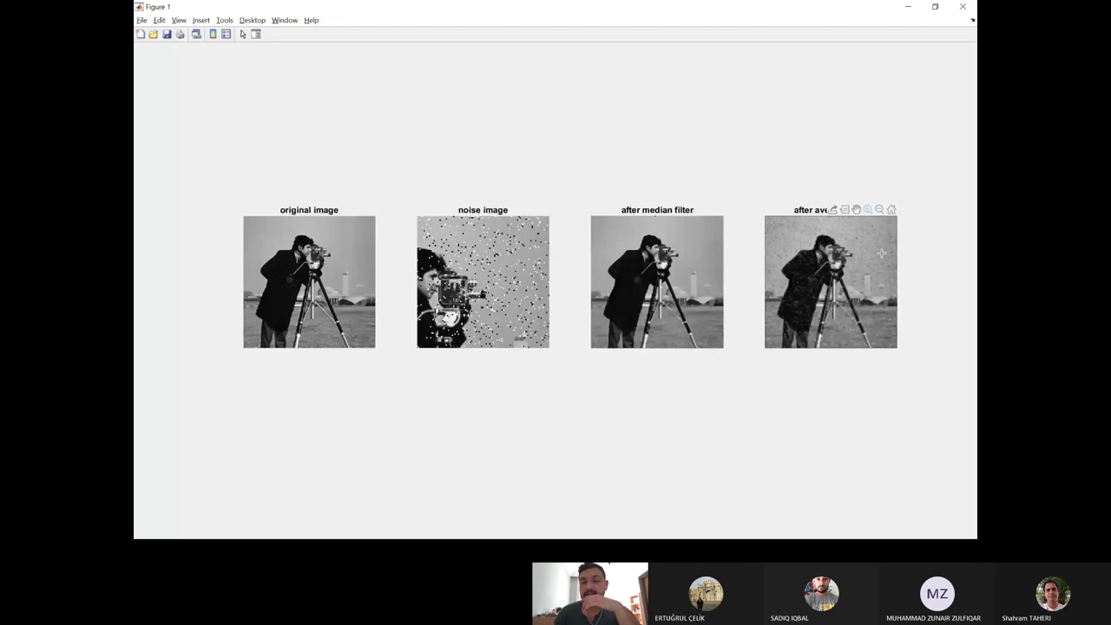
left_click_drag(833, 248, 779, 298)
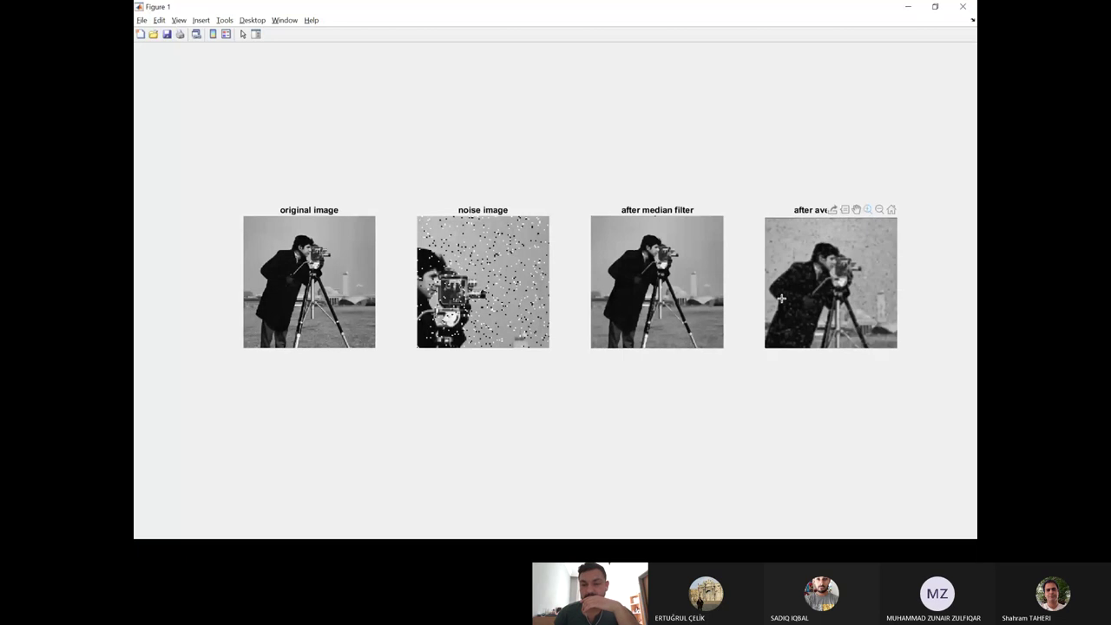
left_click_drag(838, 278, 777, 308)
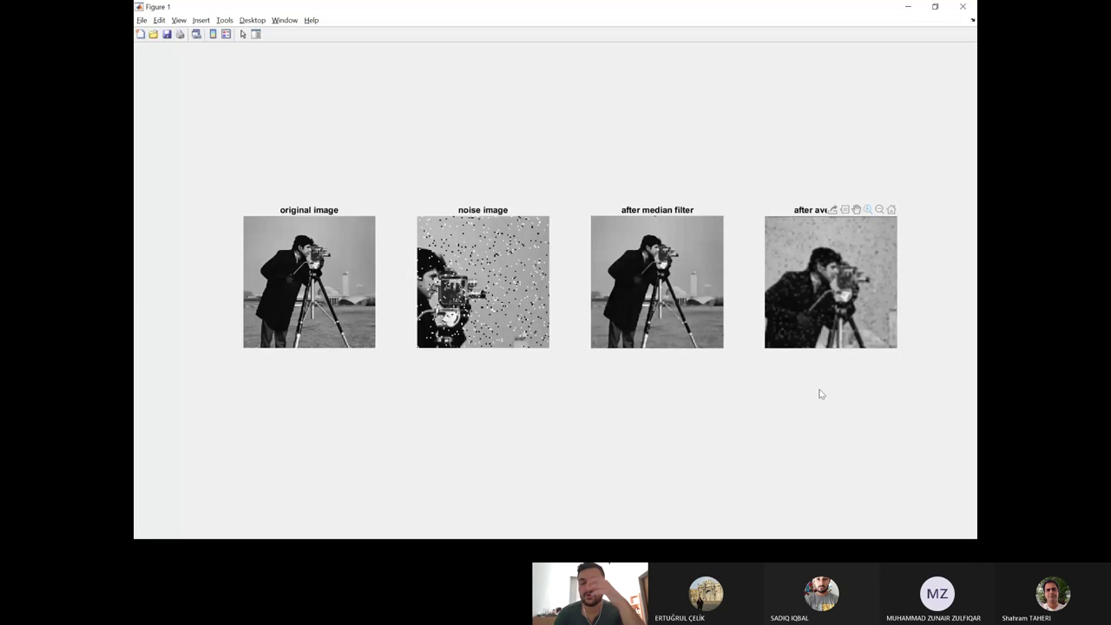
mouse_move(687, 228)
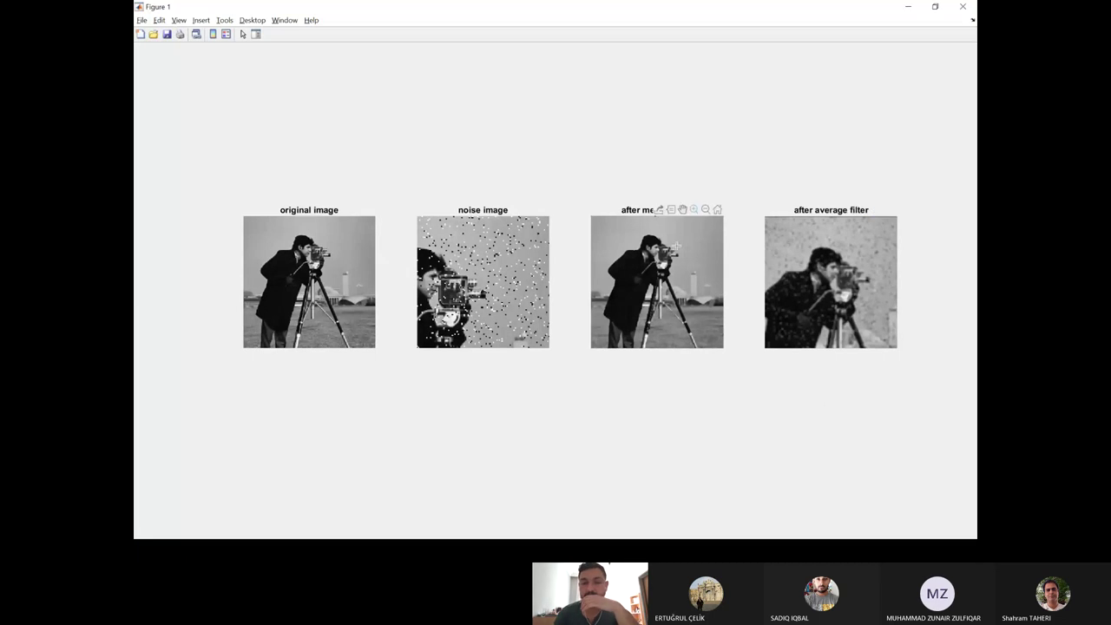
scroll(607, 303, "up", 2)
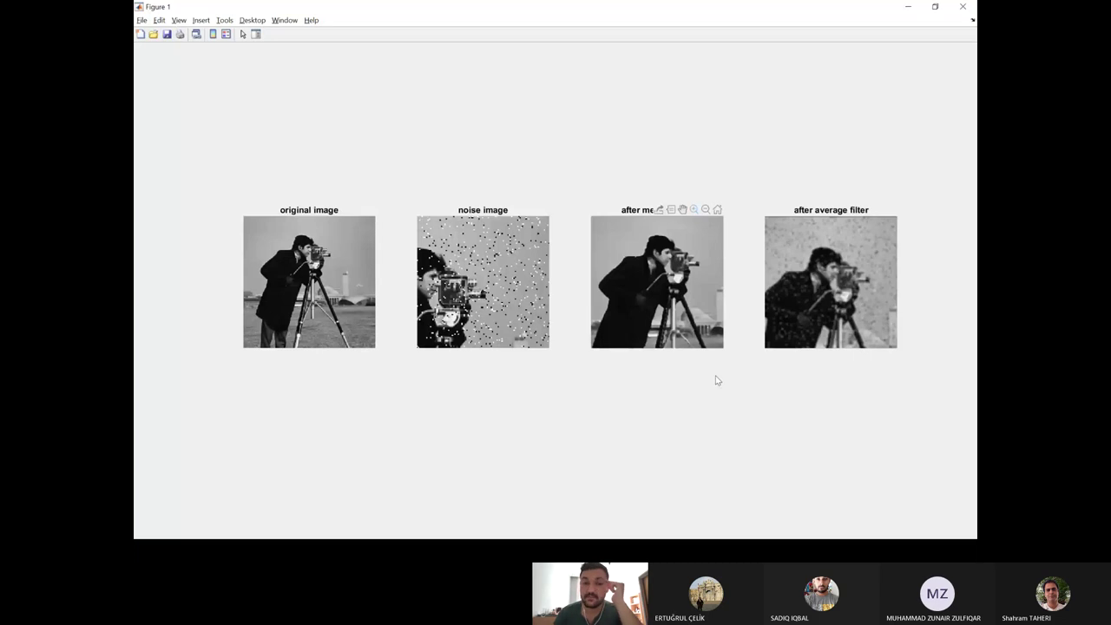
mouse_move(334, 342)
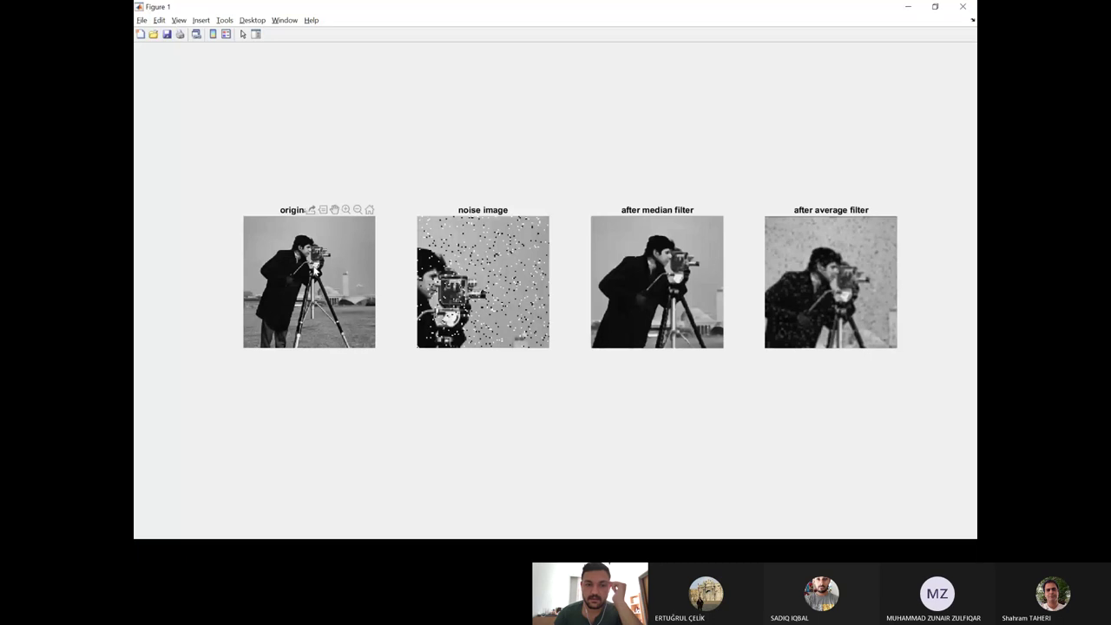
Zoom into the original and median-filtered cameraman for comparison, then close Figure 1.
left_click(347, 210)
left_click(325, 262)
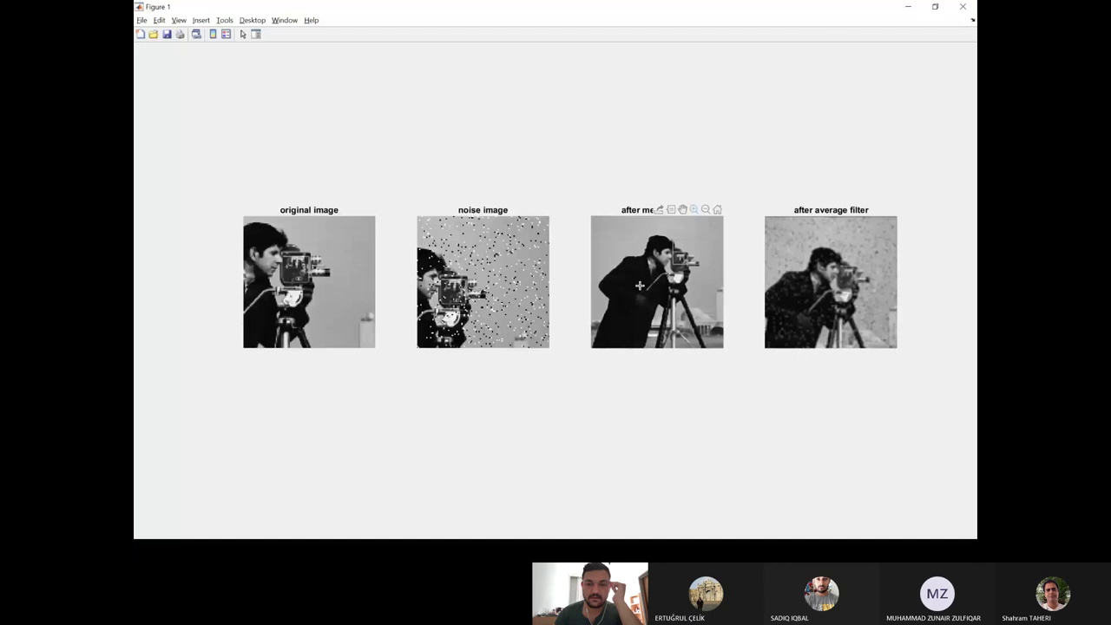
left_click_drag(685, 255, 625, 297)
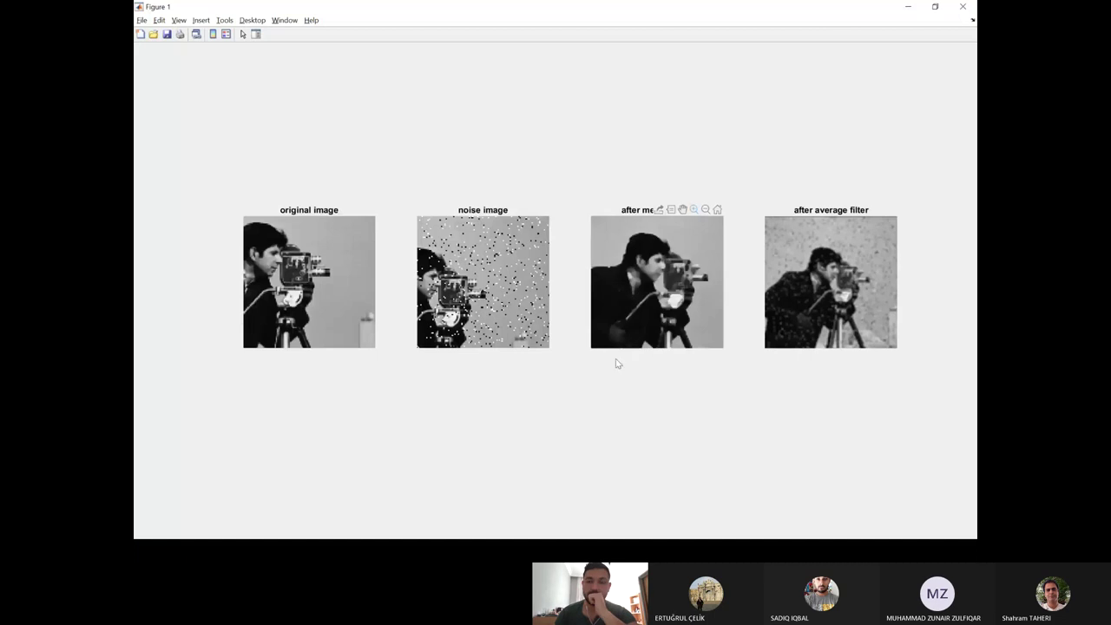
left_click(962, 6)
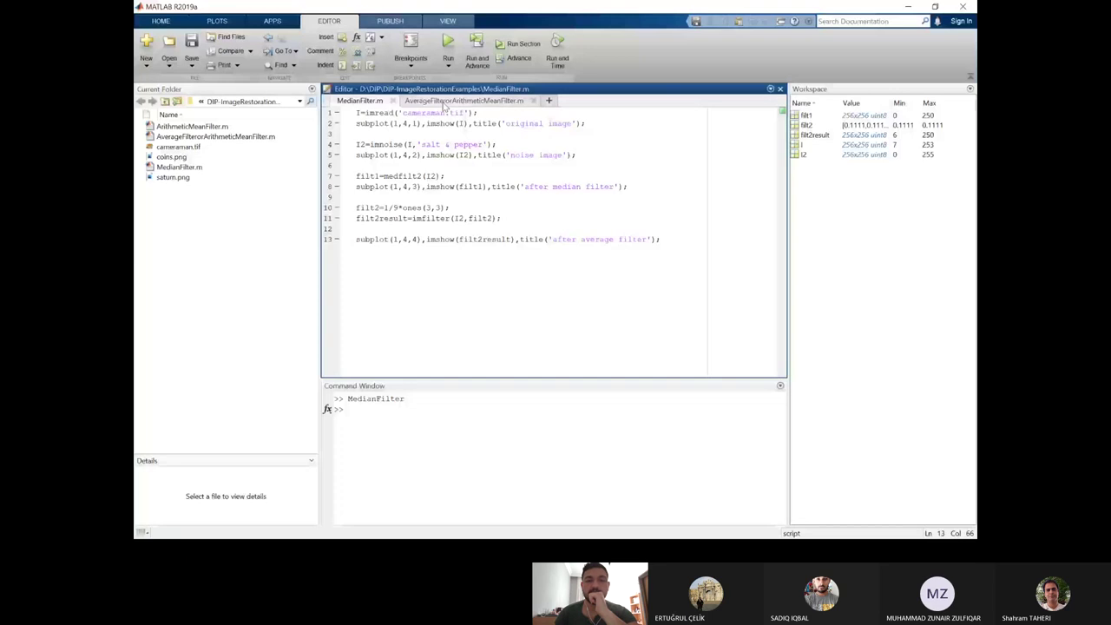
Switch to AverageFilterorArithmeticMeanFilter.m and highlight the original-image display line.
left_click(463, 100)
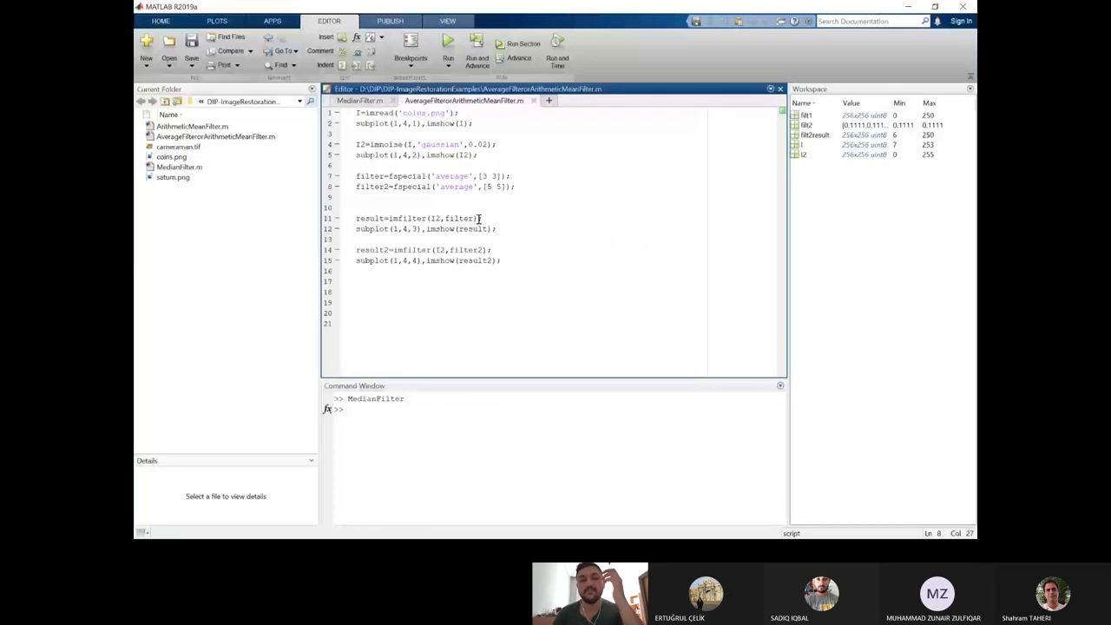
left_click(478, 123)
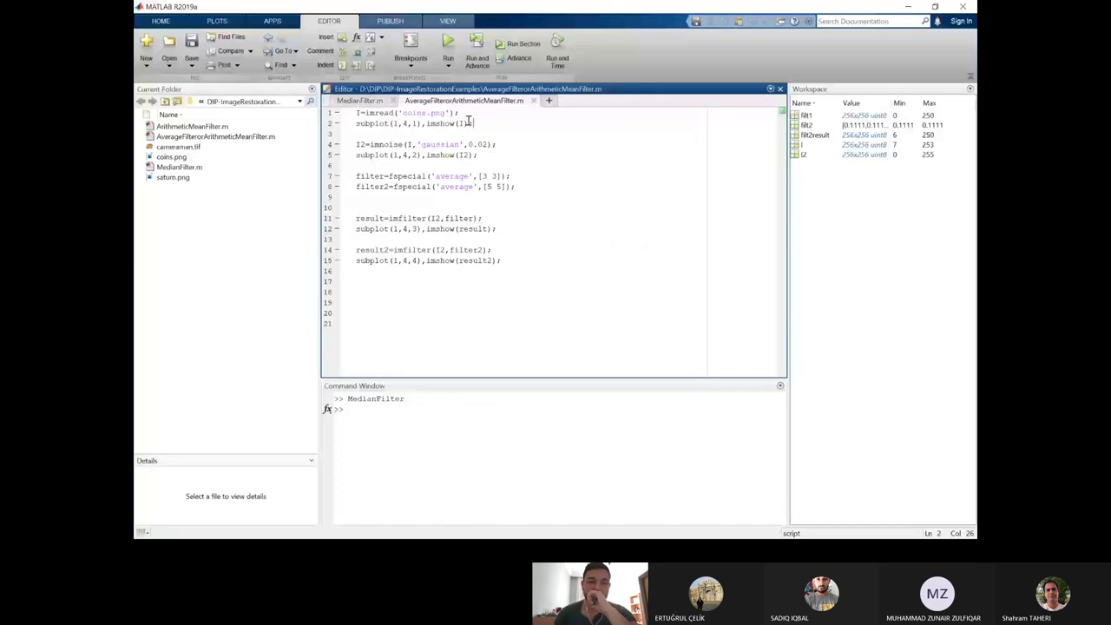
left_click_drag(356, 127, 474, 124)
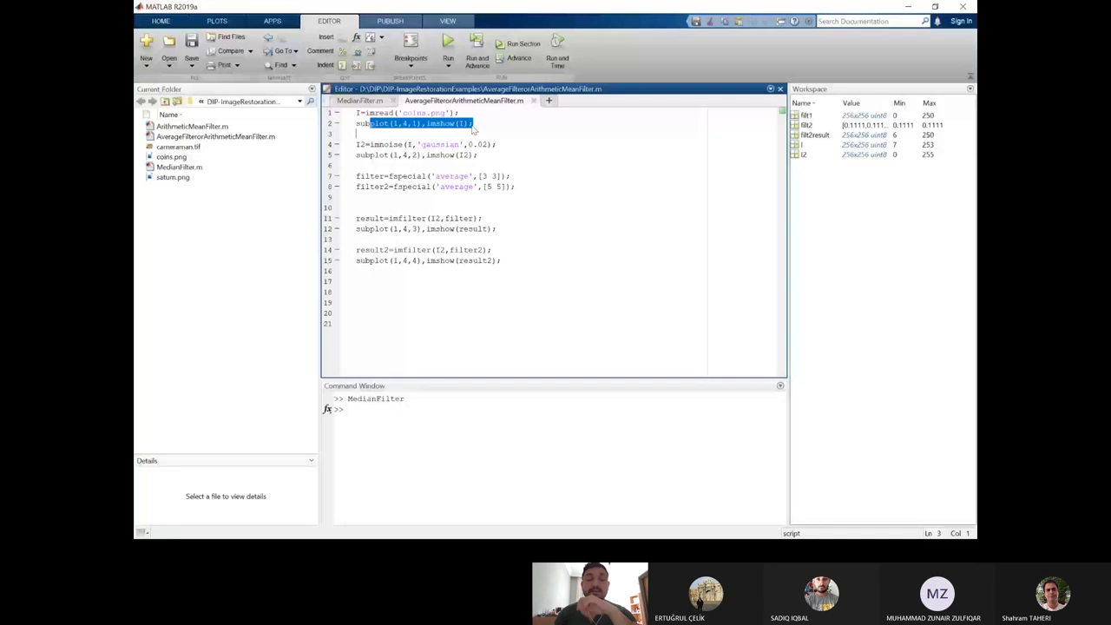
left_click(489, 130)
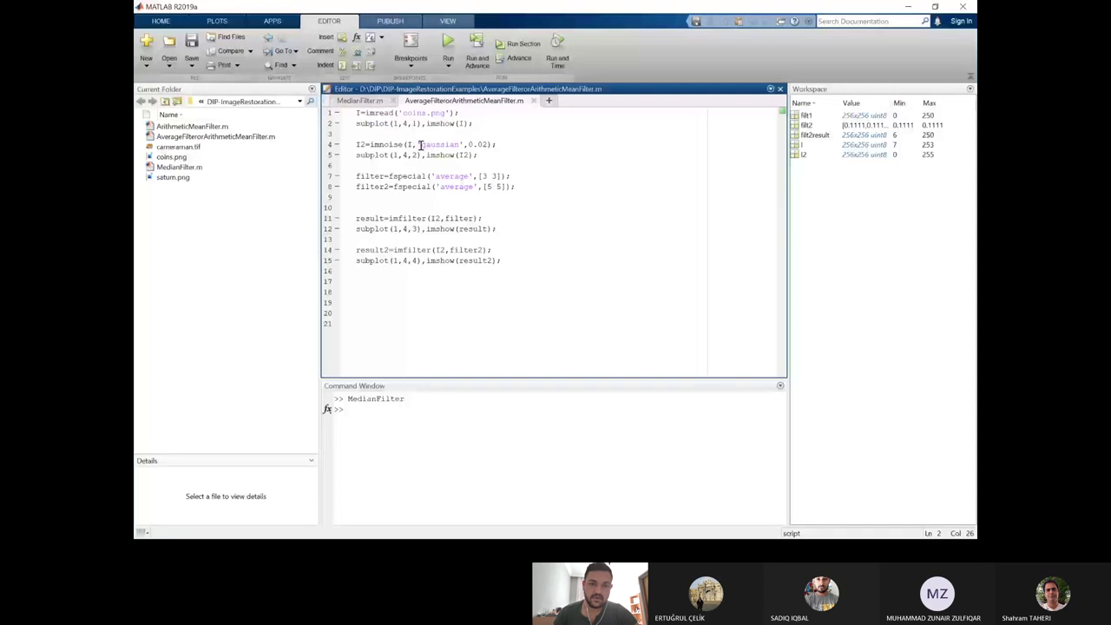
Highlight the imnoise call's 'gaussian' type and 0.02 variance, then select lines 10–15.
left_click_drag(421, 145, 465, 145)
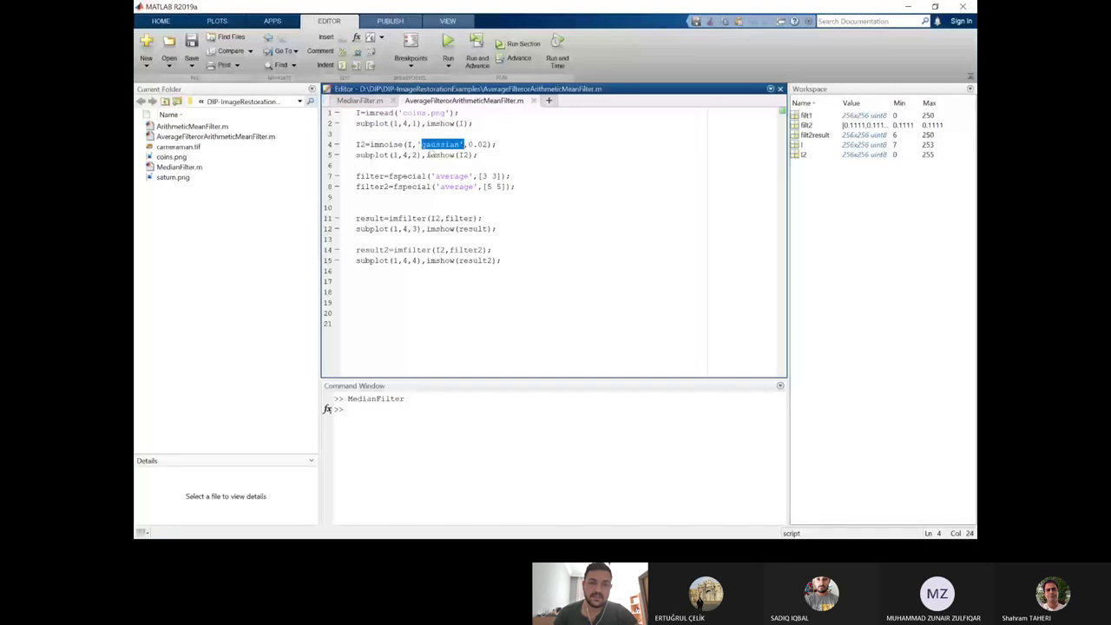
left_click(369, 145)
key("shift+Right")
key("shift+Right")
key("shift+Right")
key("shift+Right")
key("shift+Right")
key("shift+Right")
key("shift+Right")
key("shift+Right")
key("shift+Right")
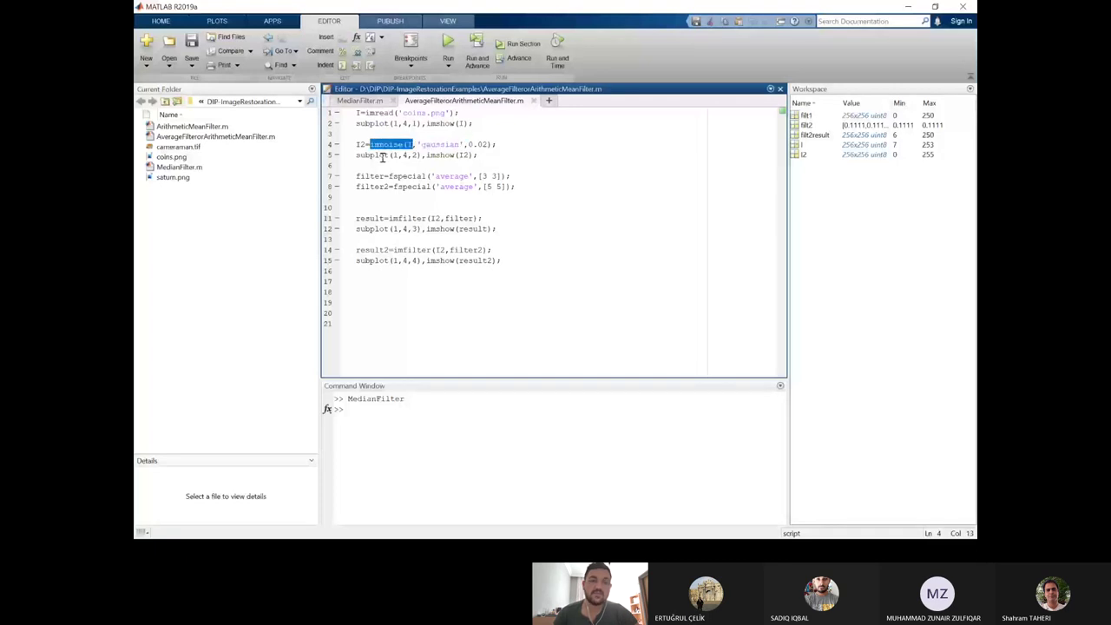
left_click(381, 157)
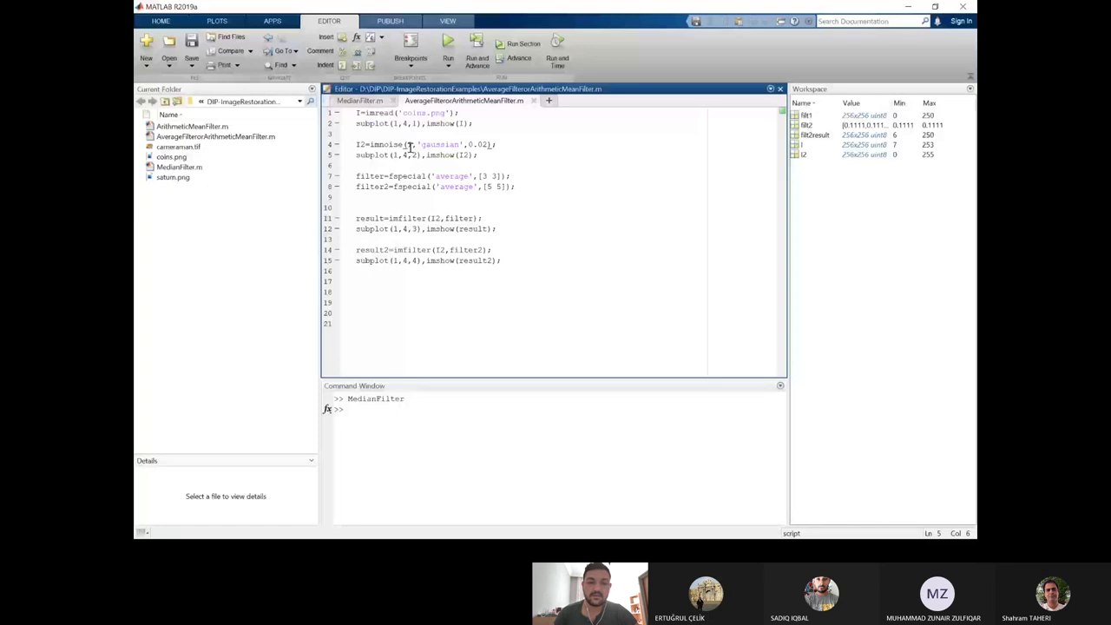
left_click(409, 154)
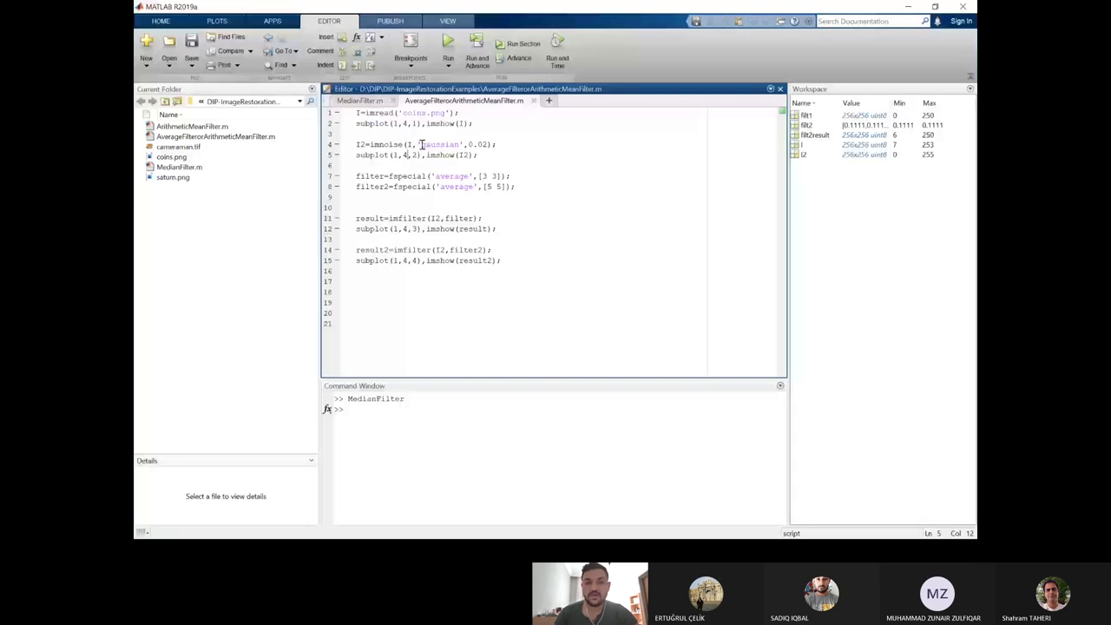
double_click(439, 144)
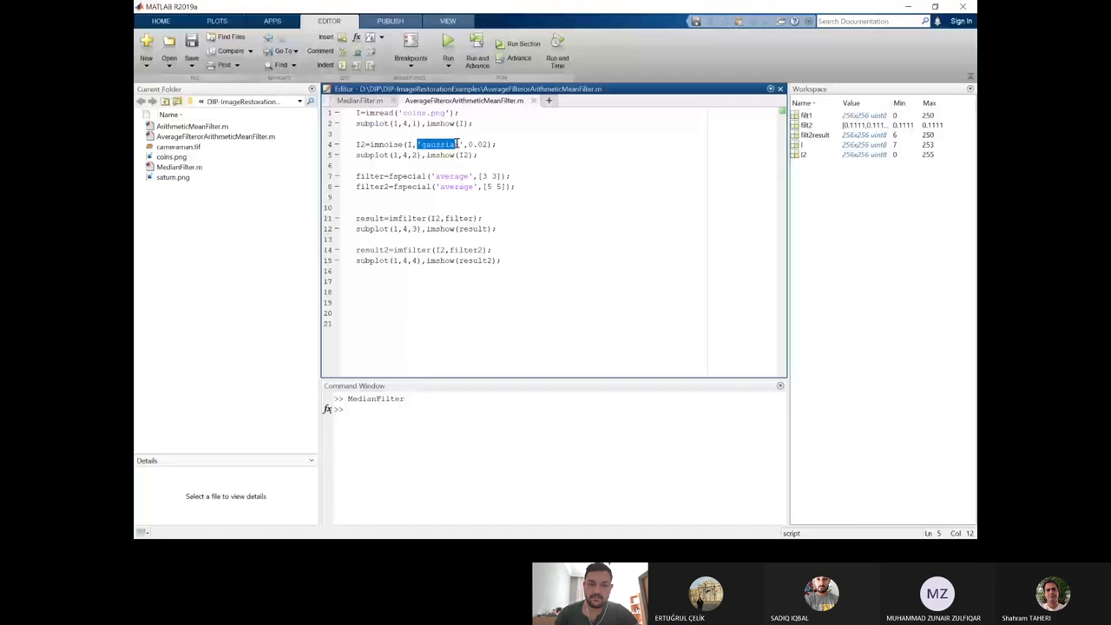
left_click(475, 155)
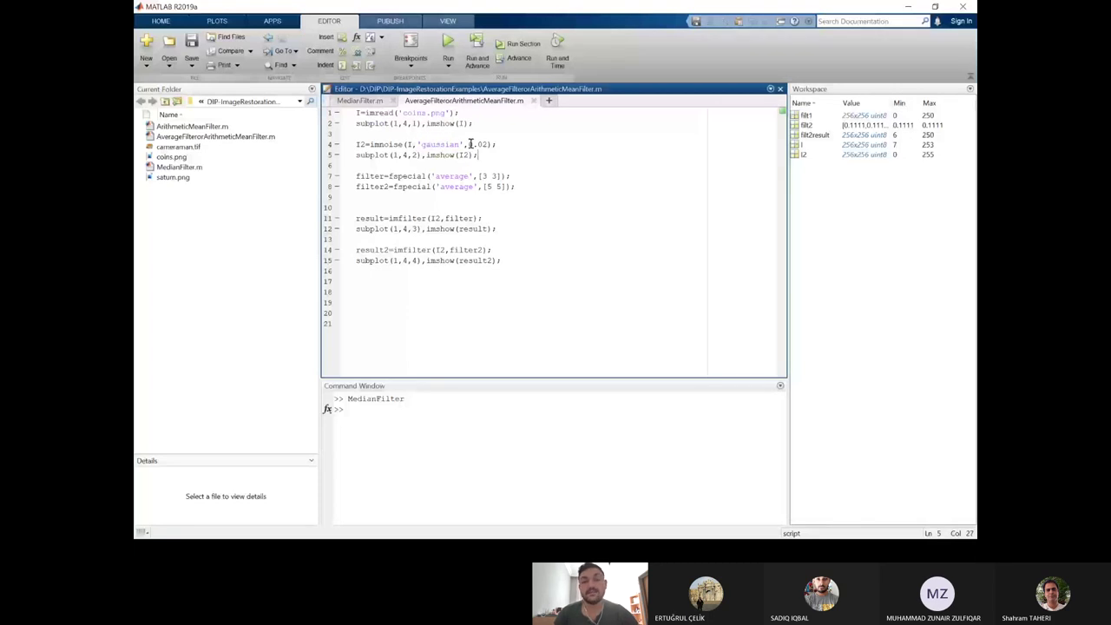
left_click_drag(469, 144, 491, 148)
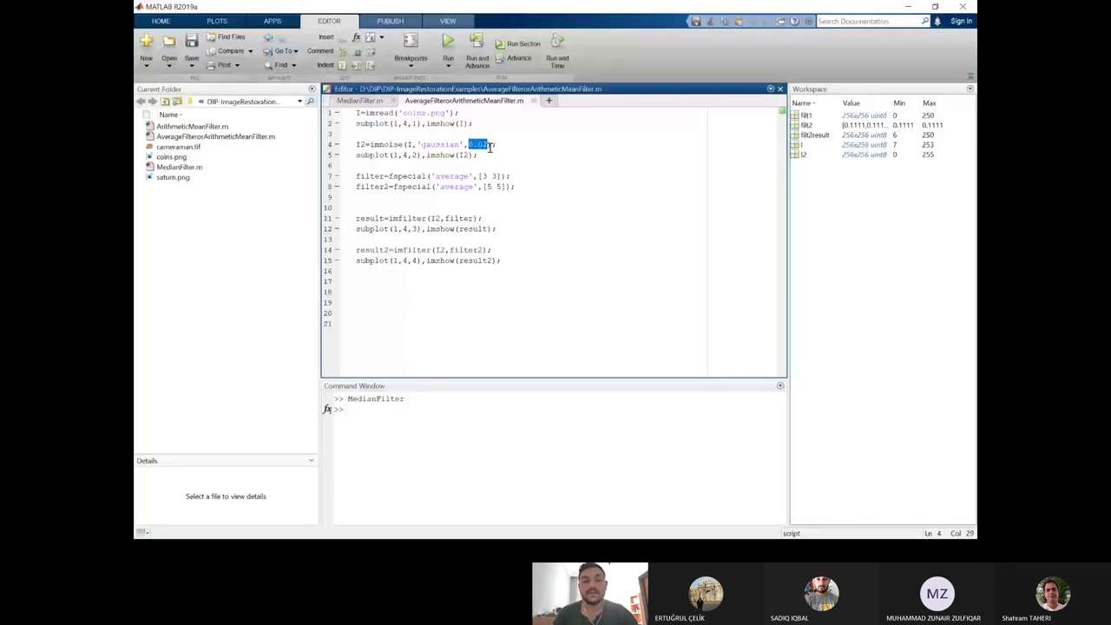
left_click(487, 156)
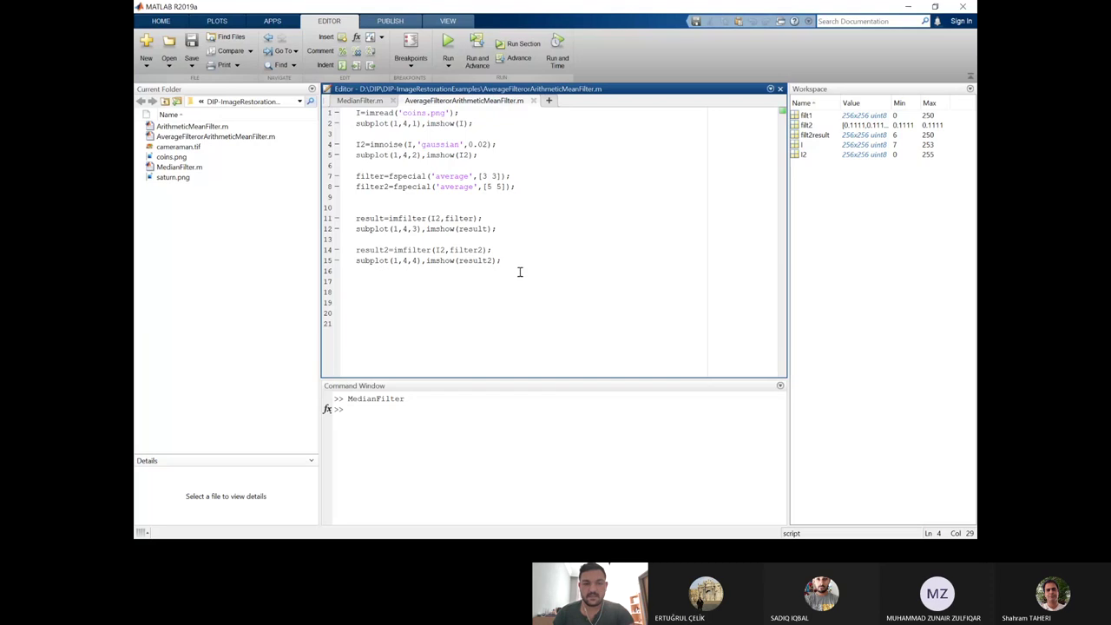
left_click_drag(513, 264, 343, 211)
key("ctrl+c")
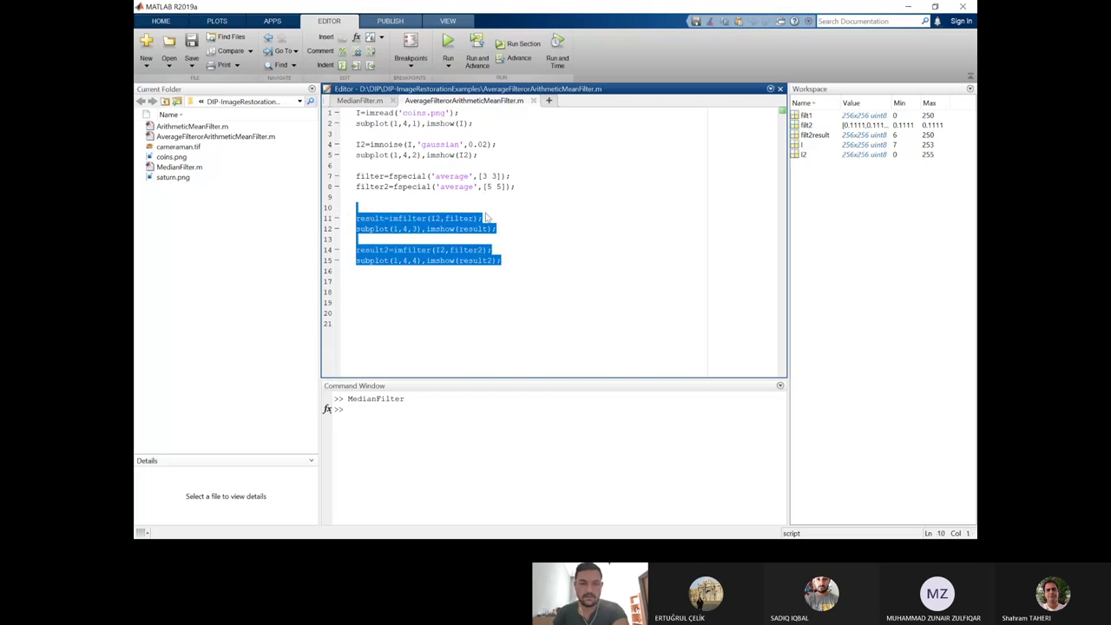
Delete the filtering lines 10–15, run the script, and zoom into the noisy coins before closing.
key("Delete")
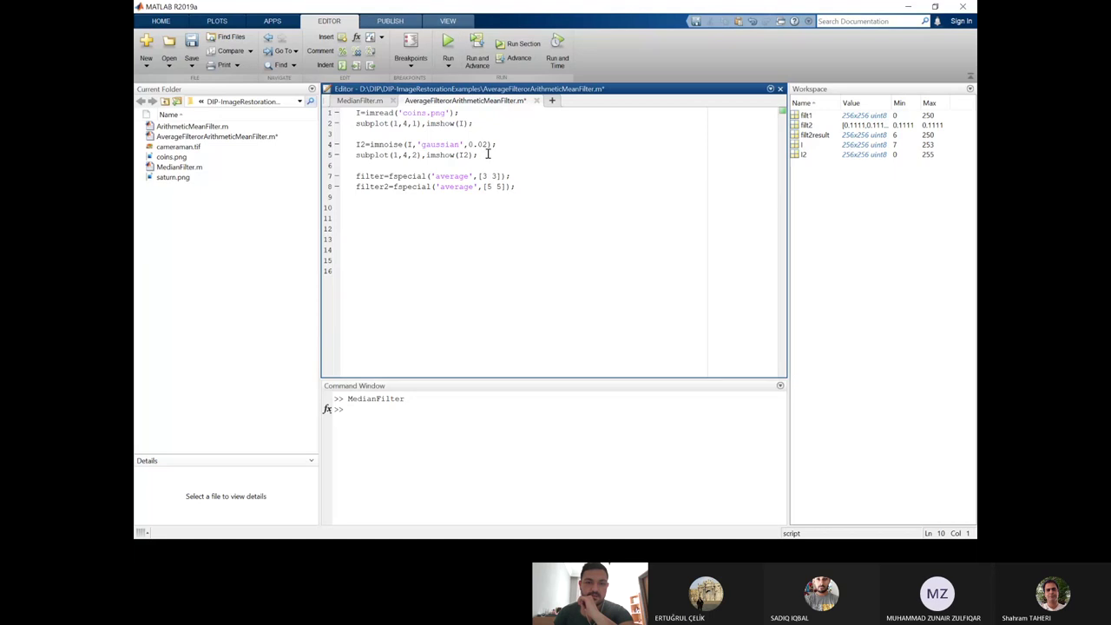
left_click(450, 43)
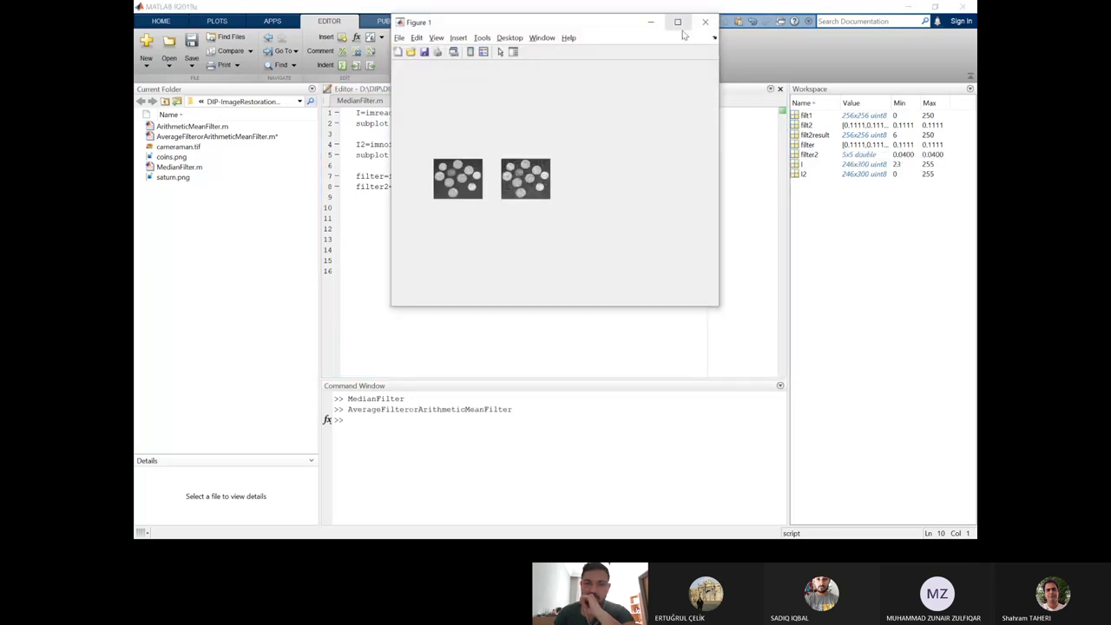
left_click(677, 22)
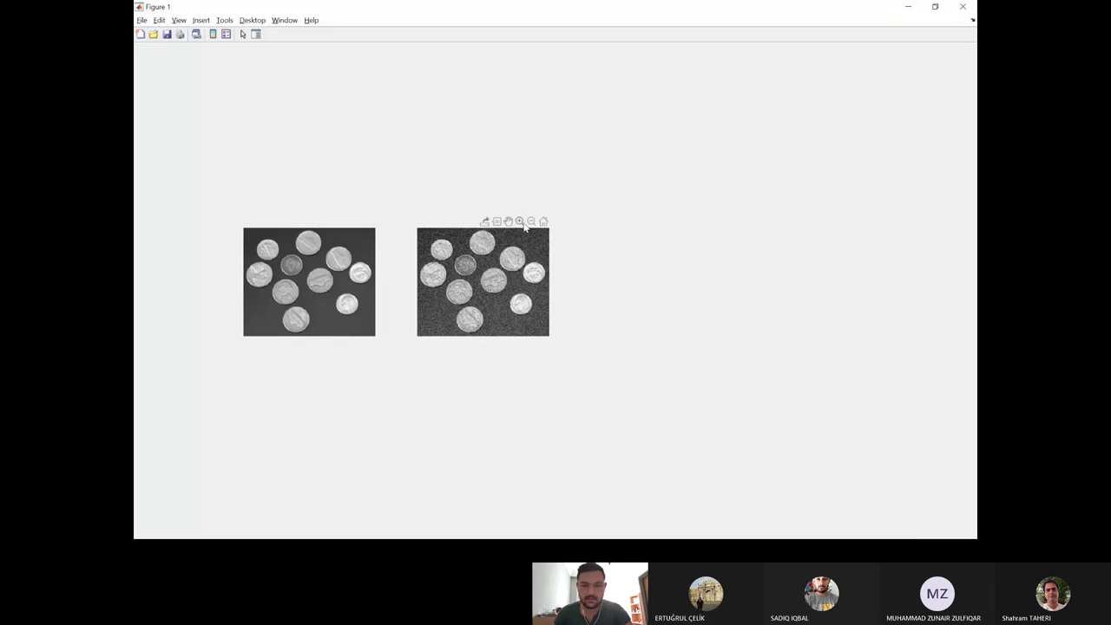
left_click(521, 222)
left_click_drag(459, 287, 423, 339)
left_click(935, 6)
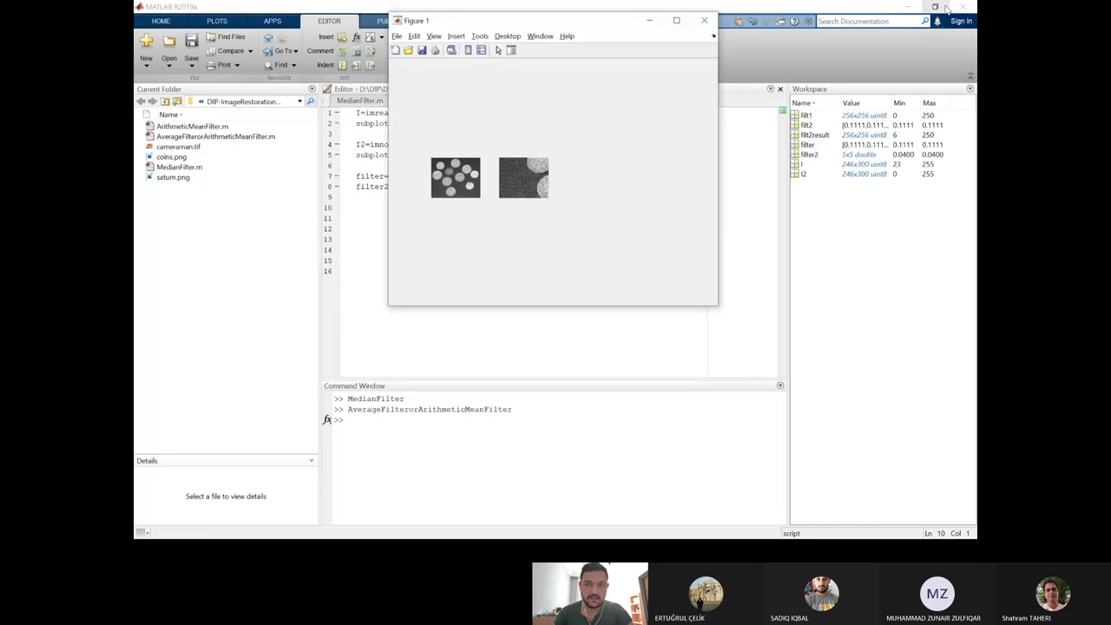
left_click(705, 21)
Change the noise variance to 0.2, rerun, and zoom into a noisy coin before closing.
left_click(483, 144)
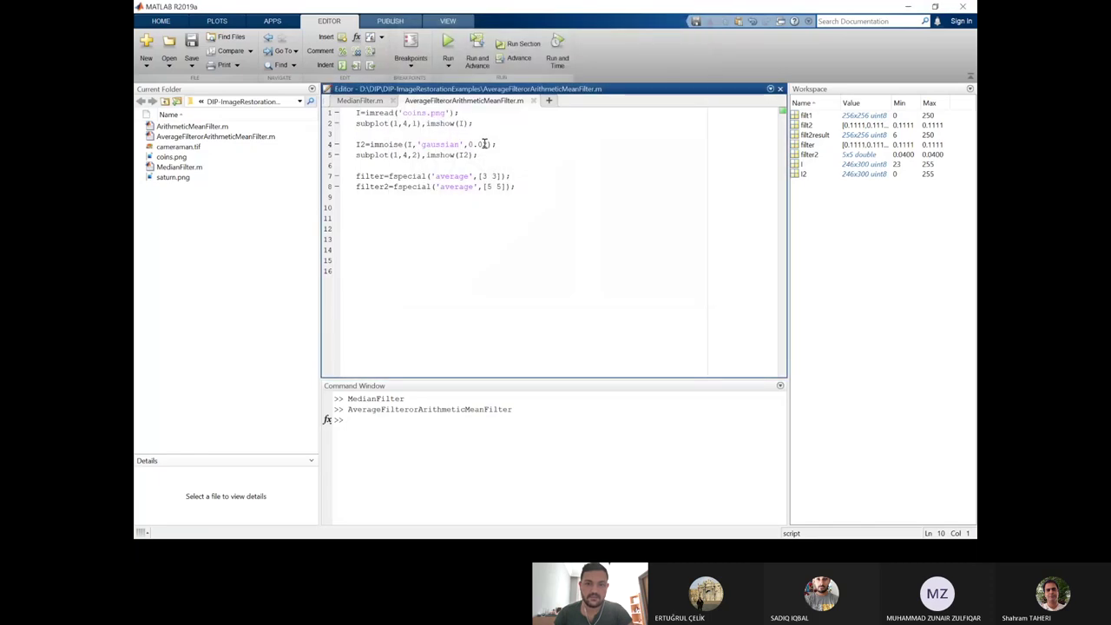
key("BackSpace")
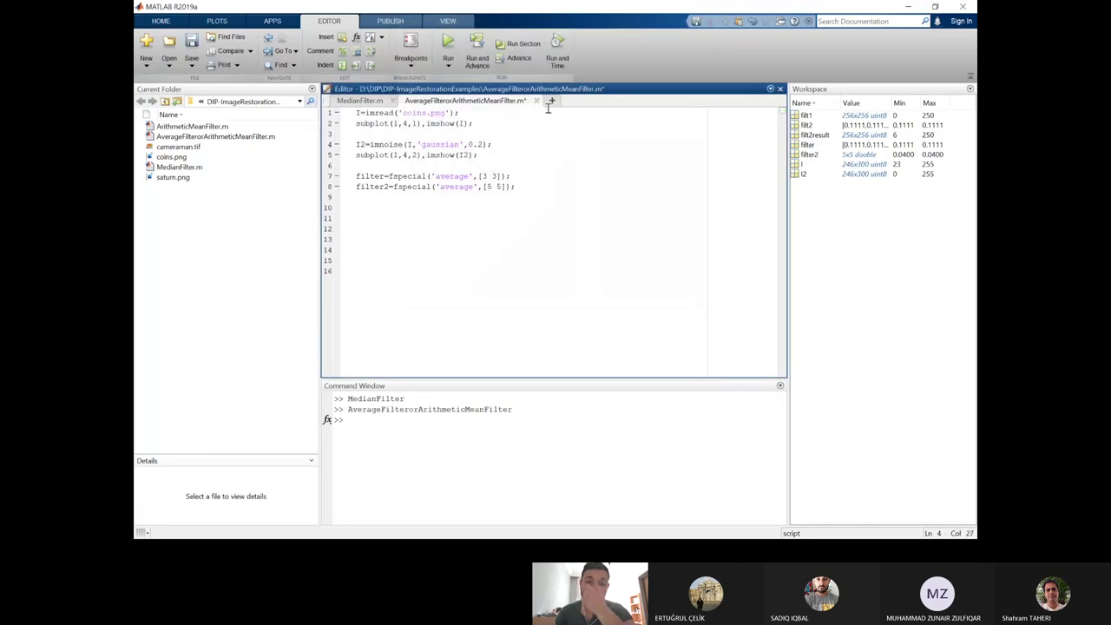
left_click(448, 42)
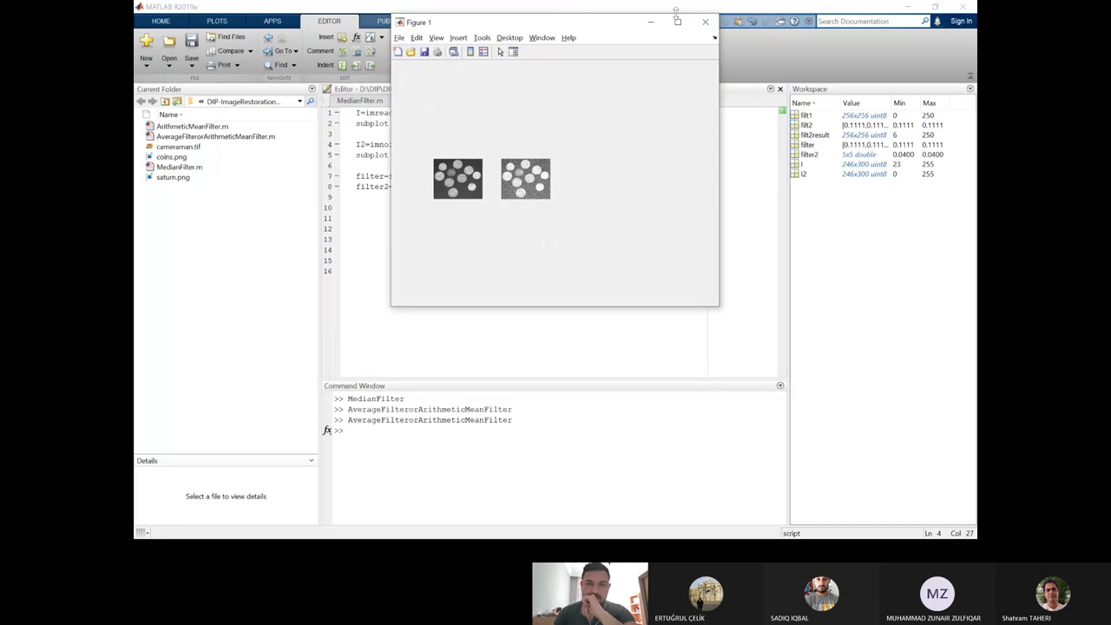
left_click(674, 12)
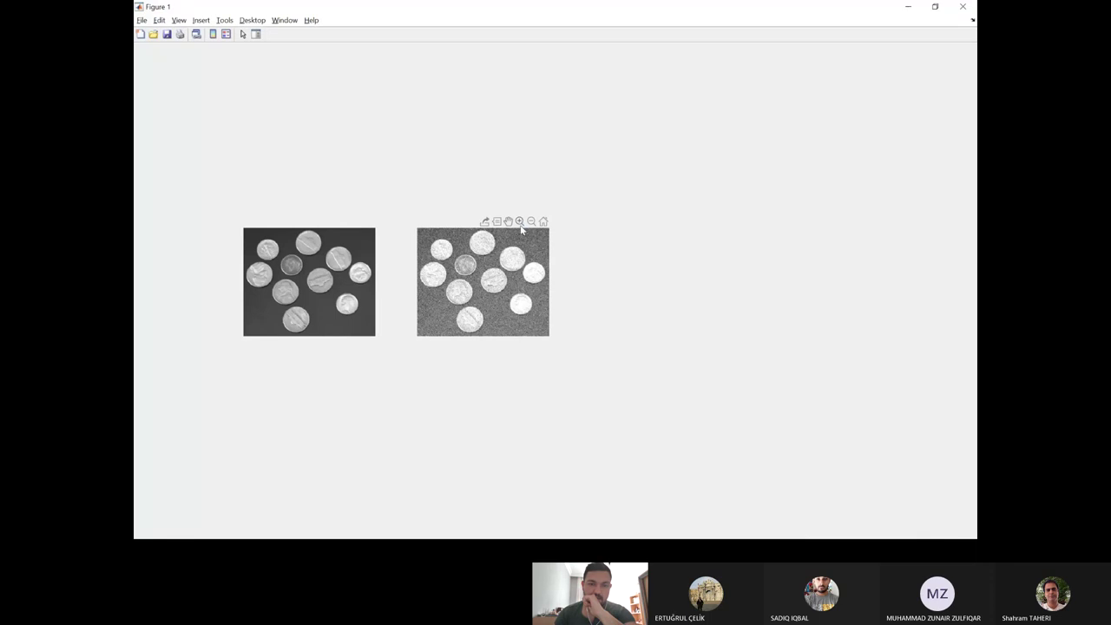
left_click(520, 221)
left_click(490, 279)
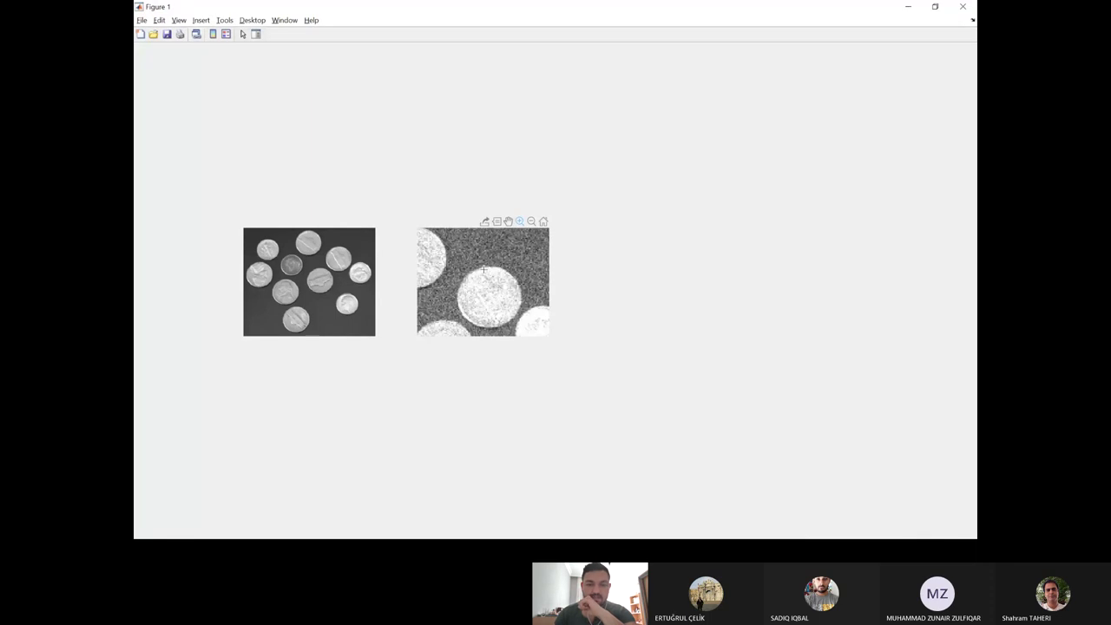
left_click(964, 7)
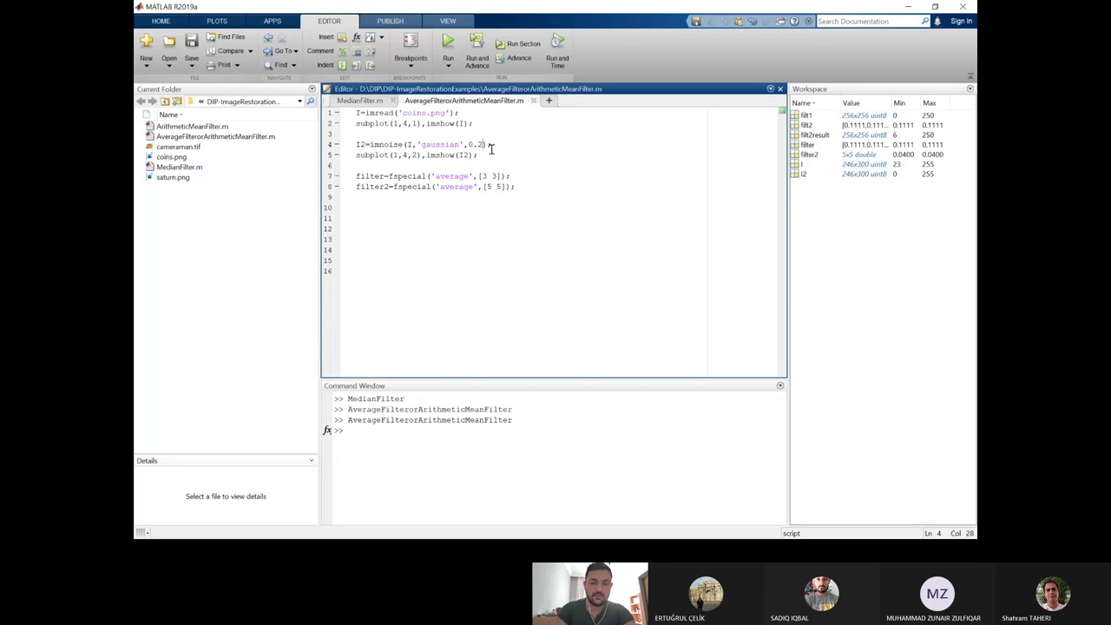
Change the noise variance from 0.2 to 0.5, rerun, and close the heavily noised figure.
key("BackSpace")
type("5")
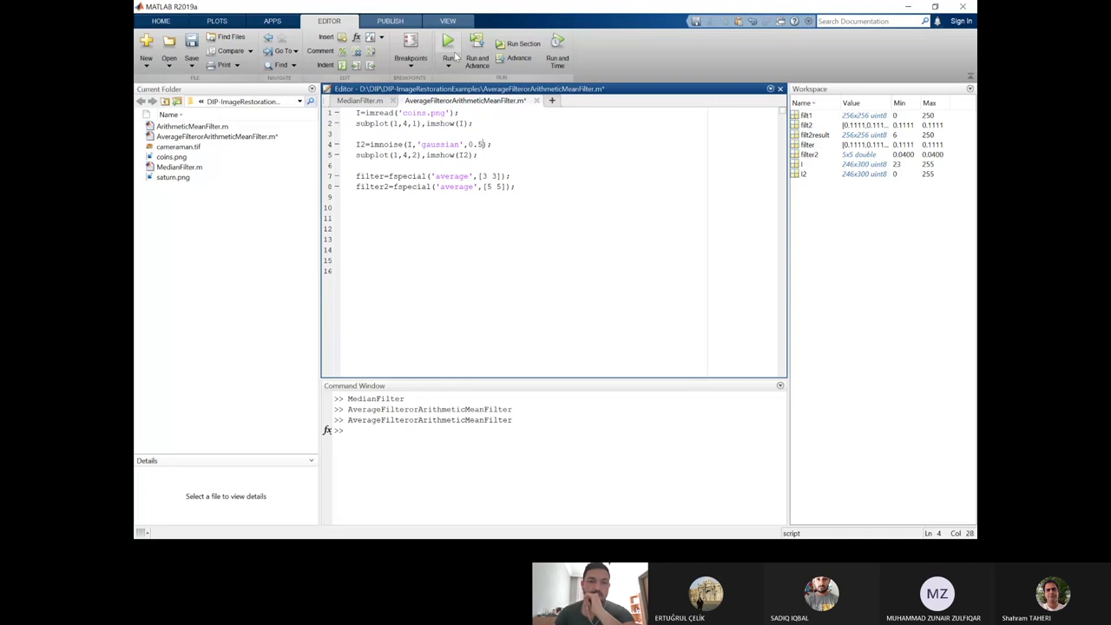
left_click(454, 51)
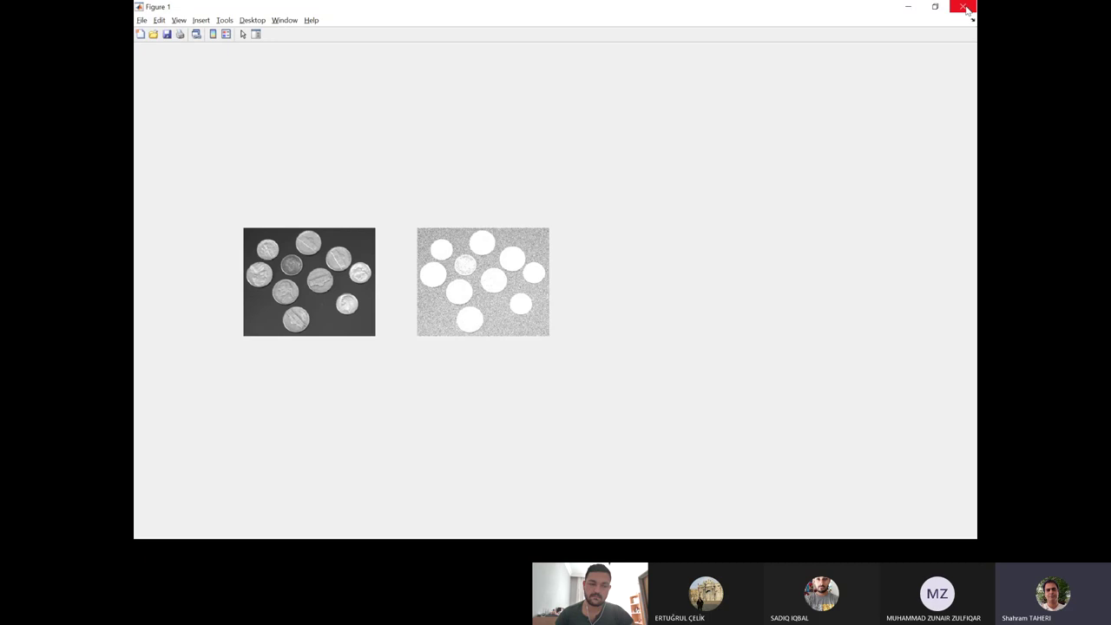
left_click(964, 9)
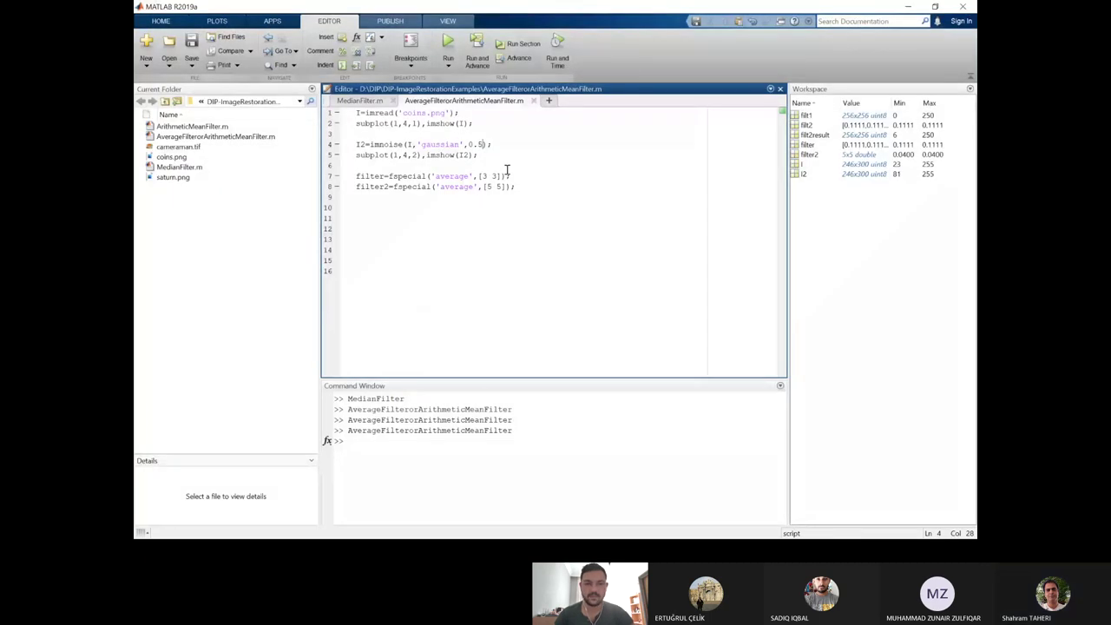
Reset the noise variance to 0.02, paste the imfilter and subplot code below line 8, and save.
key("BackSpace")
type("02")
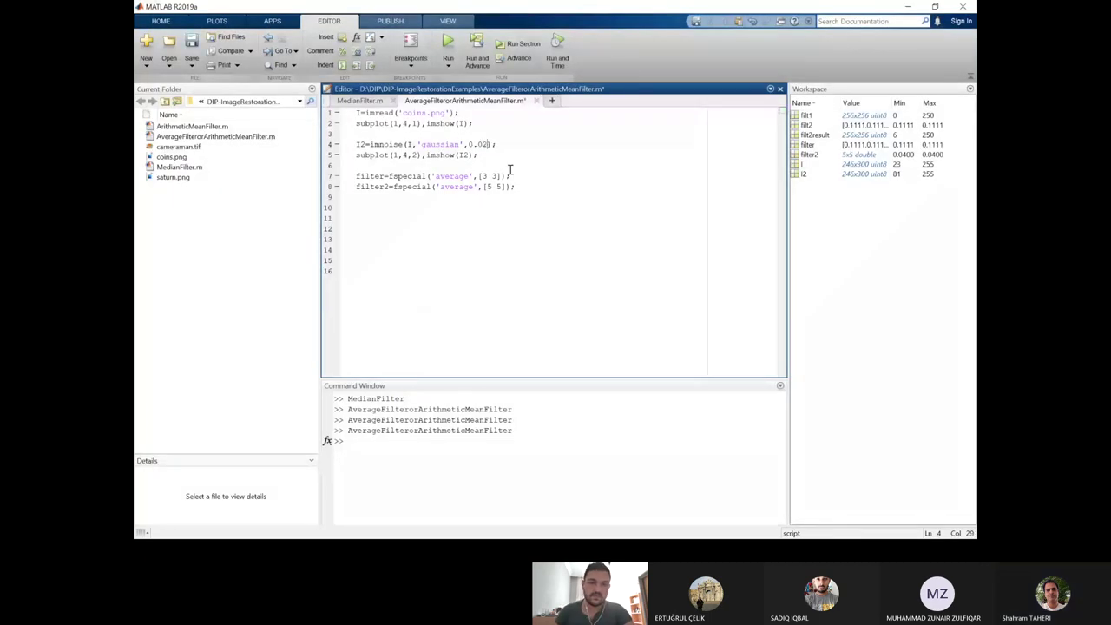
left_click(492, 157)
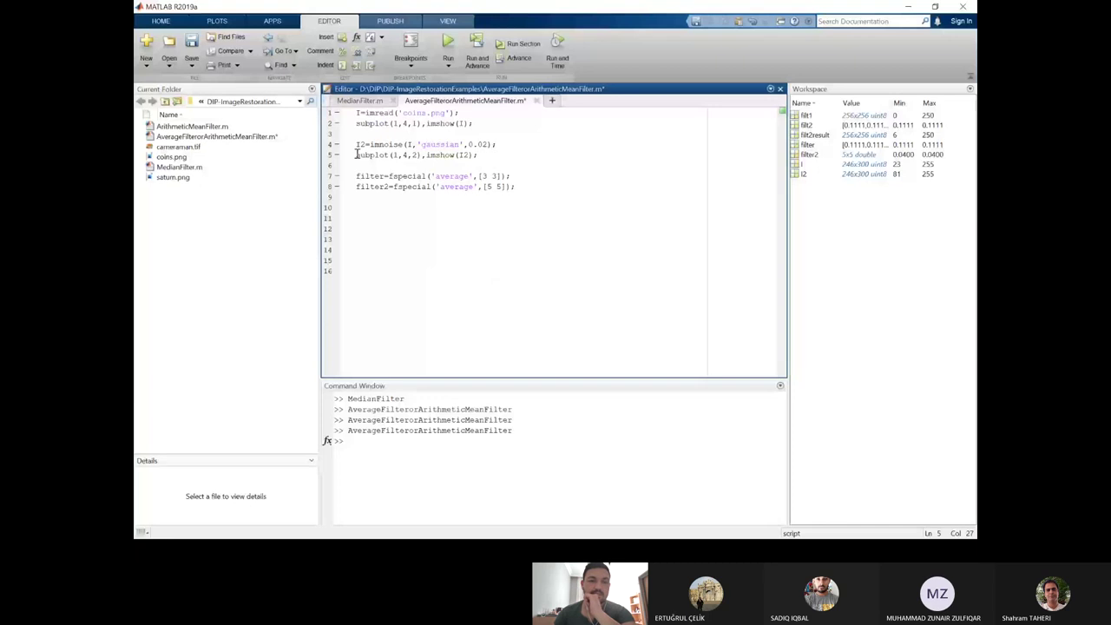
left_click(535, 184)
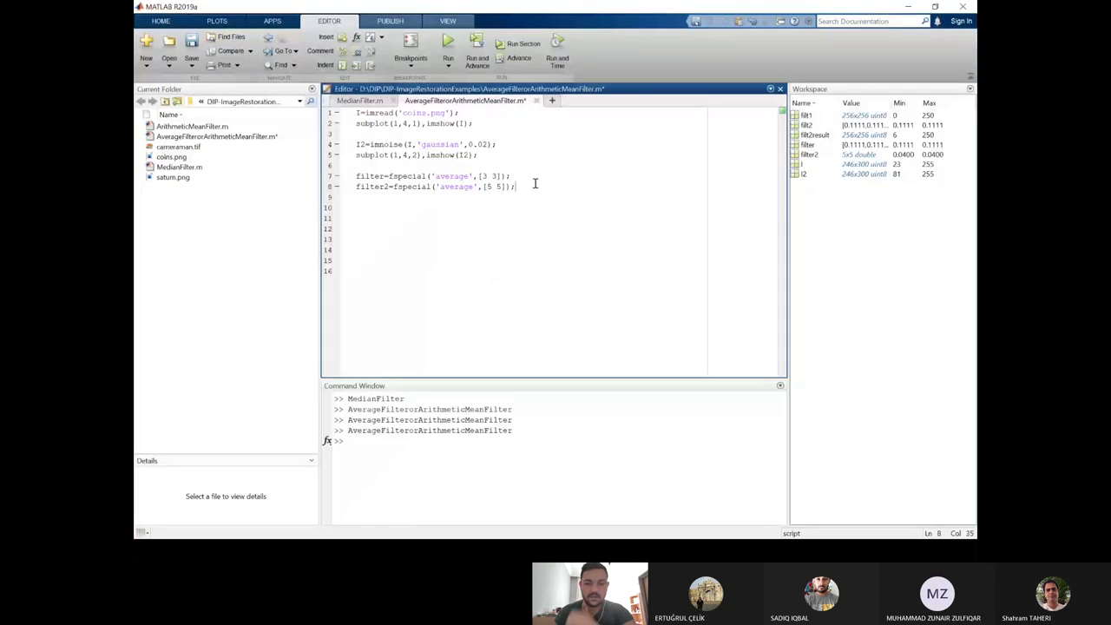
key("Return")
key("ctrl+v")
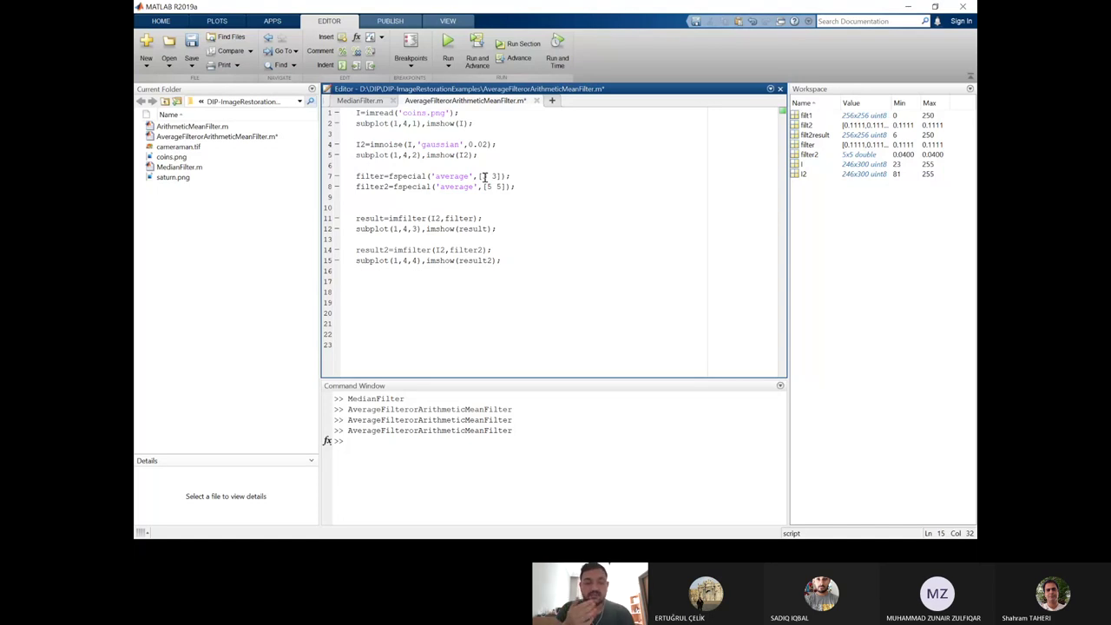
key("ctrl+s")
left_click(373, 455)
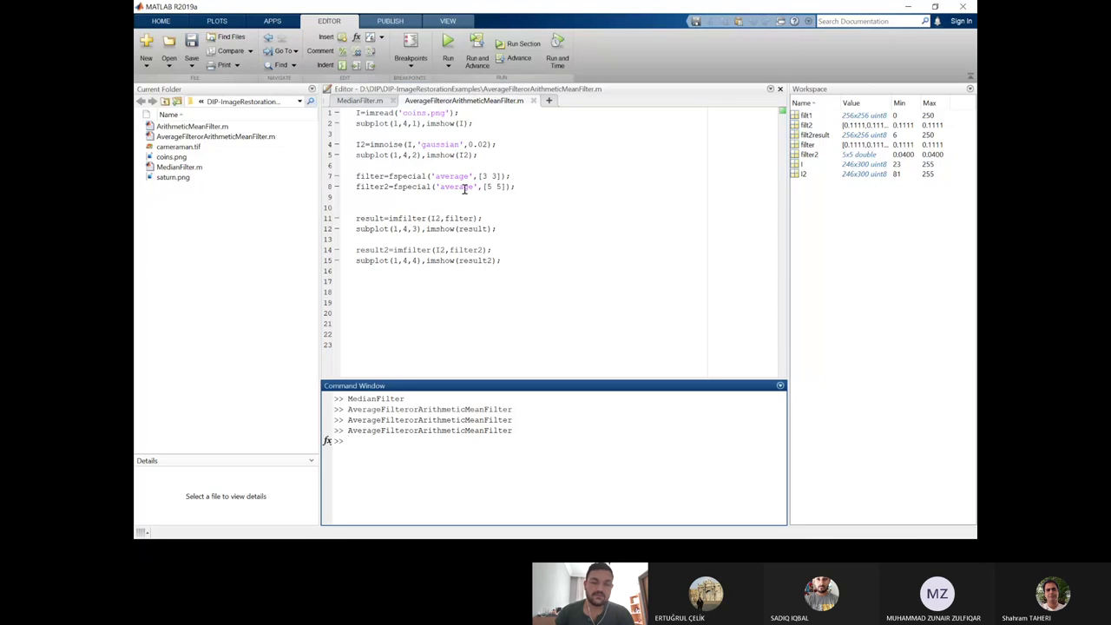
Highlight the 3x3 and 5x5 filter sizes on lines 7 and 8.
left_click(555, 186)
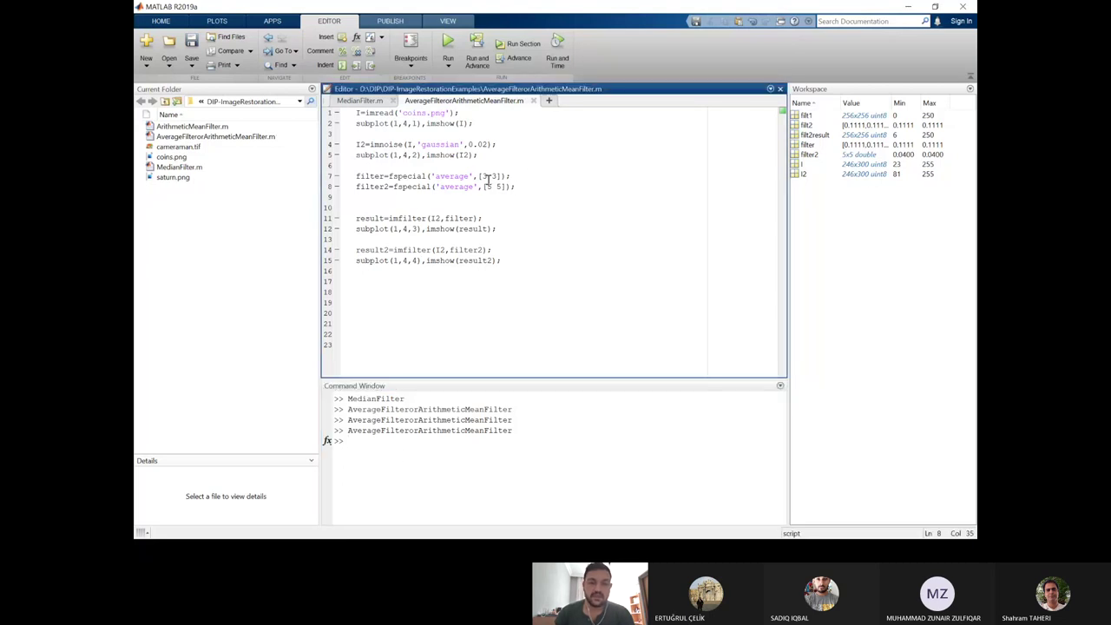
left_click_drag(479, 176, 504, 176)
left_click(532, 186)
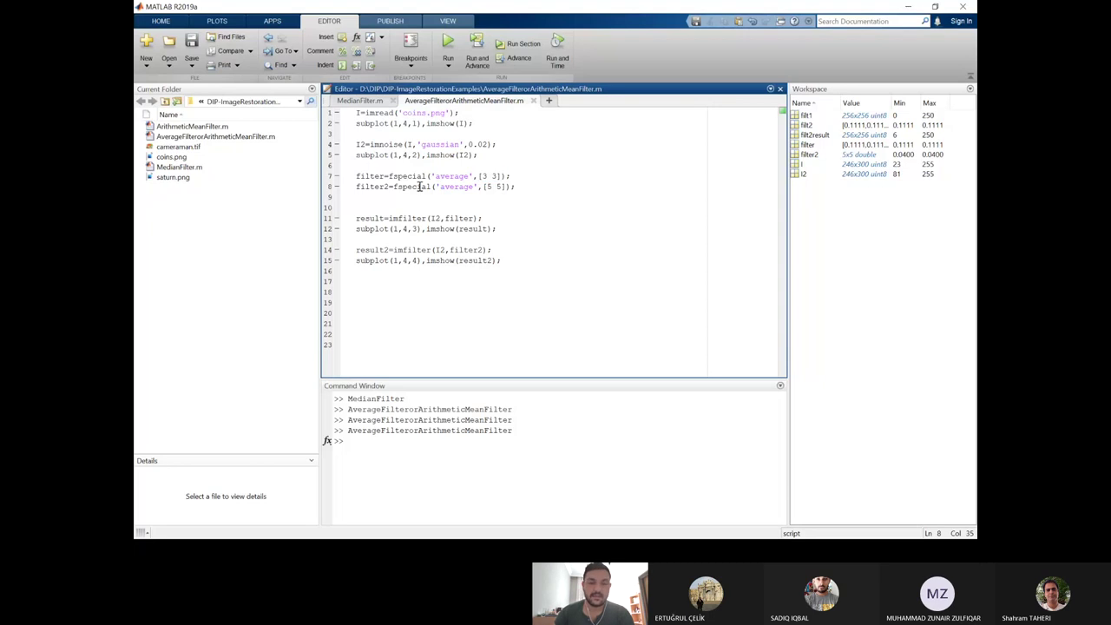
left_click_drag(479, 176, 512, 176)
left_click(524, 177)
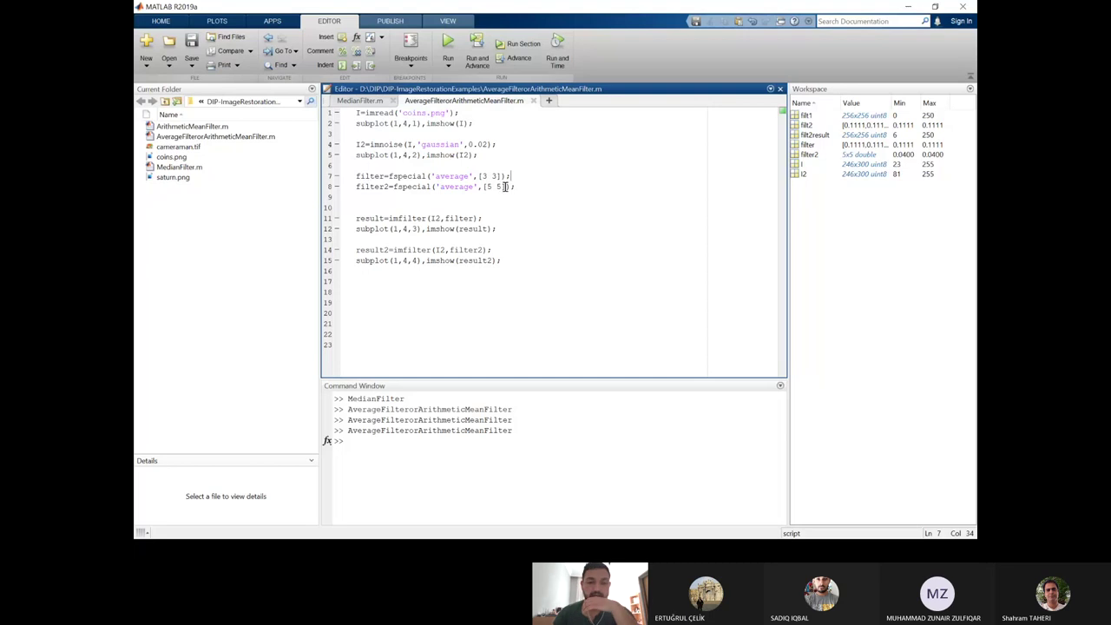
left_click_drag(504, 187, 484, 187)
left_click(531, 181)
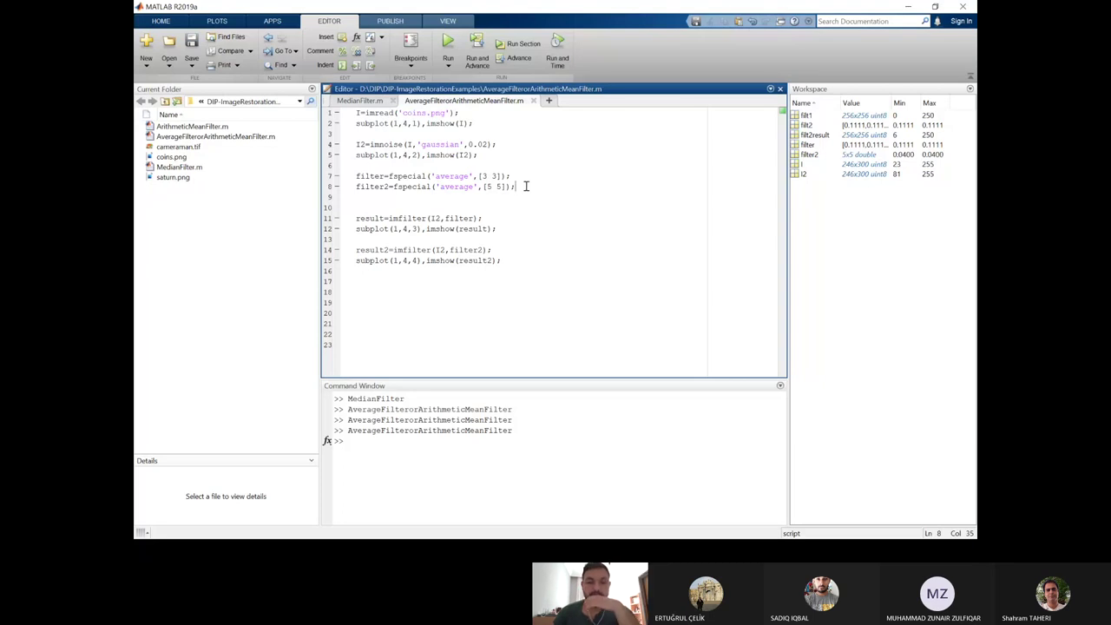
left_click(442, 205)
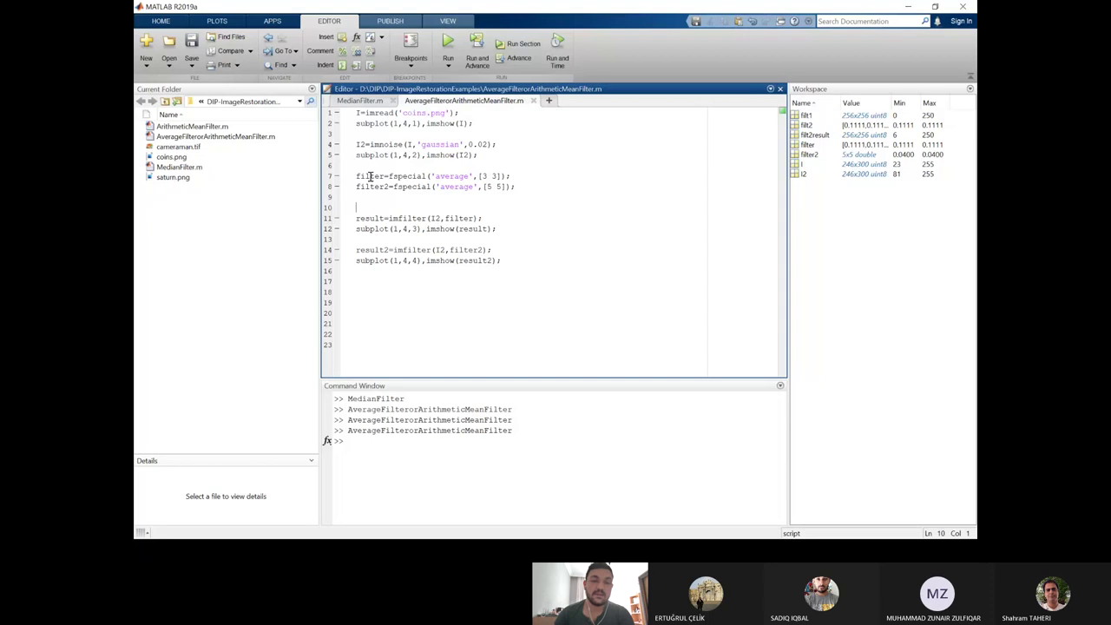
Highlight the line 7 filter definition and the line 14 result2 imfilter call.
left_click_drag(369, 177, 463, 176)
left_click(458, 212)
left_click_drag(370, 250, 430, 250)
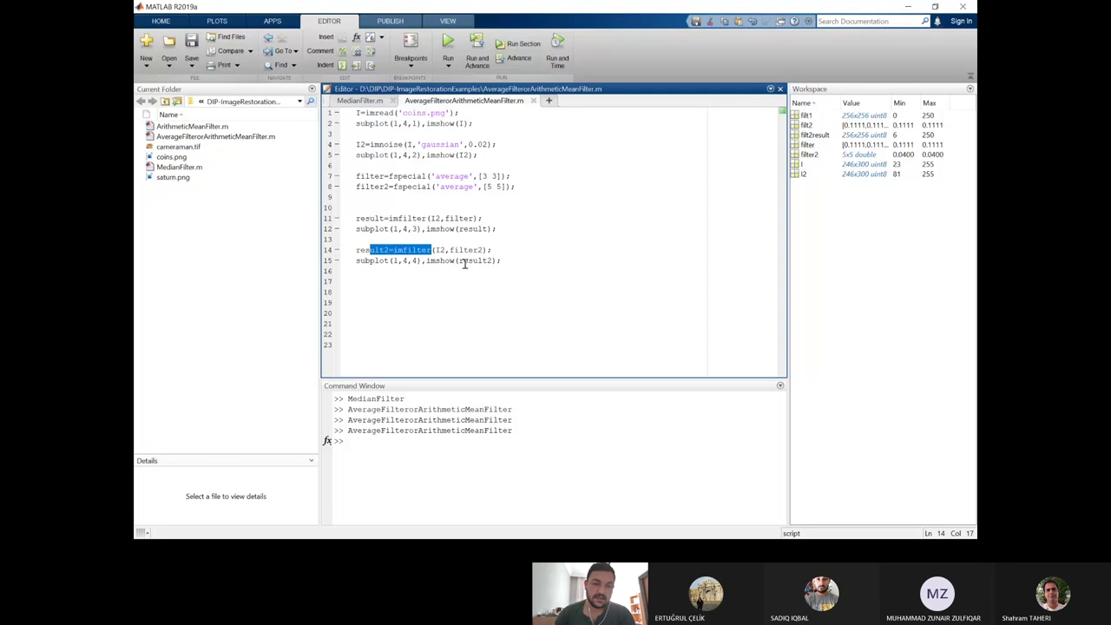
left_click(491, 261)
key("End")
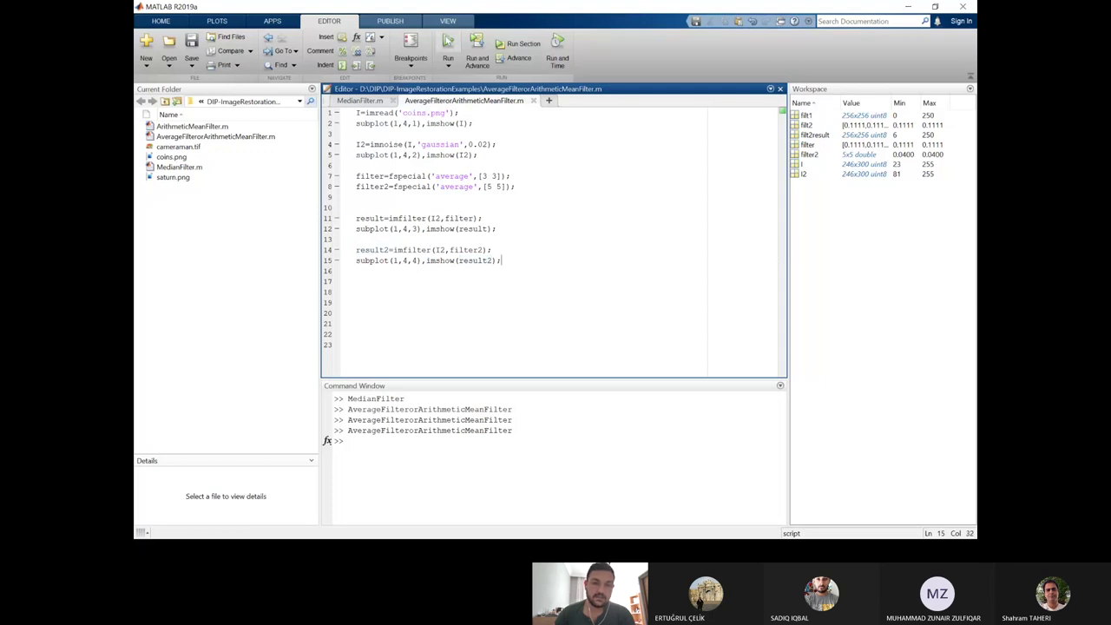
Run the script to view all four coin subplots, then close the figure.
left_click(447, 41)
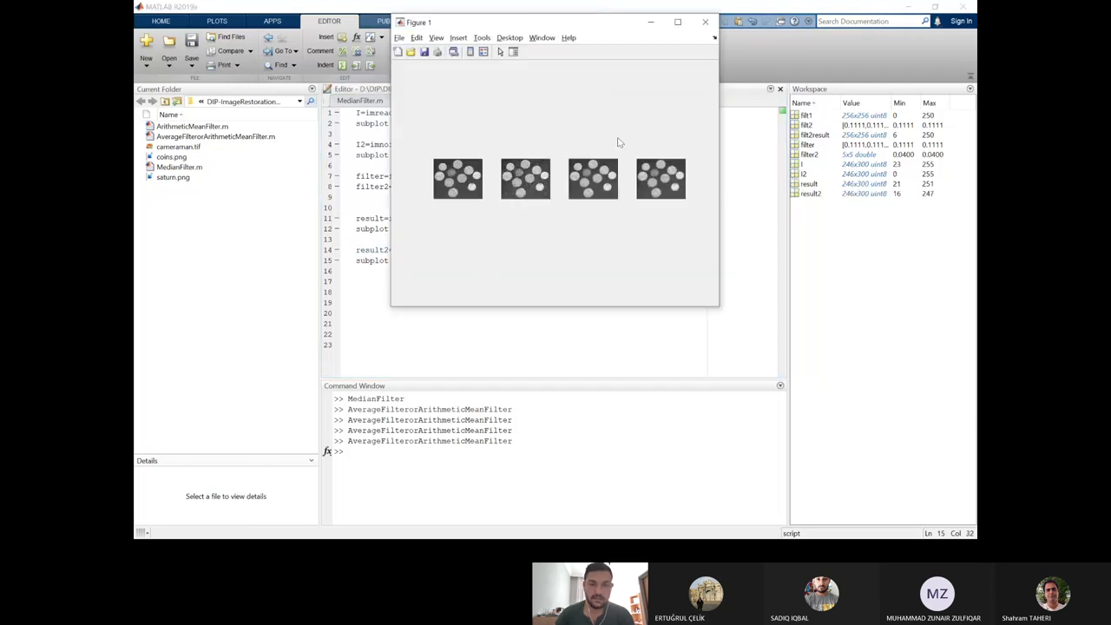
left_click(706, 25)
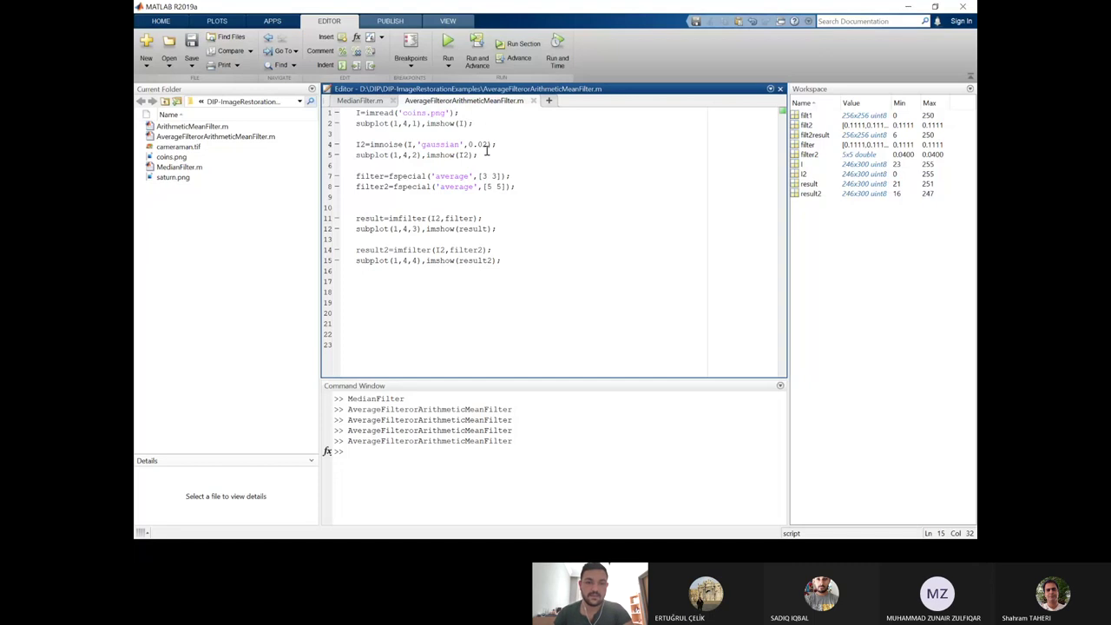
left_click(470, 124)
Title the first subplot 'original image' and paste that title call onto lines 5, 12 and 15.
type(",ti")
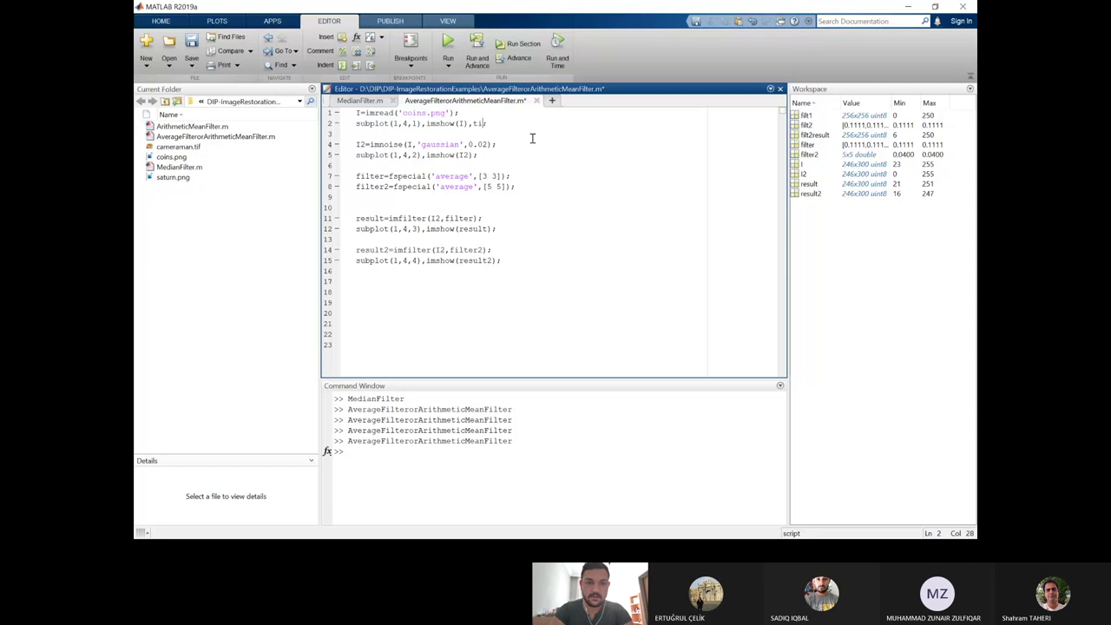
type("tle(")
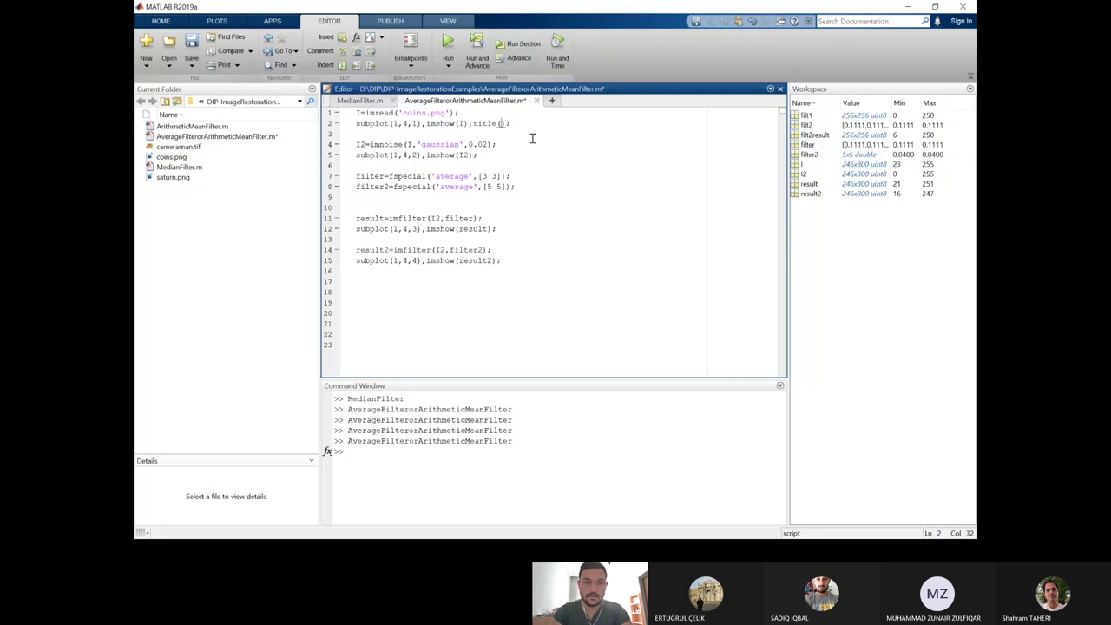
type("'original ")
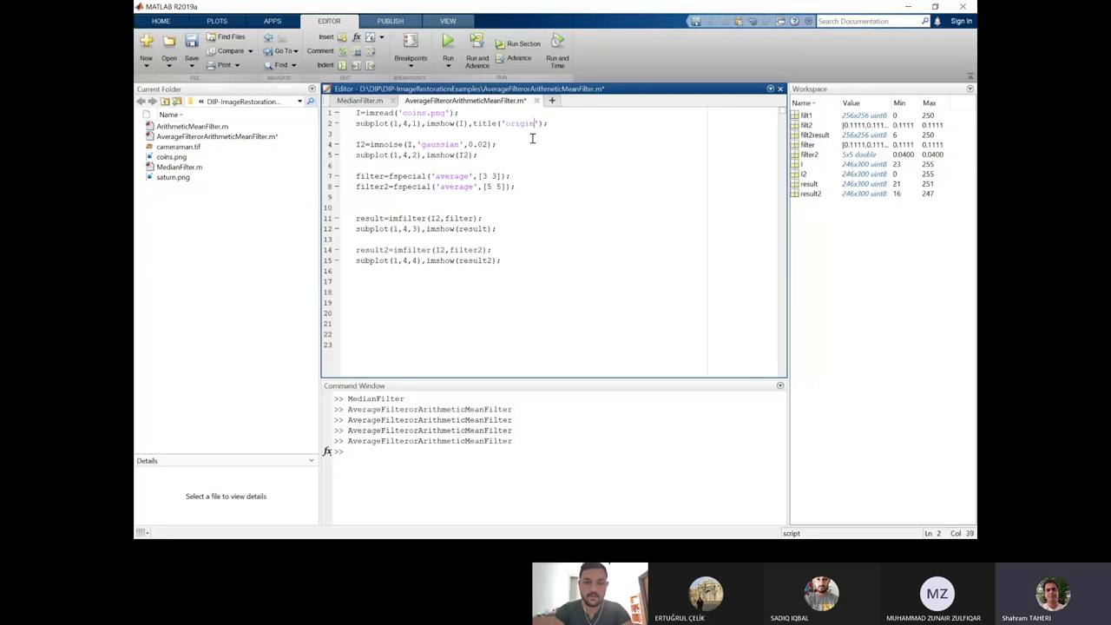
type("image")
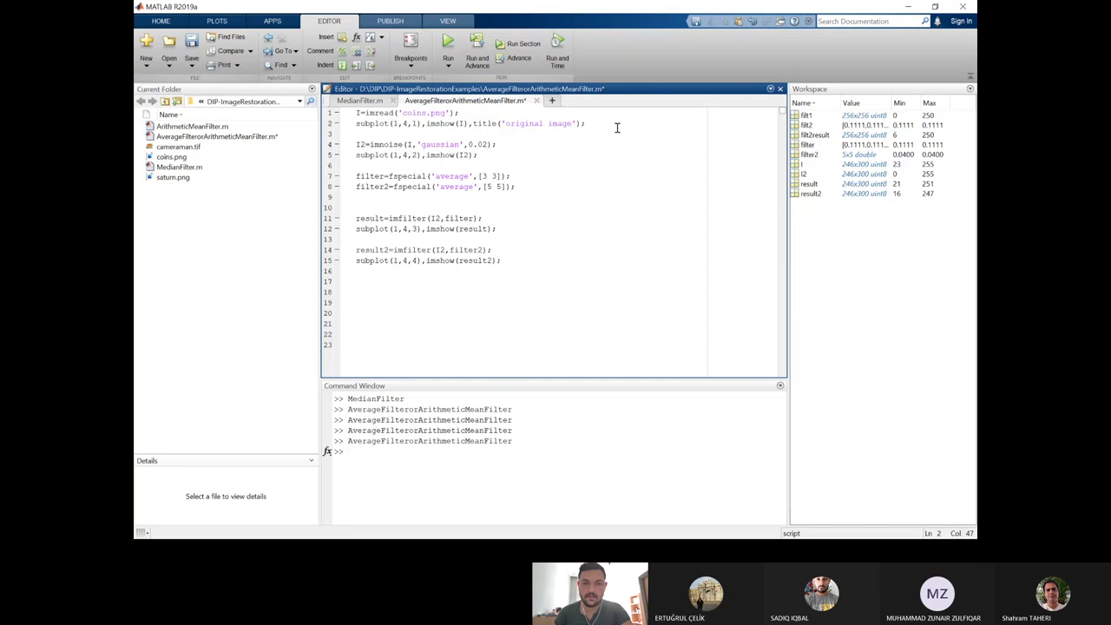
left_click_drag(584, 123, 468, 123)
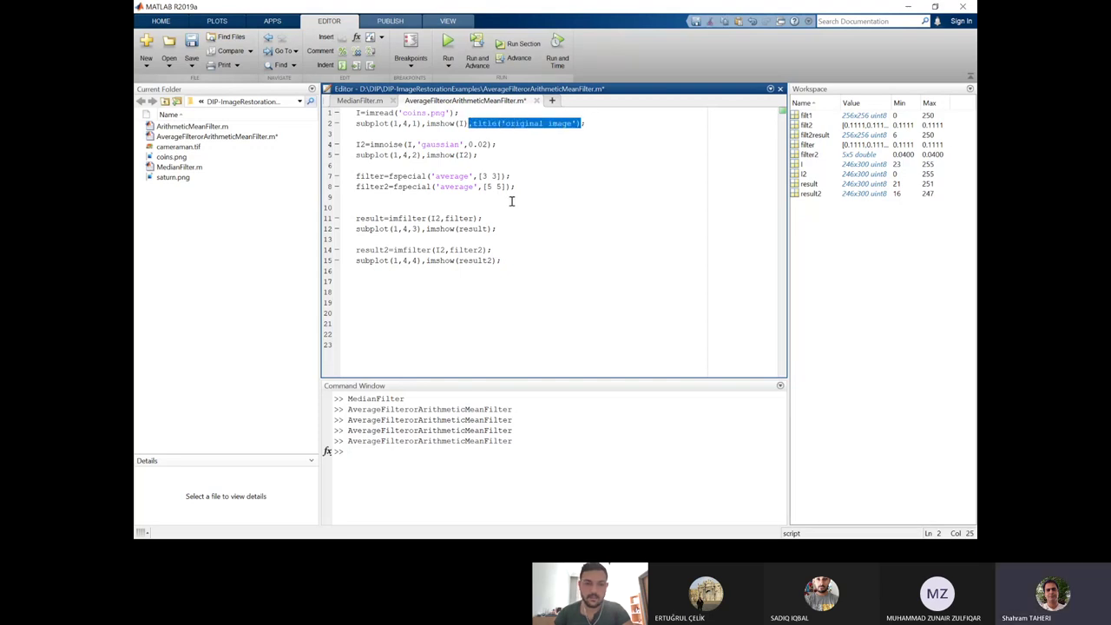
key("ctrl+c")
left_click(473, 155)
key("ctrl+v")
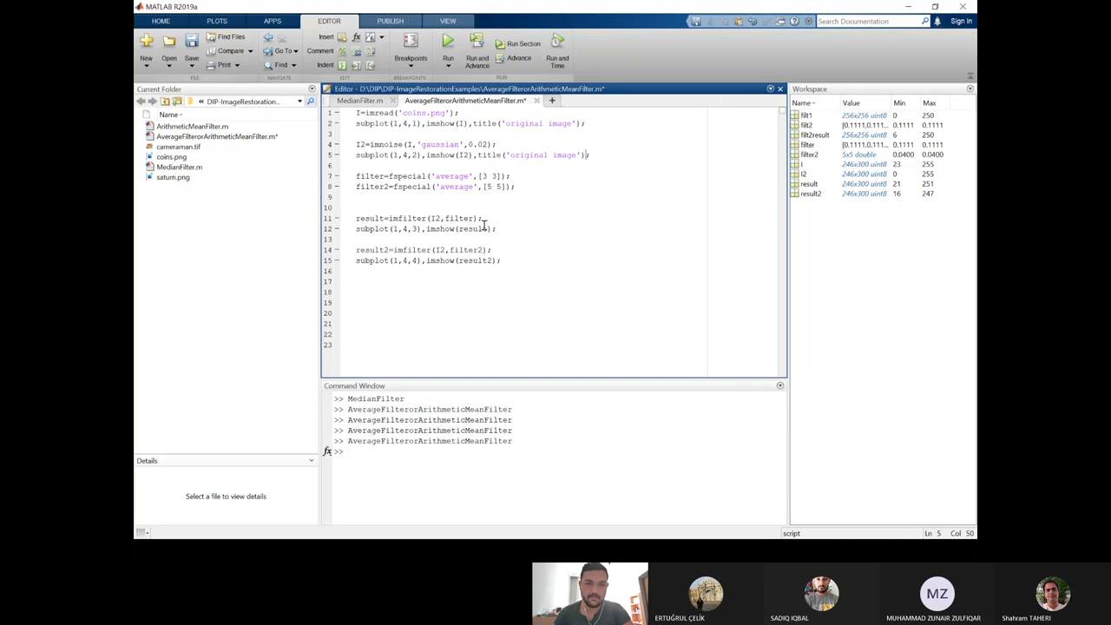
key("ctrl+v")
left_click(496, 260)
key("ctrl+v")
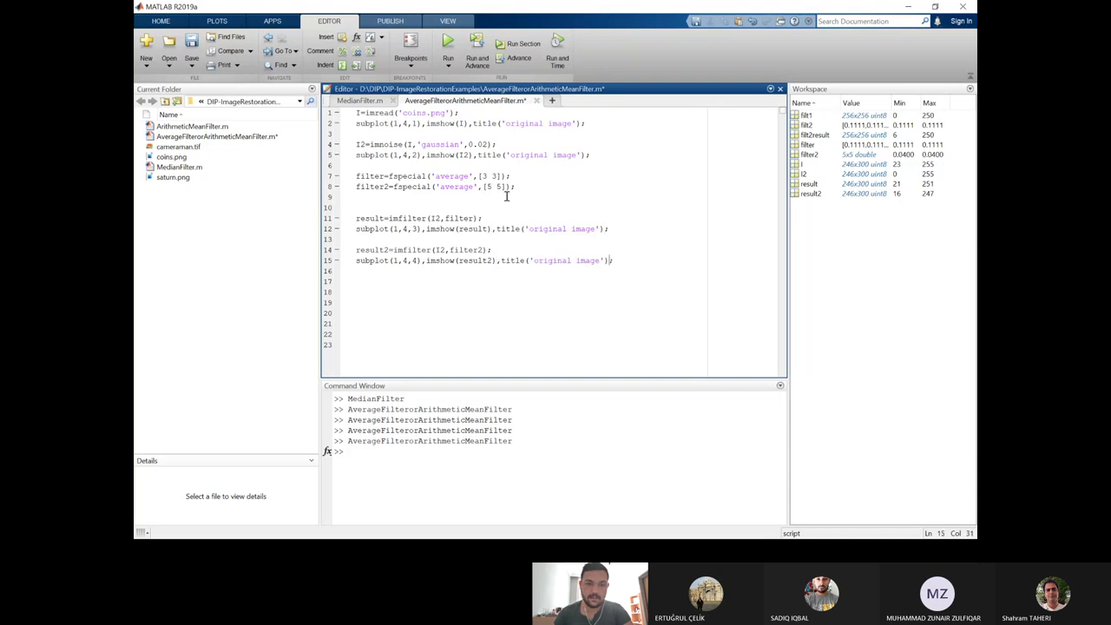
Retitle line 5 'Gaussian Noise image' and line 12 'after 3x3 average filter'.
left_click_drag(576, 154, 512, 154)
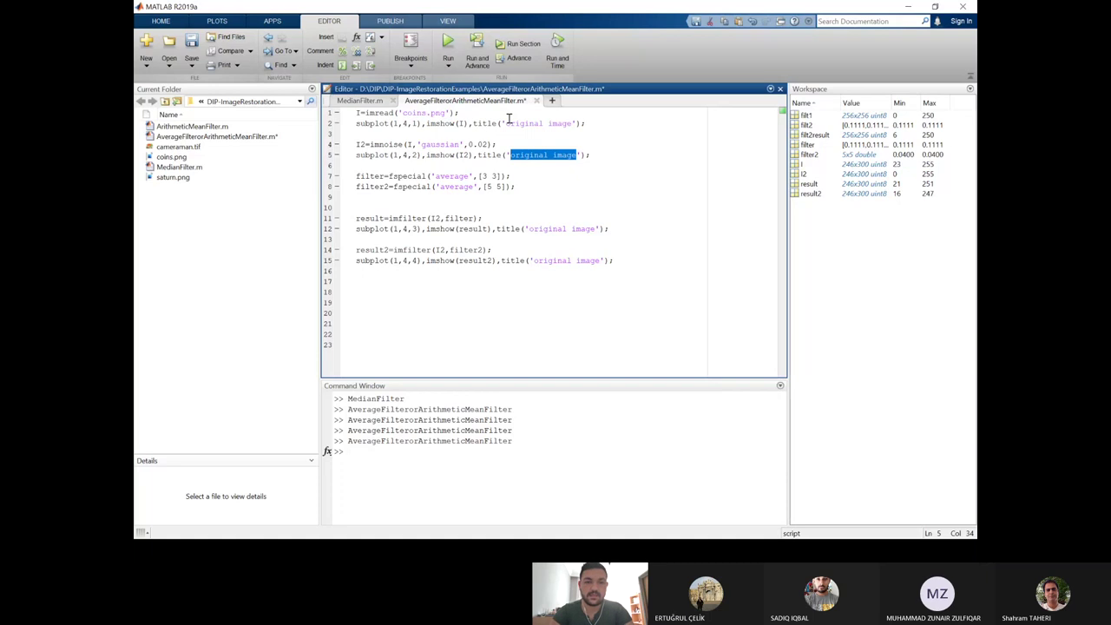
type("Gauss")
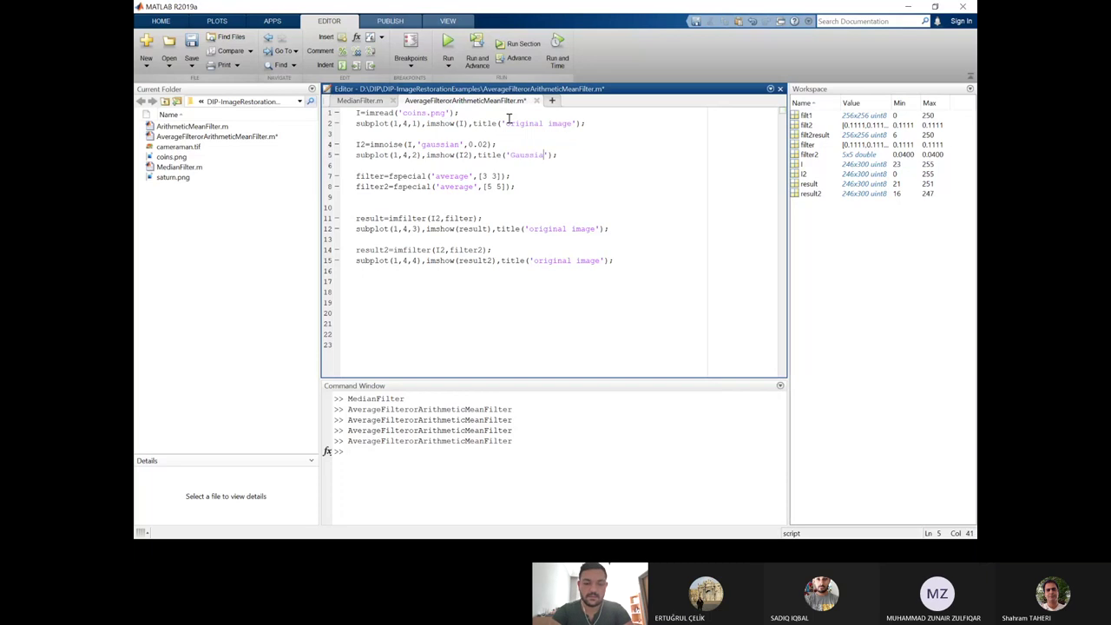
type("ian Noise")
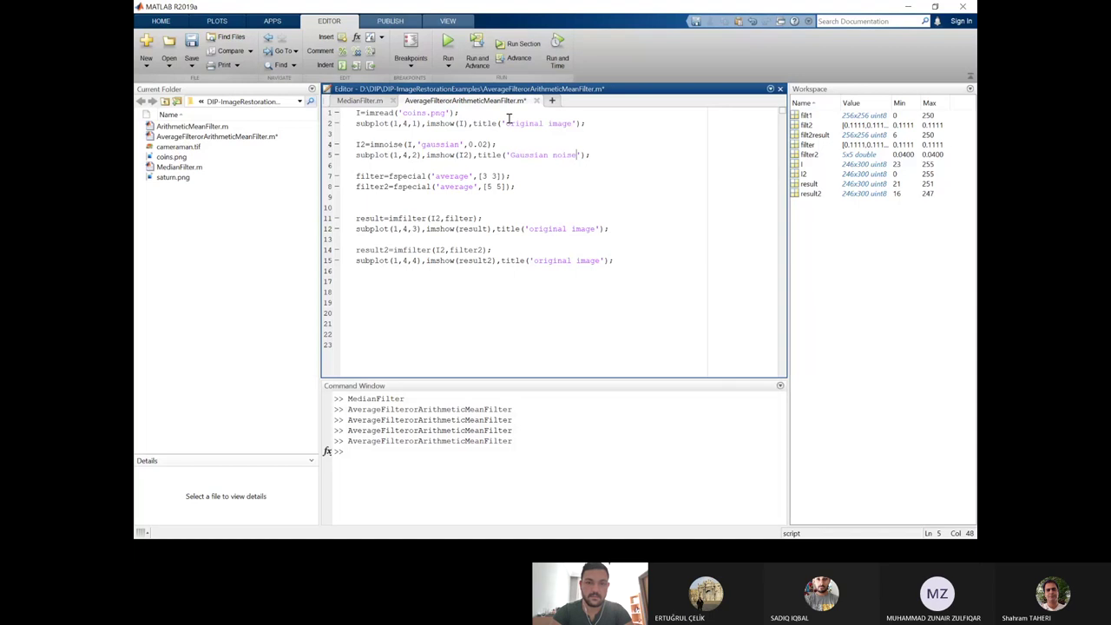
type(" image")
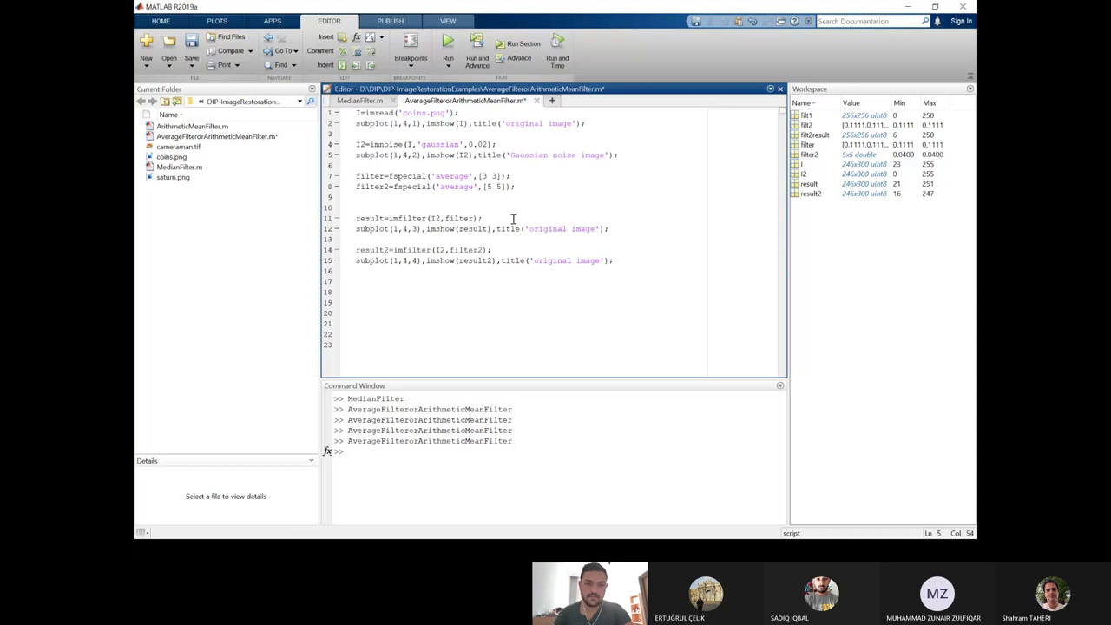
left_click_drag(596, 228, 534, 230)
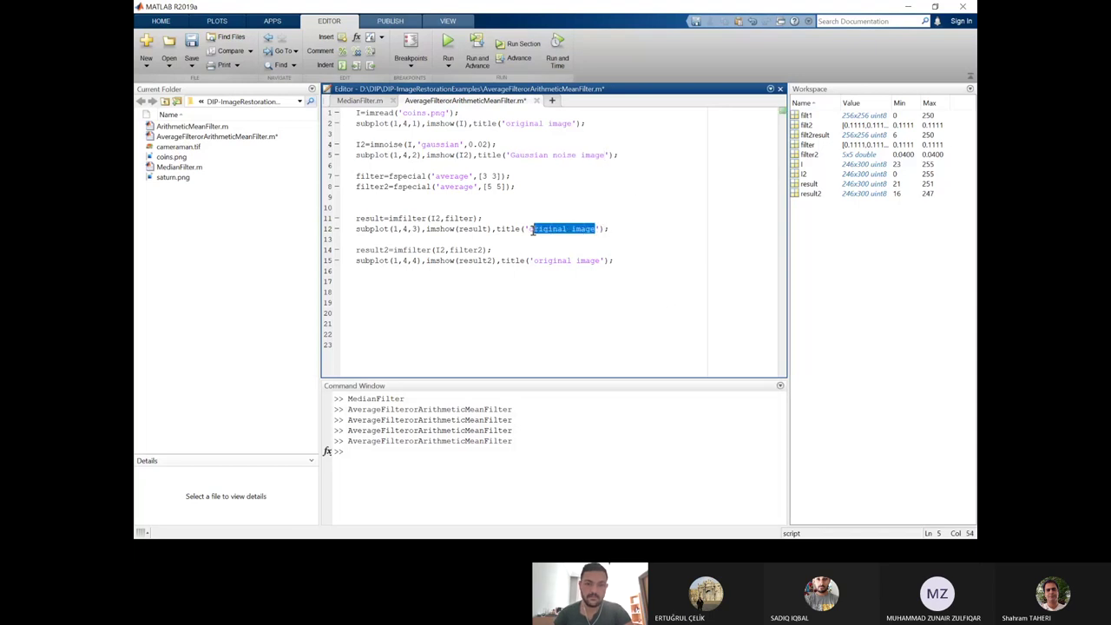
key("BackSpace")
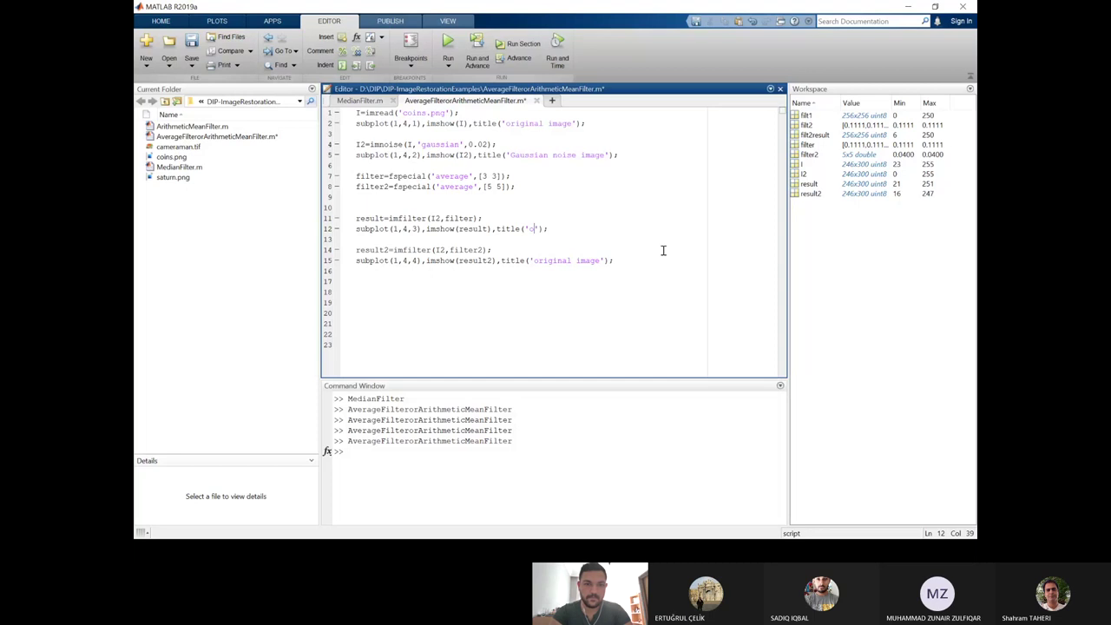
key("BackSpace")
type("average filte")
type("3x3")
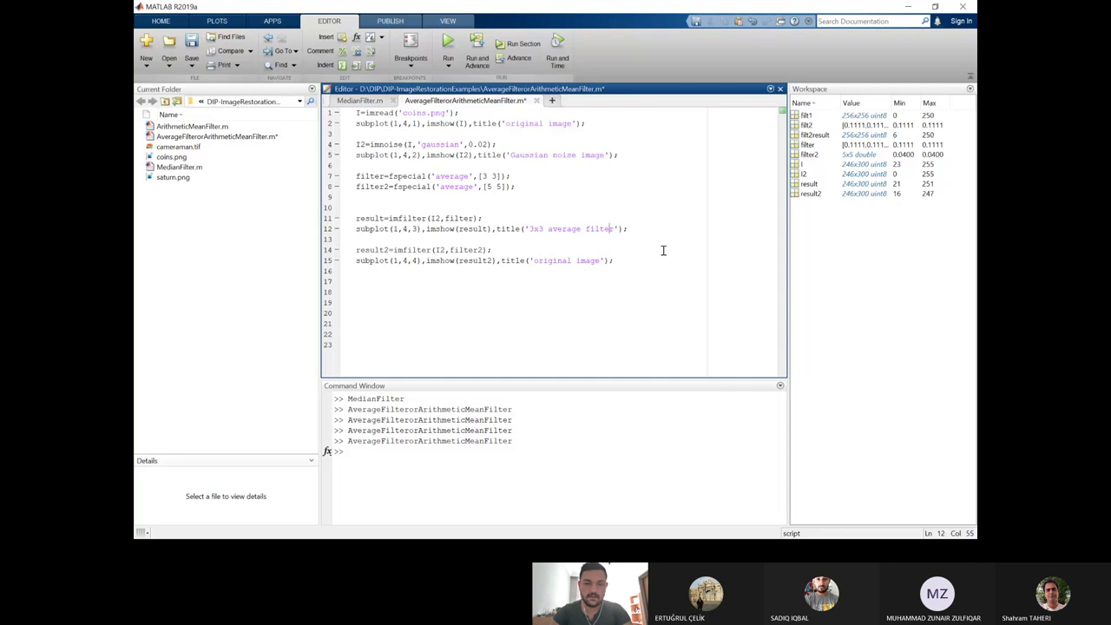
key("Left")
type("after")
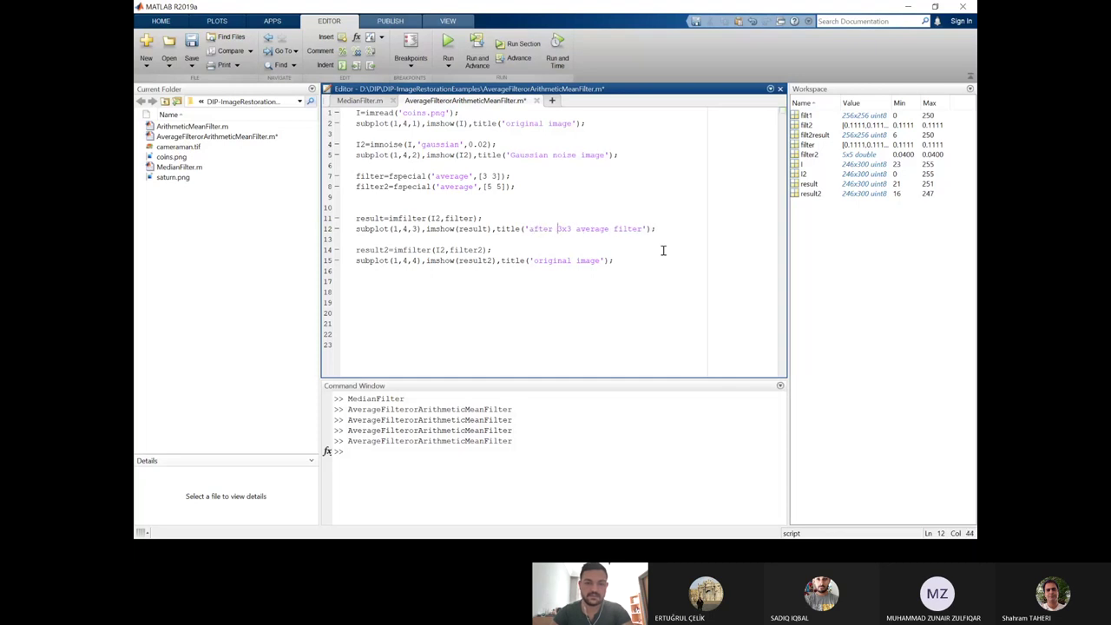
Copy the line 12 title to line 15 and change it to 'after 5x5 average filter'.
left_click_drag(644, 228, 611, 263)
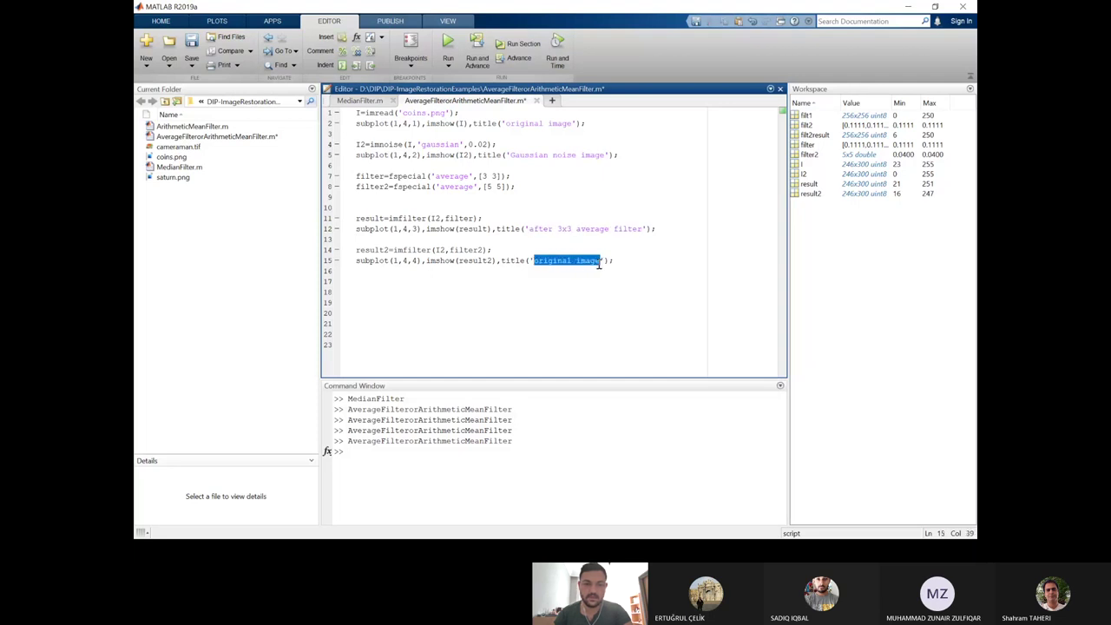
key("ctrl+v")
left_click(575, 257)
key("BackSpace")
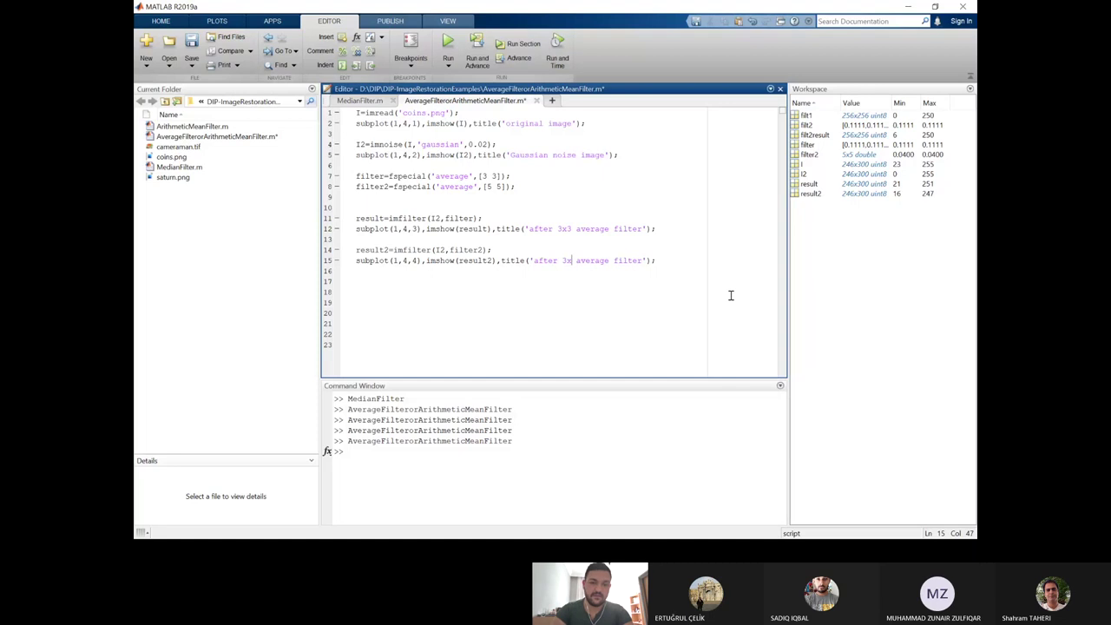
type("5")
key("BackSpace")
type("5x5")
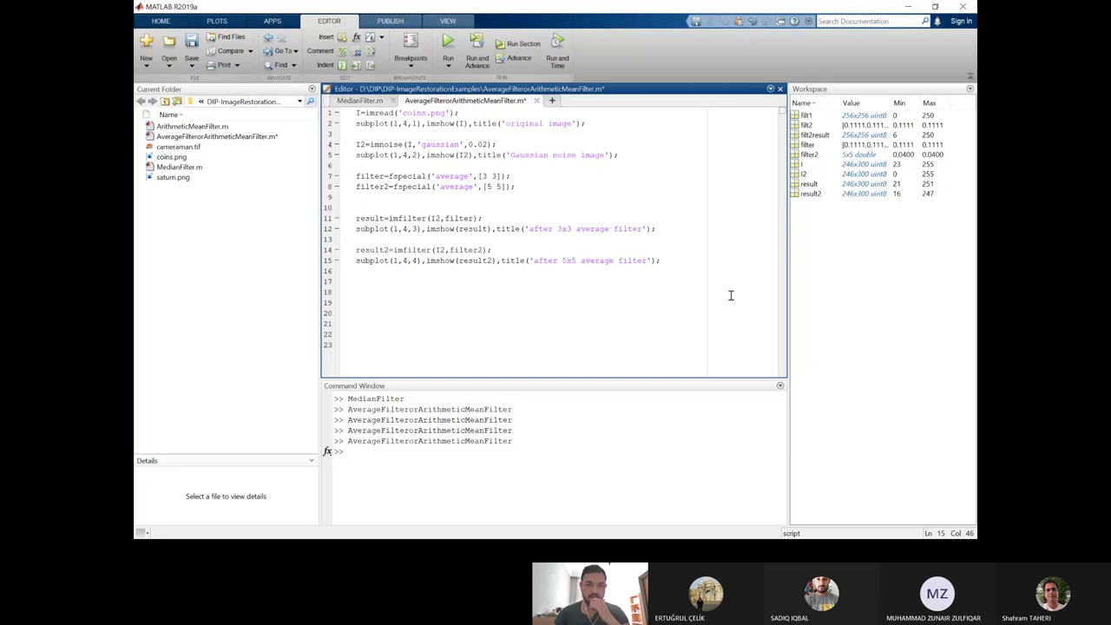
Run the script and maximize the resulting Figure 1.
left_click(667, 260)
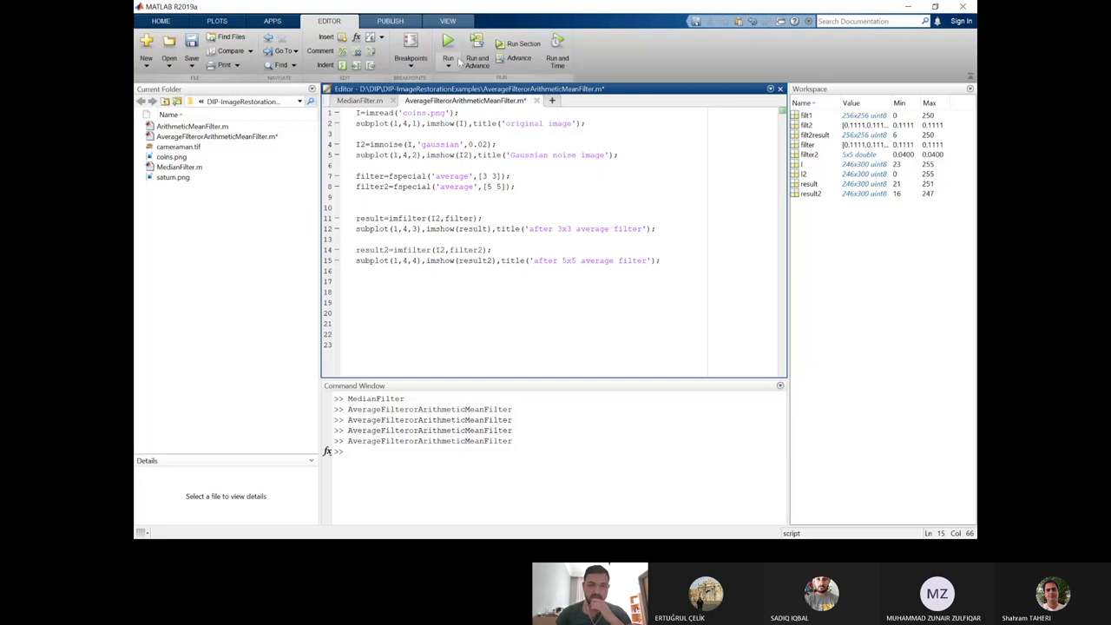
left_click(451, 50)
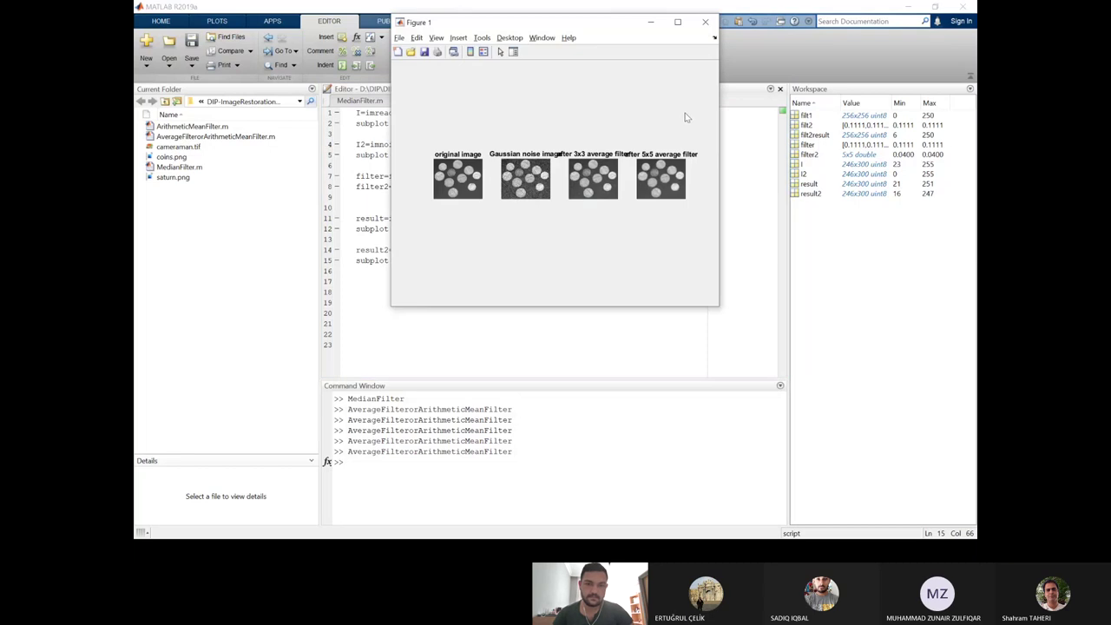
left_click(685, 19)
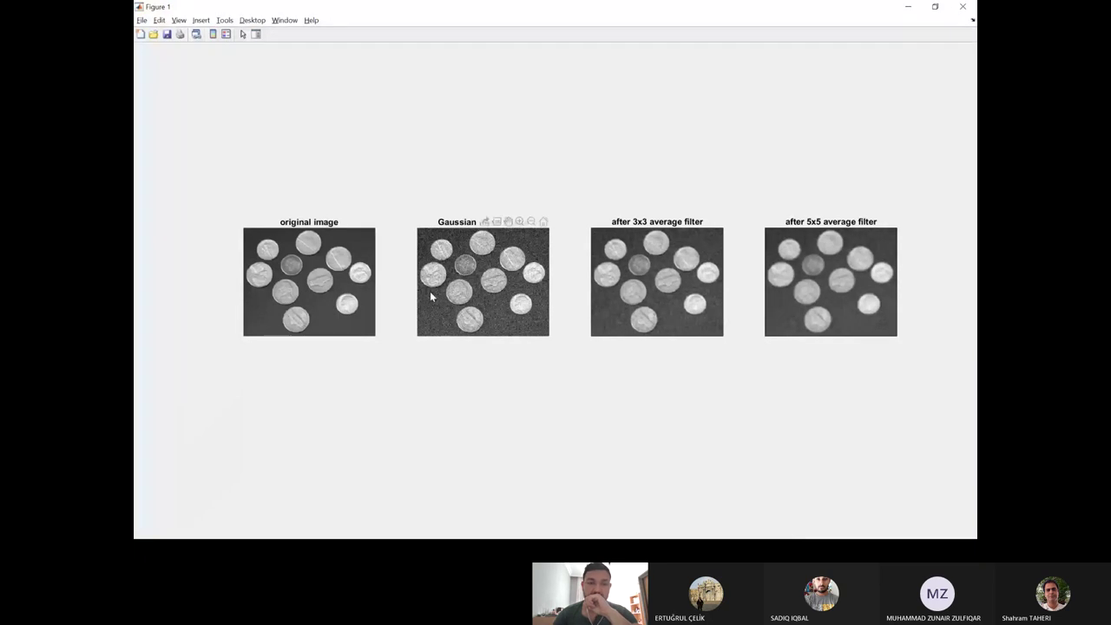
Zoom into the Gaussian noise, 3x3 and 5x5 filtered images, then close the figure.
left_click(519, 222)
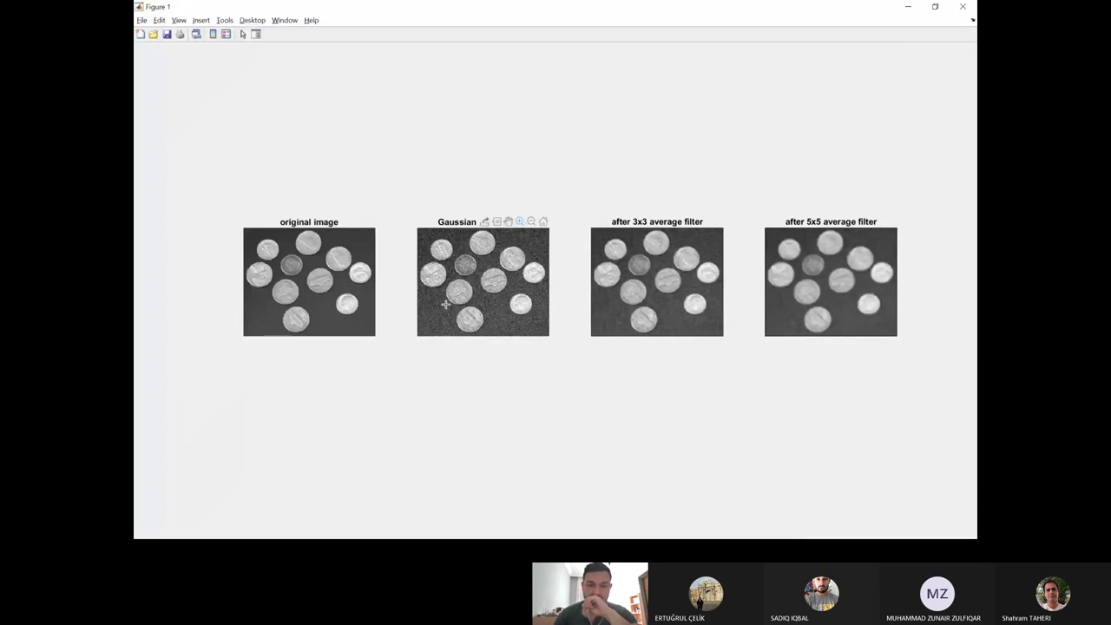
left_click_drag(489, 293, 543, 327)
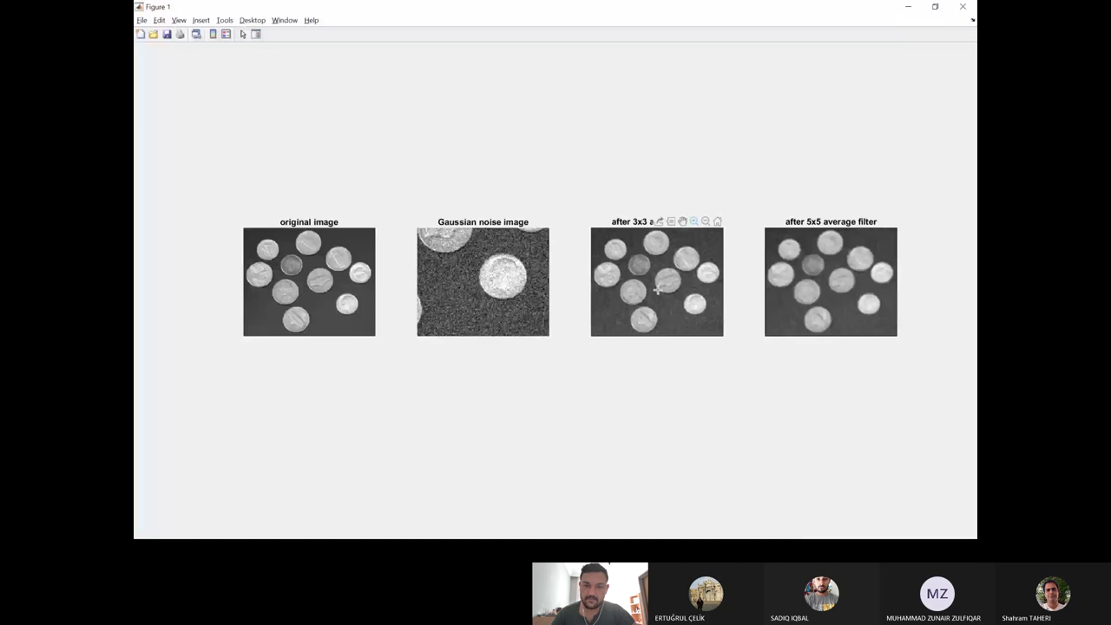
left_click_drag(653, 288, 710, 326)
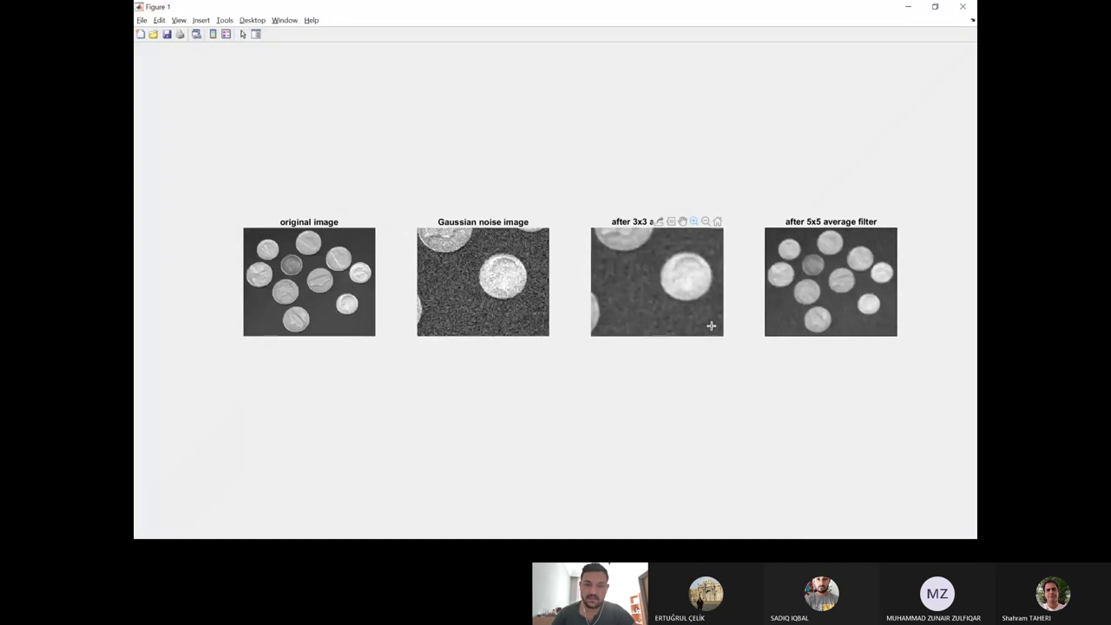
left_click_drag(812, 279, 866, 327)
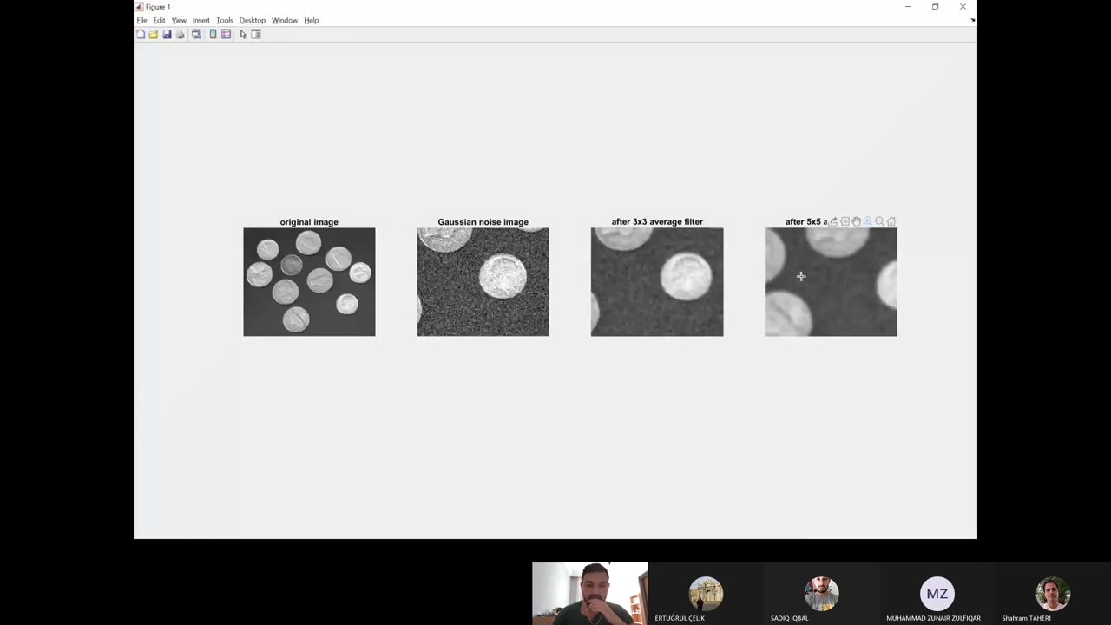
left_click(971, 8)
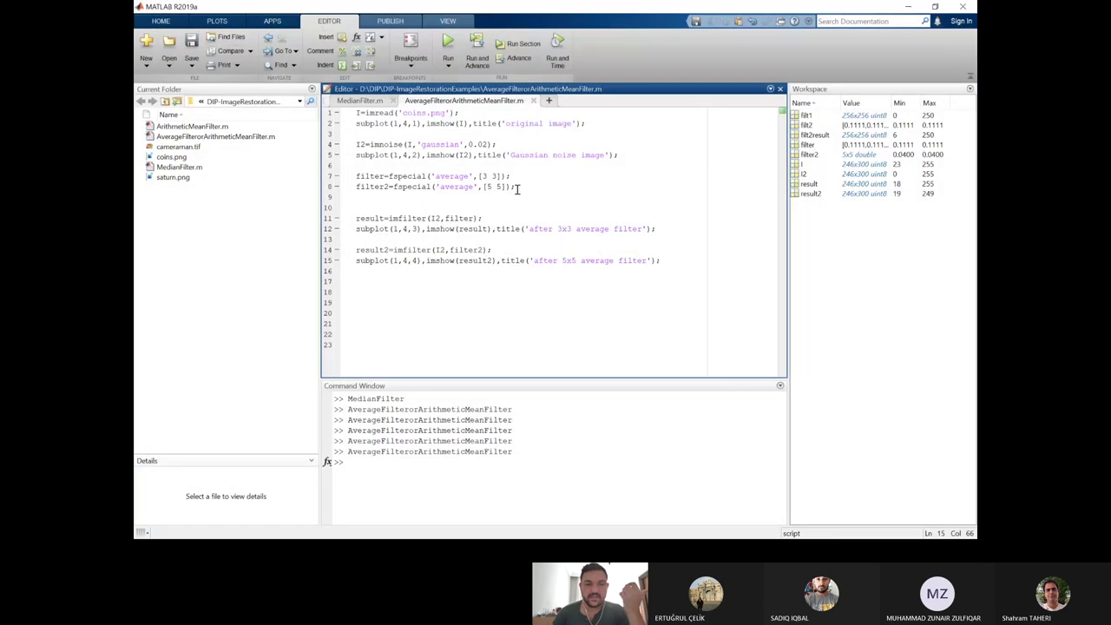
Add filter3 as a 15x15 average kernel on line 9 and change line 2's subplot grid to 5.
left_click(517, 187)
left_click_drag(521, 188, 356, 185)
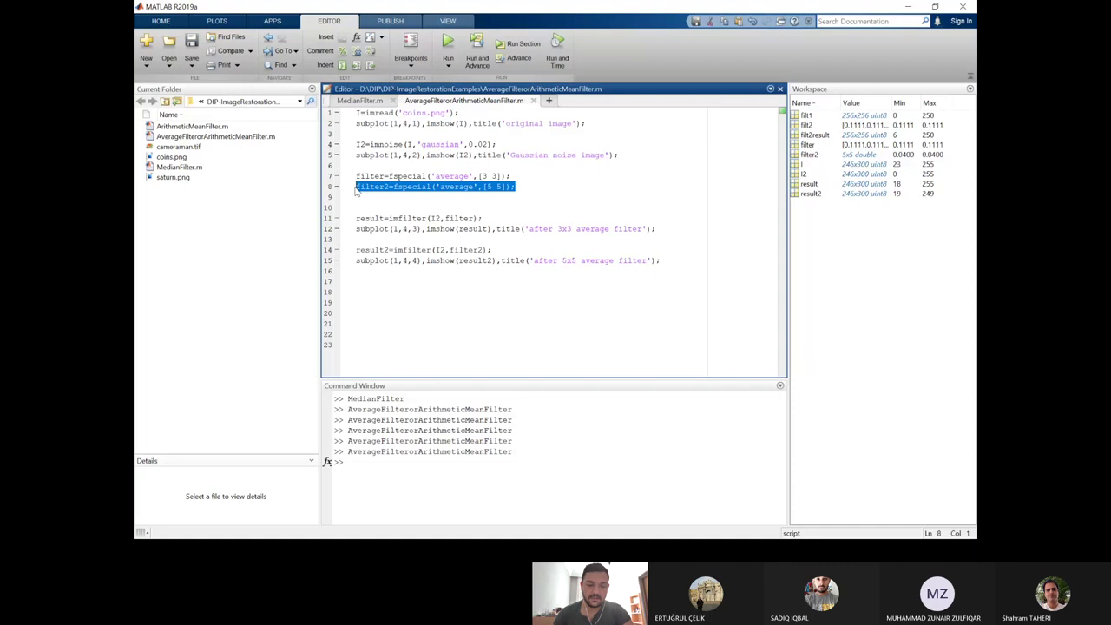
left_click(528, 190)
key("ctrl+v")
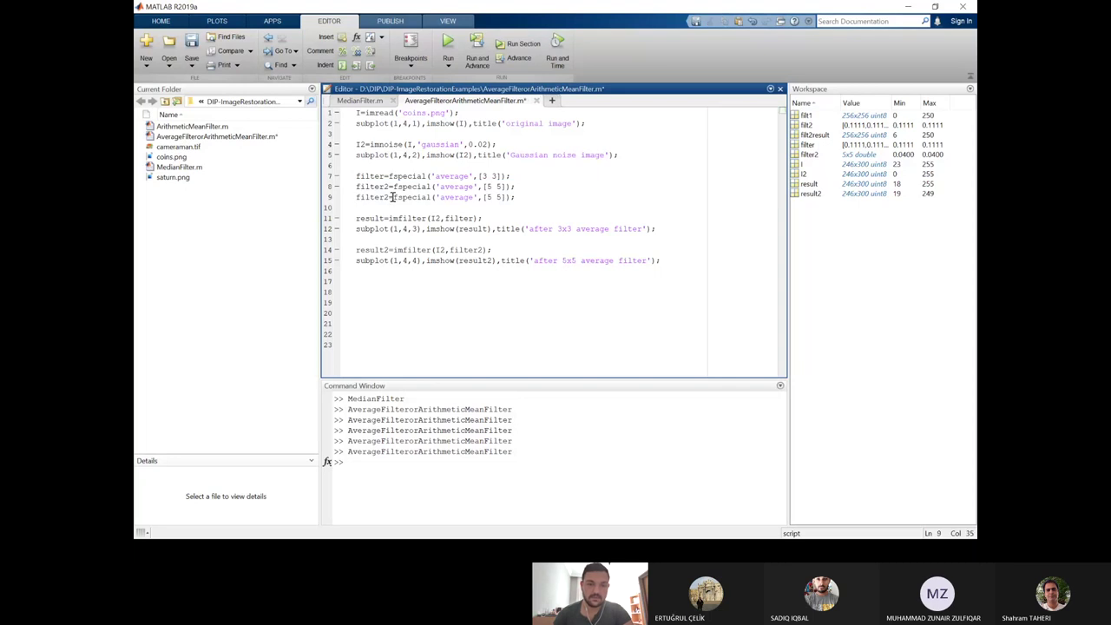
left_click(390, 197)
key("BackSpace")
type("3")
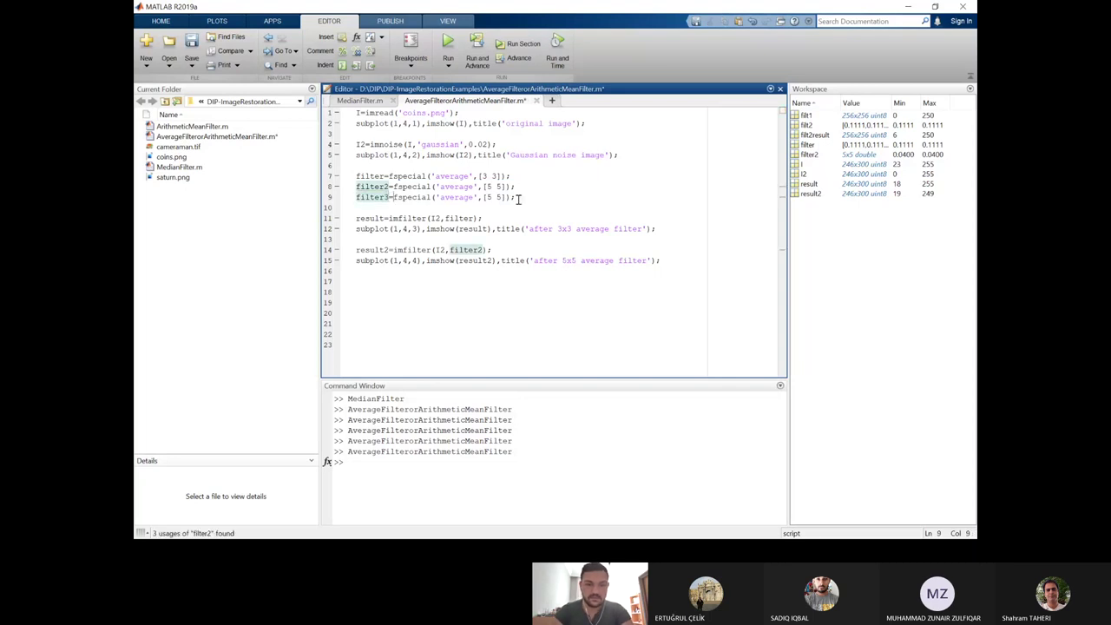
key("Right")
key("Right")
key("Right")
key("Right")
key("Right")
key("Right")
key("Right")
key("Right")
key("Right")
key("Right")
key("Right")
type("15 1")
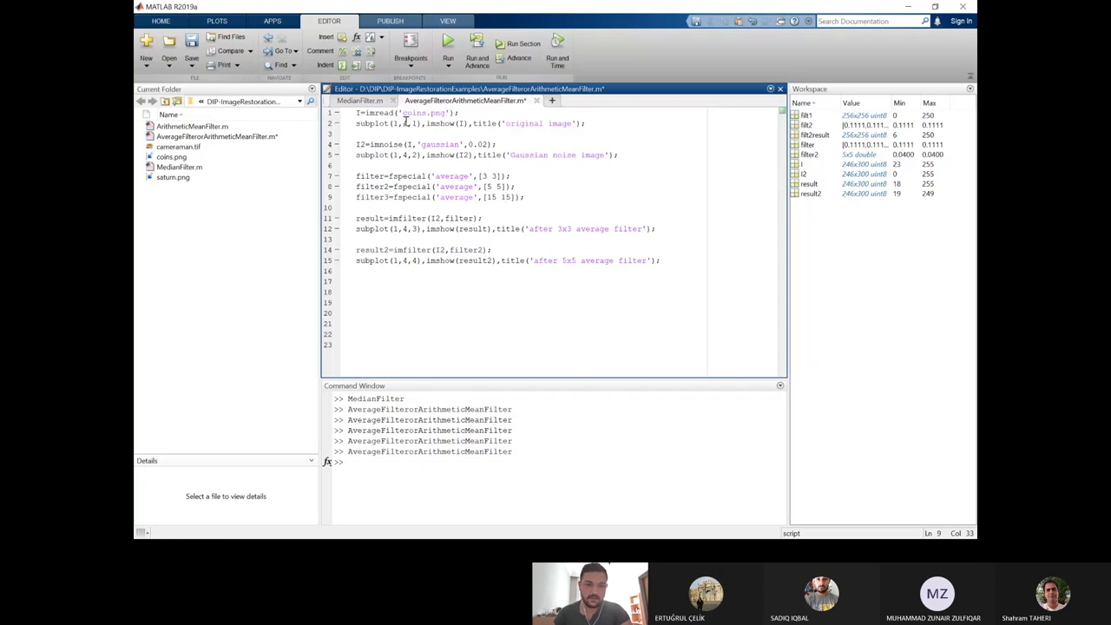
left_click(408, 123)
key("BackSpace")
type("5")
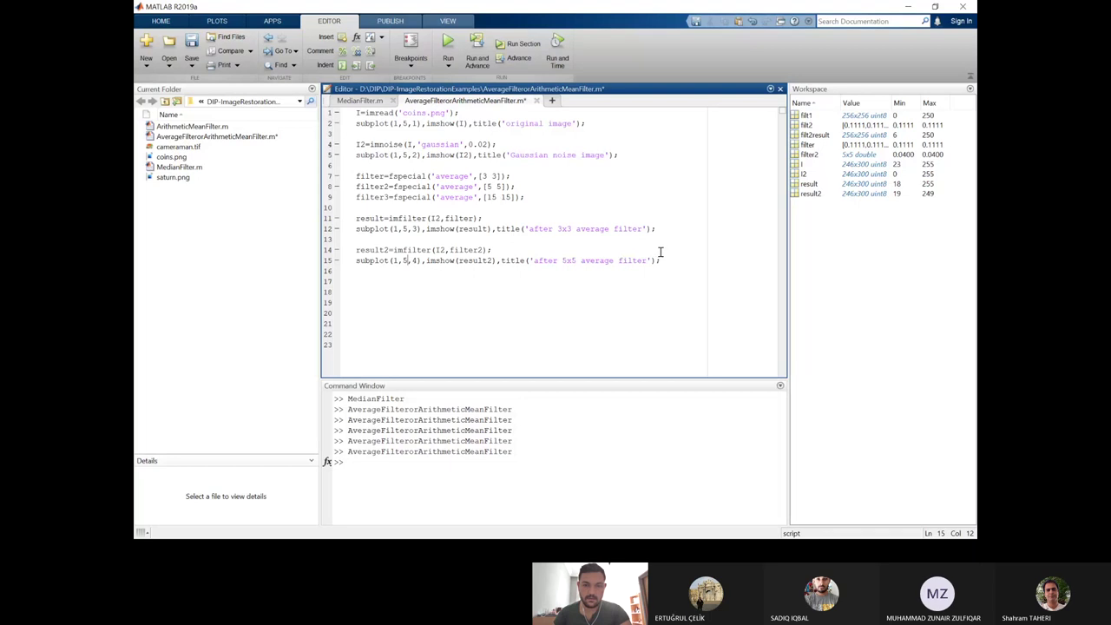
Duplicate the result2 lines as lines 17–18 with result3=imfilter(I2,filter3).
left_click_drag(669, 263, 360, 255)
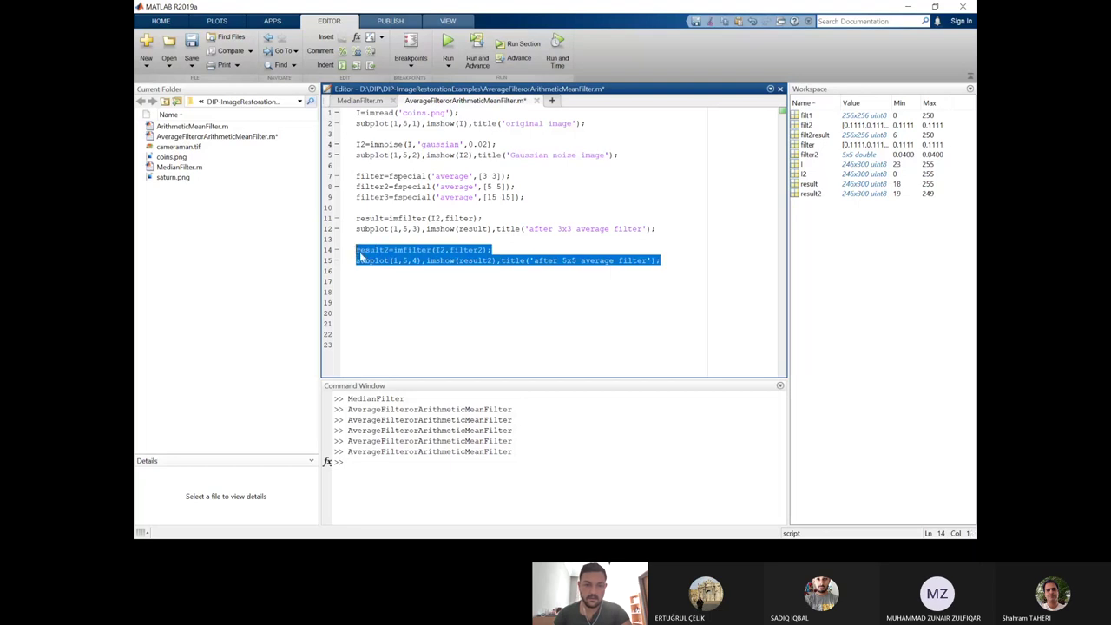
key("ctrl+c")
left_click(665, 260)
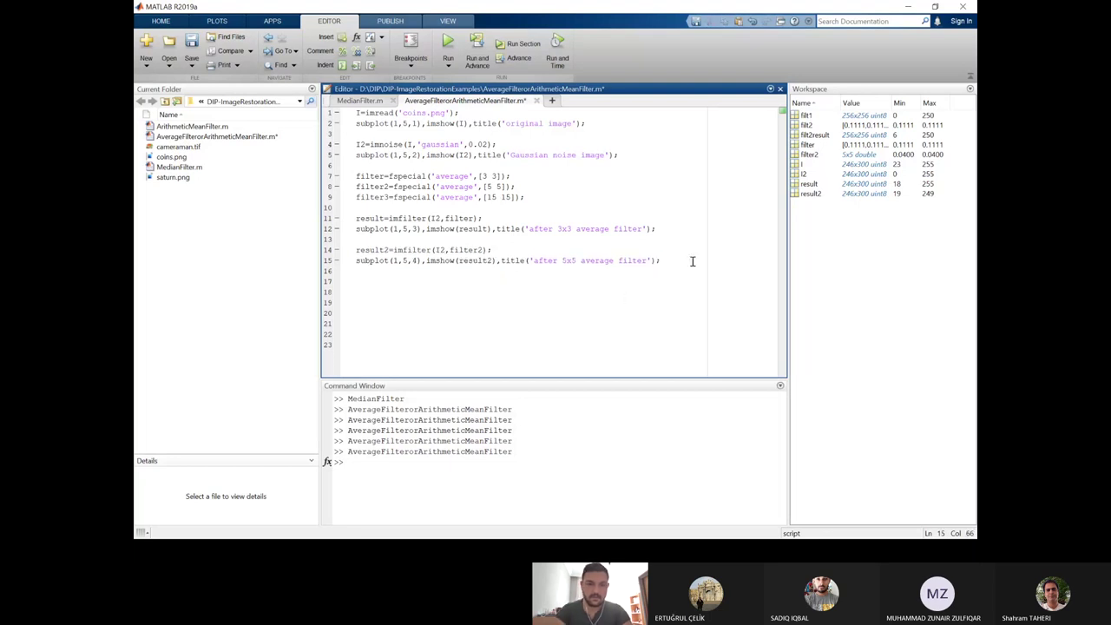
key("Return")
key("Return")
key("ctrl+v")
left_click(392, 281)
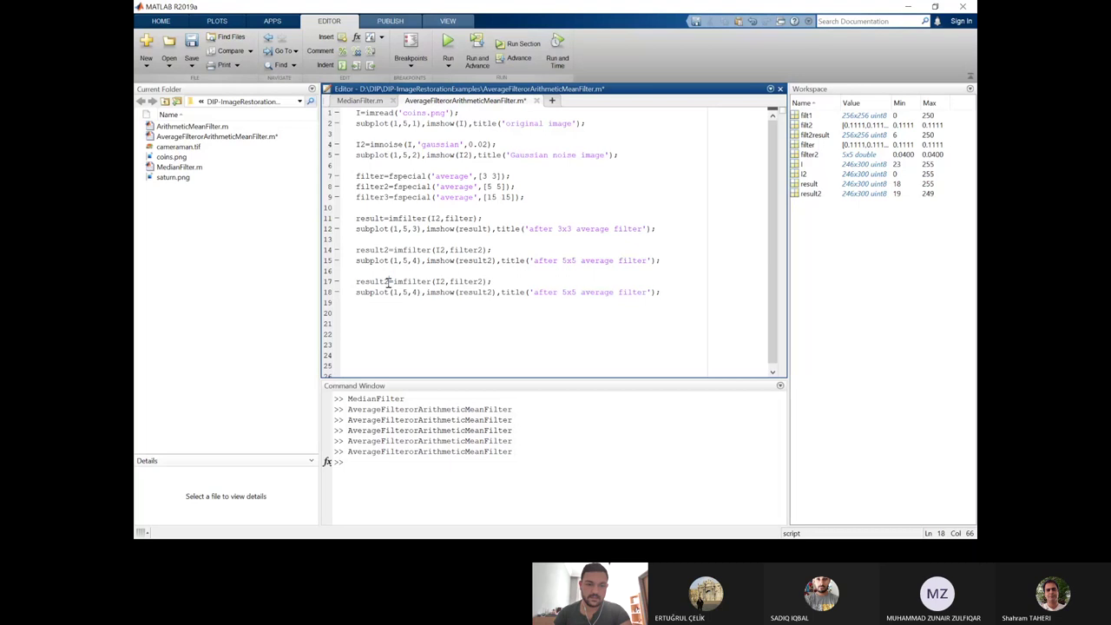
key("BackSpace")
type("3")
key("Right")
key("Right")
key("Right")
key("Right")
key("Right")
key("Right")
key("Right")
key("Right")
key("Right")
key("Right")
key("Right")
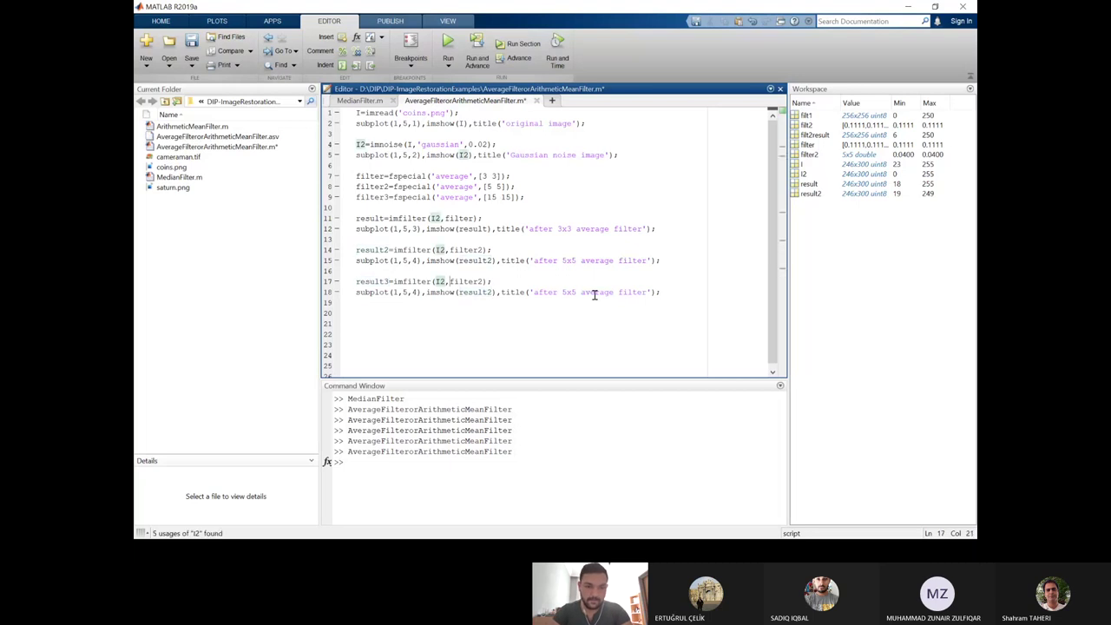
key("BackSpace")
type("3")
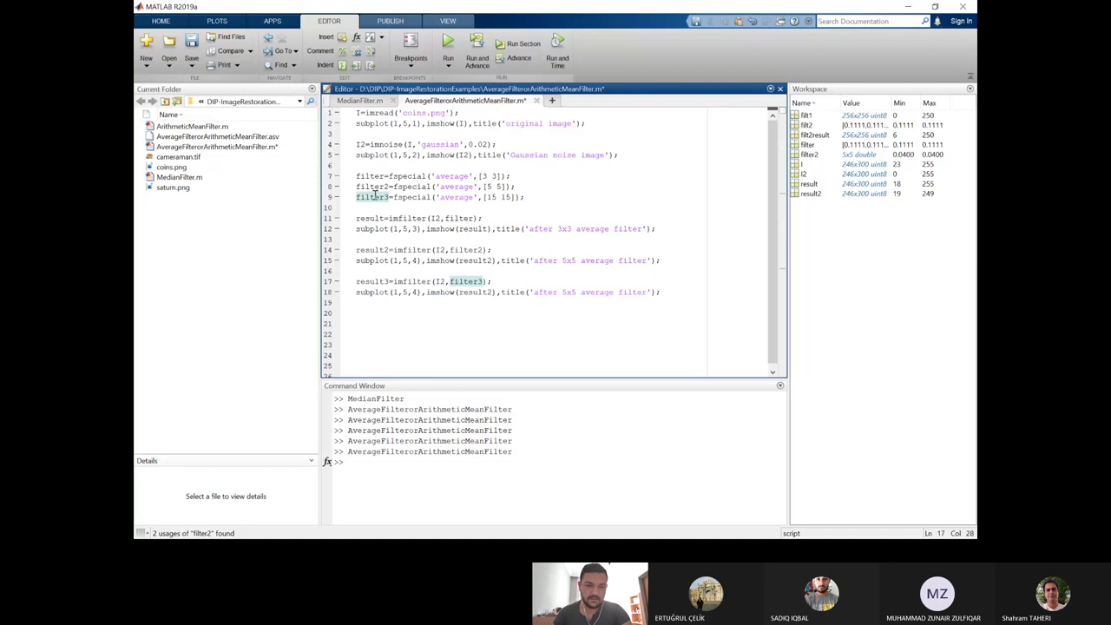
Set line 18's subplot title to 'after 15x15 average filter'.
left_click(416, 292)
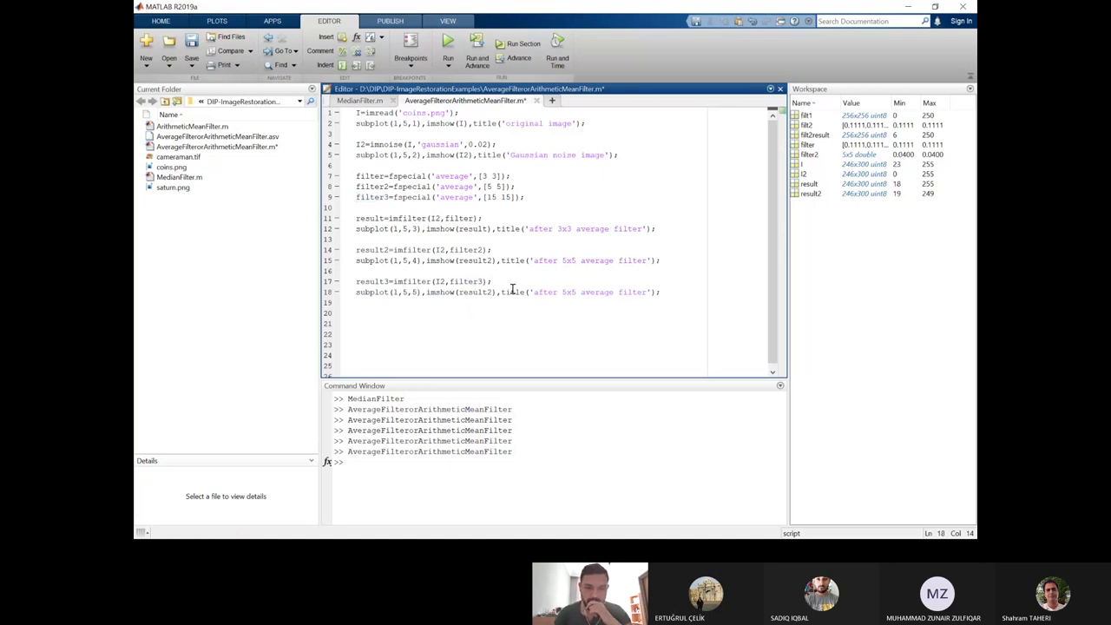
left_click(548, 293)
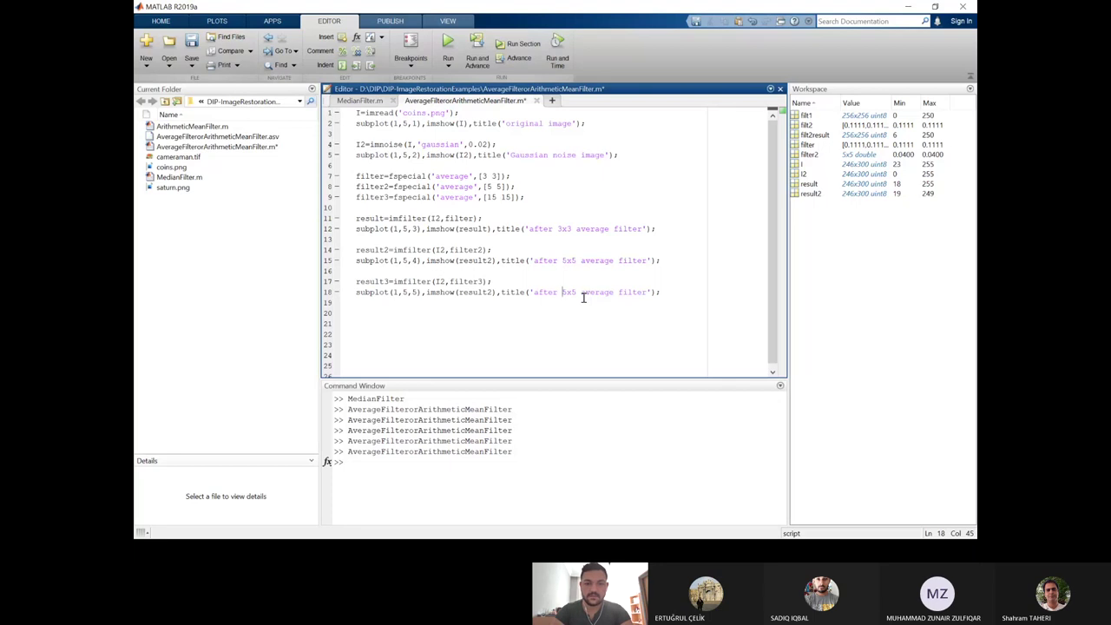
type("15x1")
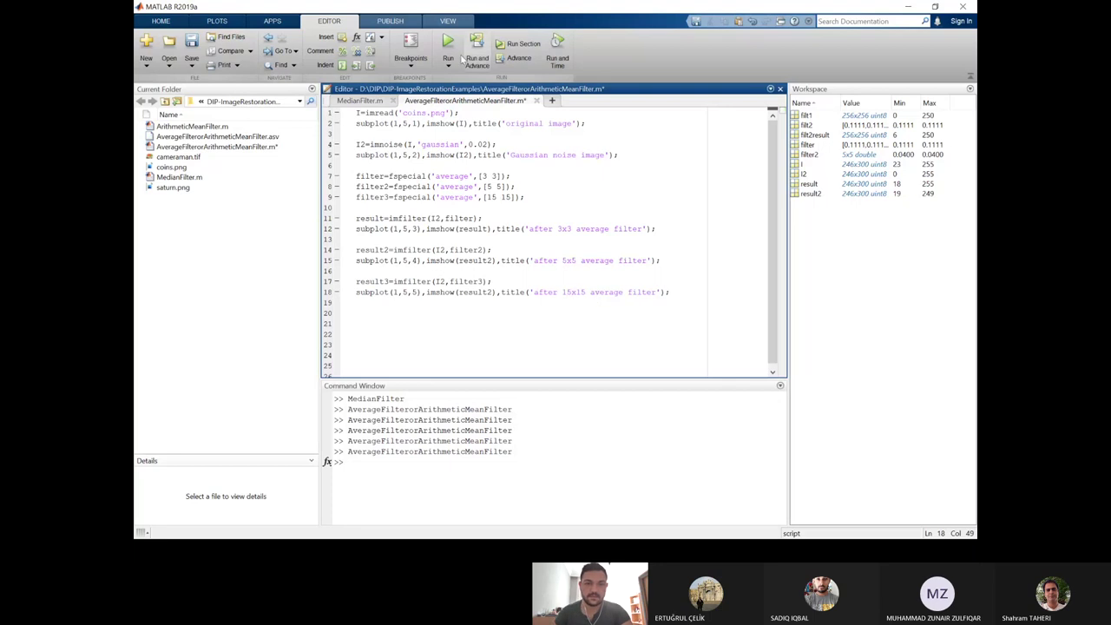
Run the script, inspect the maximized coins figure, then close it.
left_click(456, 47)
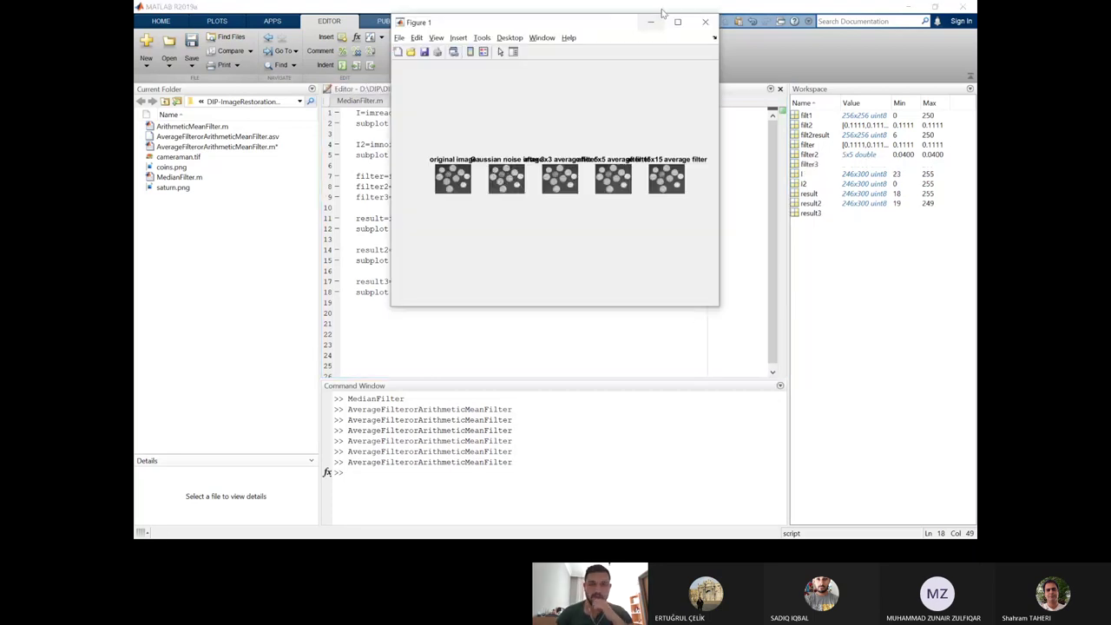
left_click(679, 12)
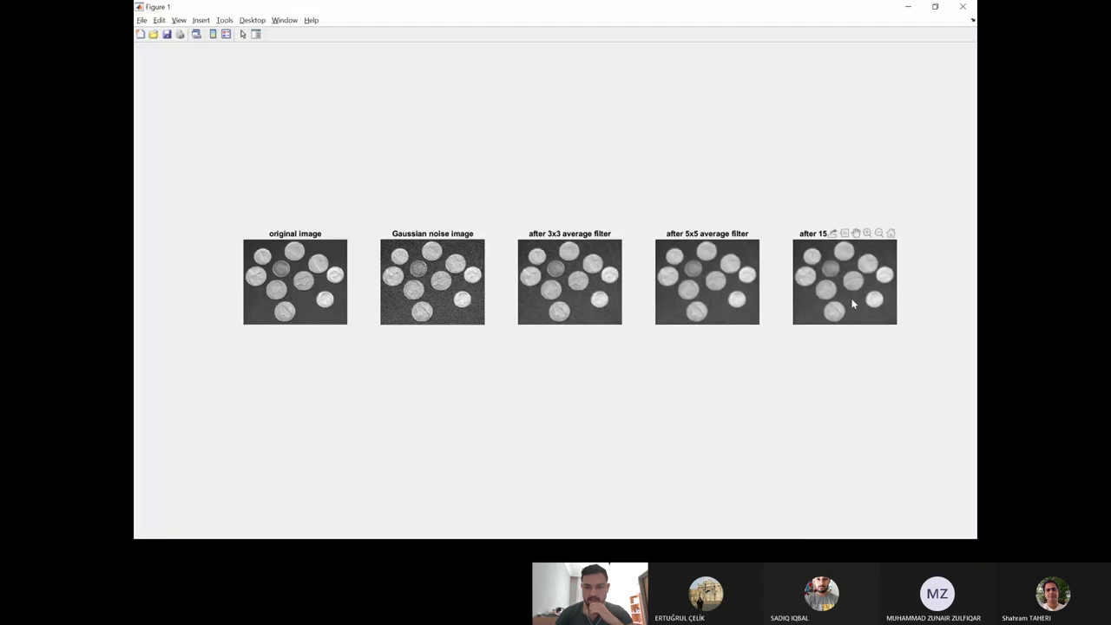
mouse_move(848, 300)
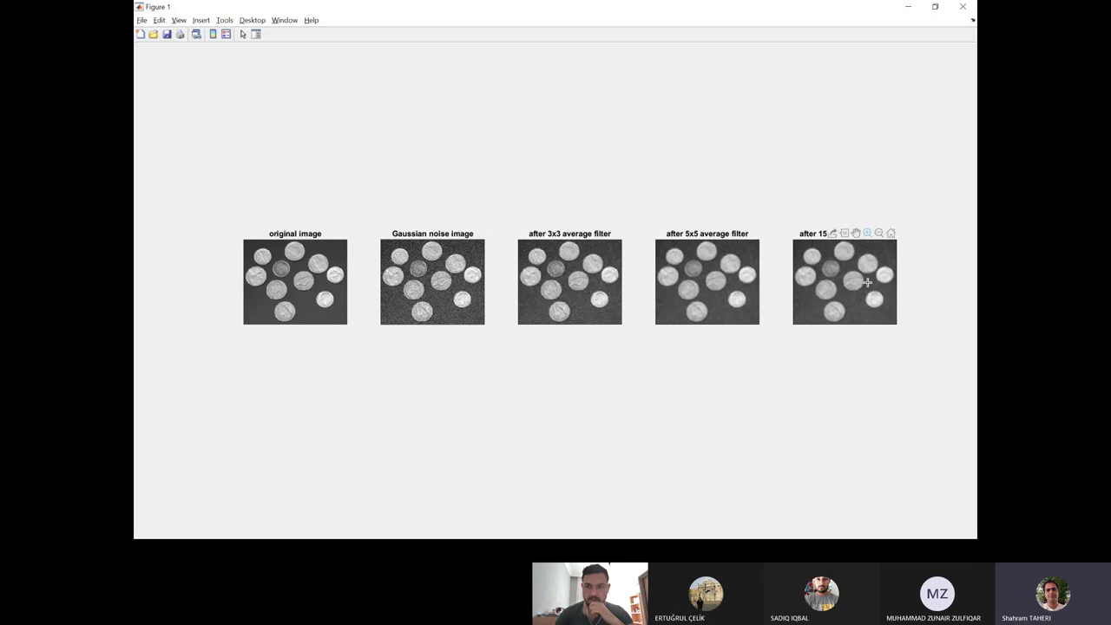
left_click(962, 6)
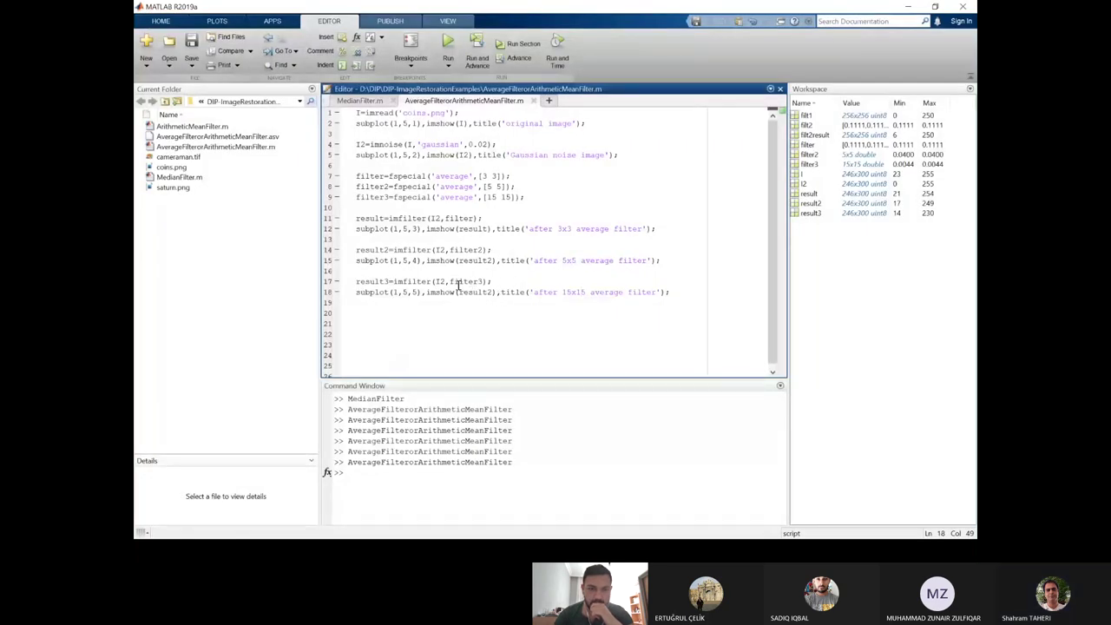
Change line 18's imshow from result2 to result3 and rerun the script.
left_click(487, 292)
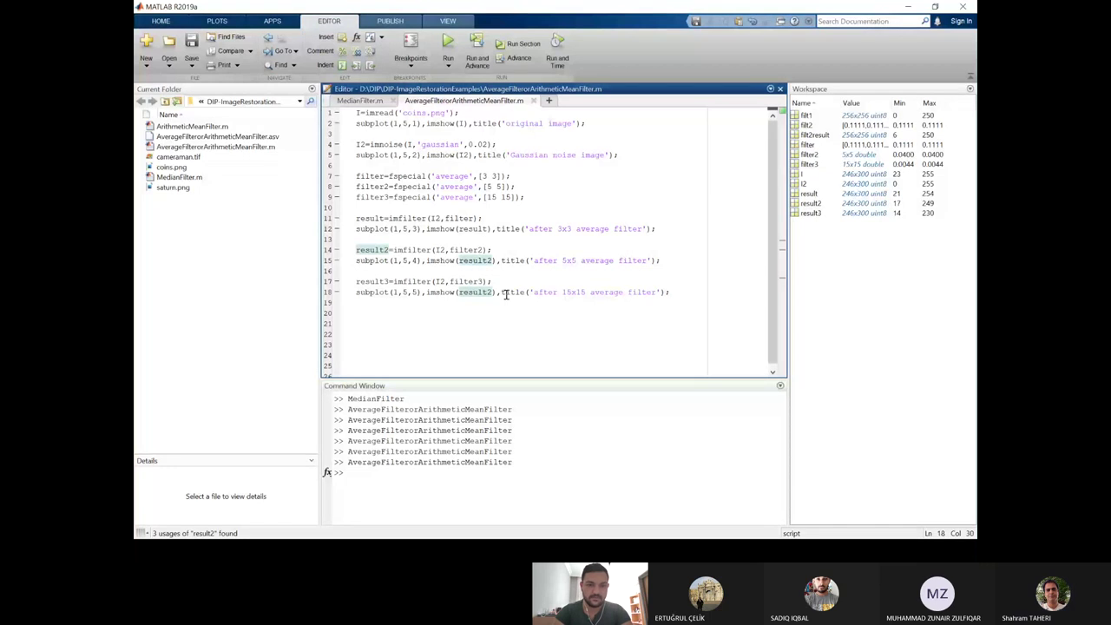
key("BackSpace")
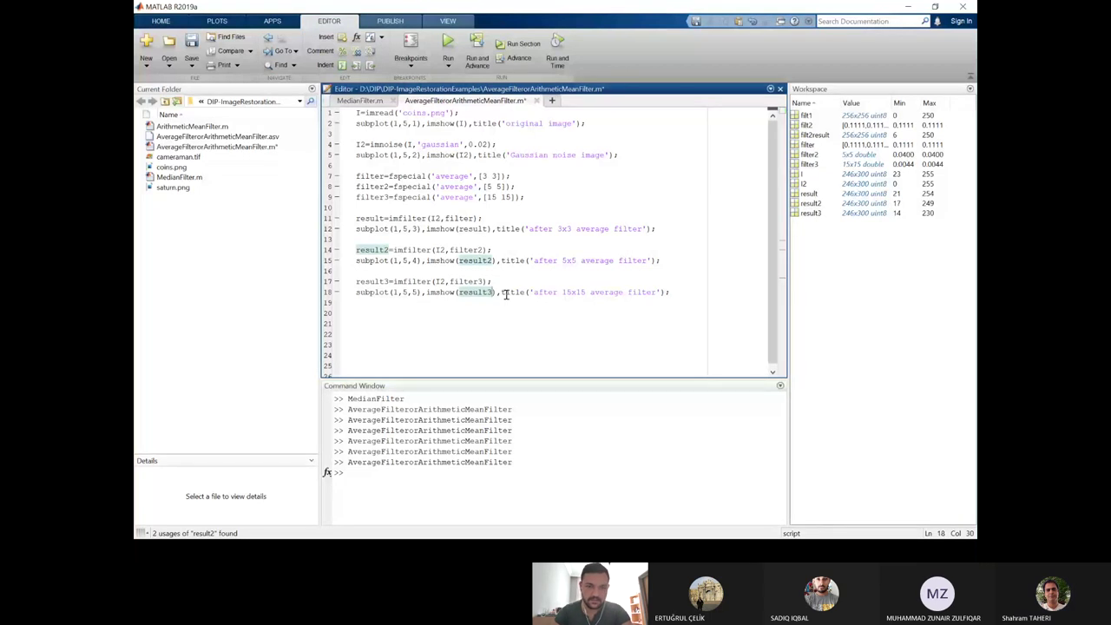
type("3")
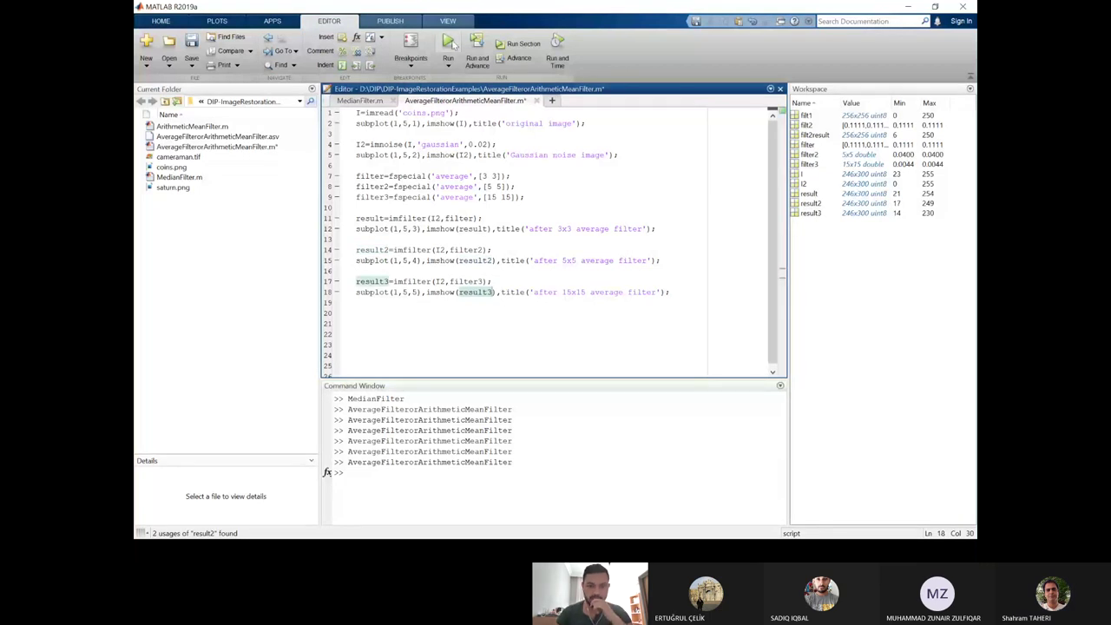
left_click(449, 41)
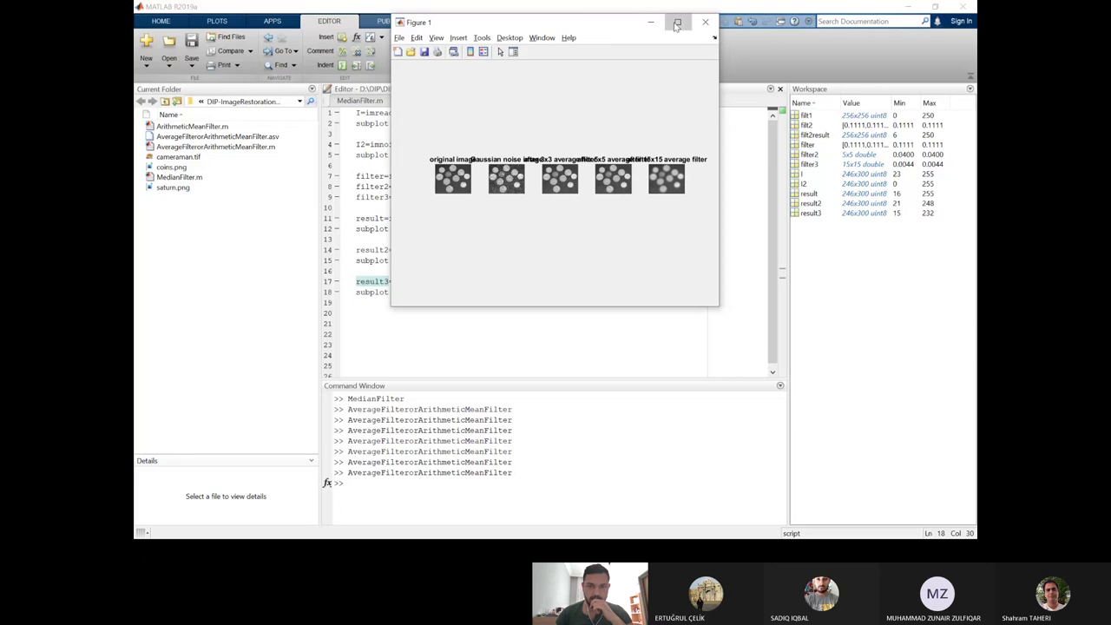
Maximize Figure 1 to show the five coin results with the 15x15 blur, then minimize it.
left_click(676, 23)
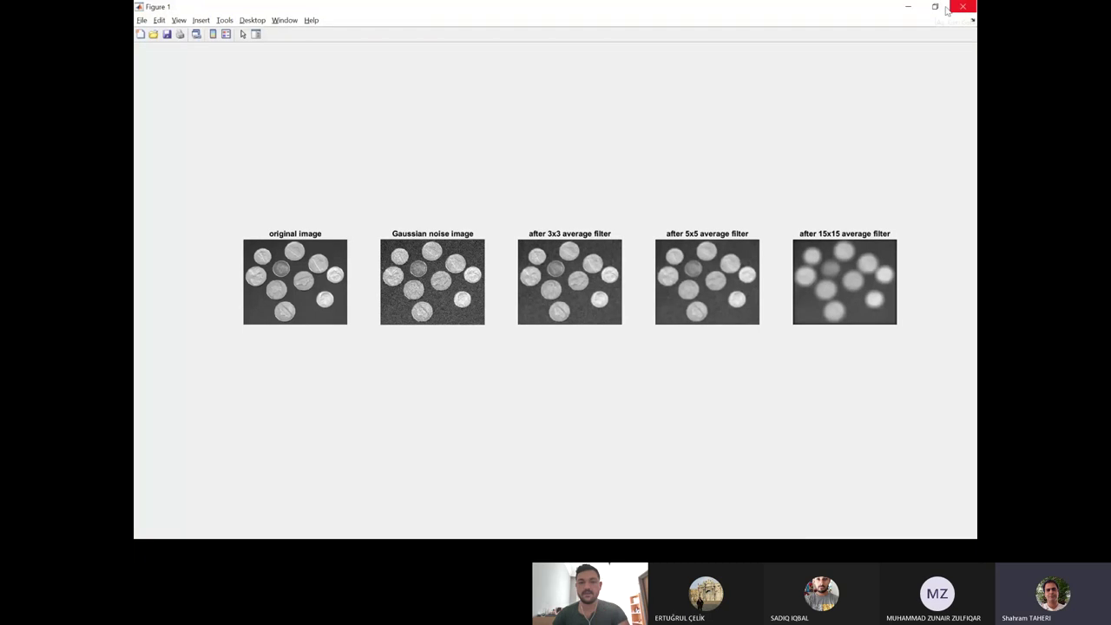
key("alt+Tab")
key("Tab")
key("Tab")
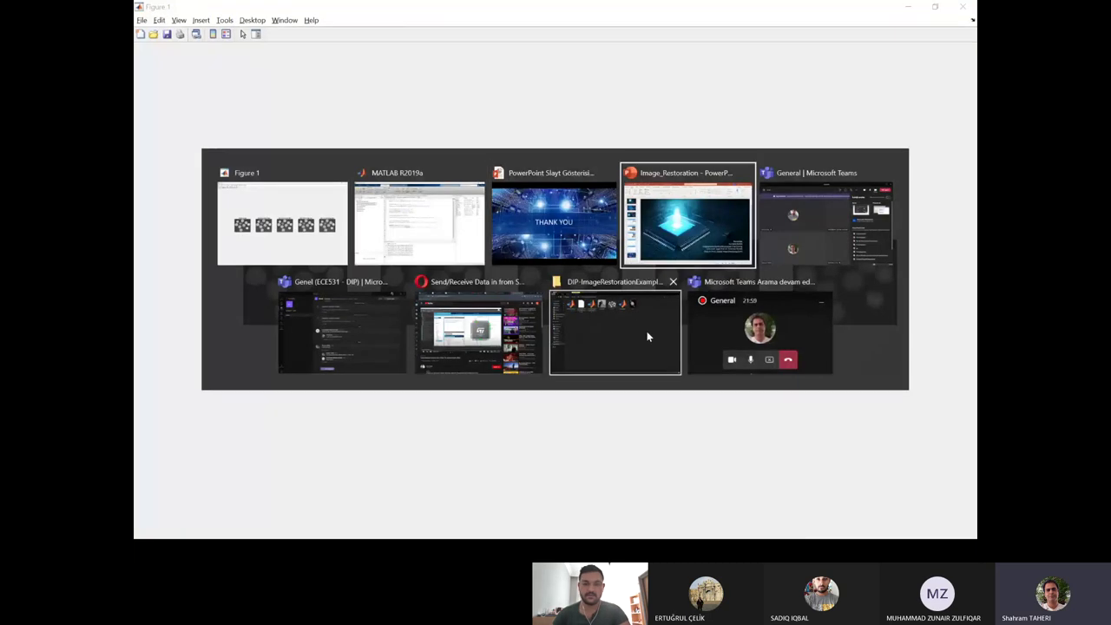
left_click(731, 308)
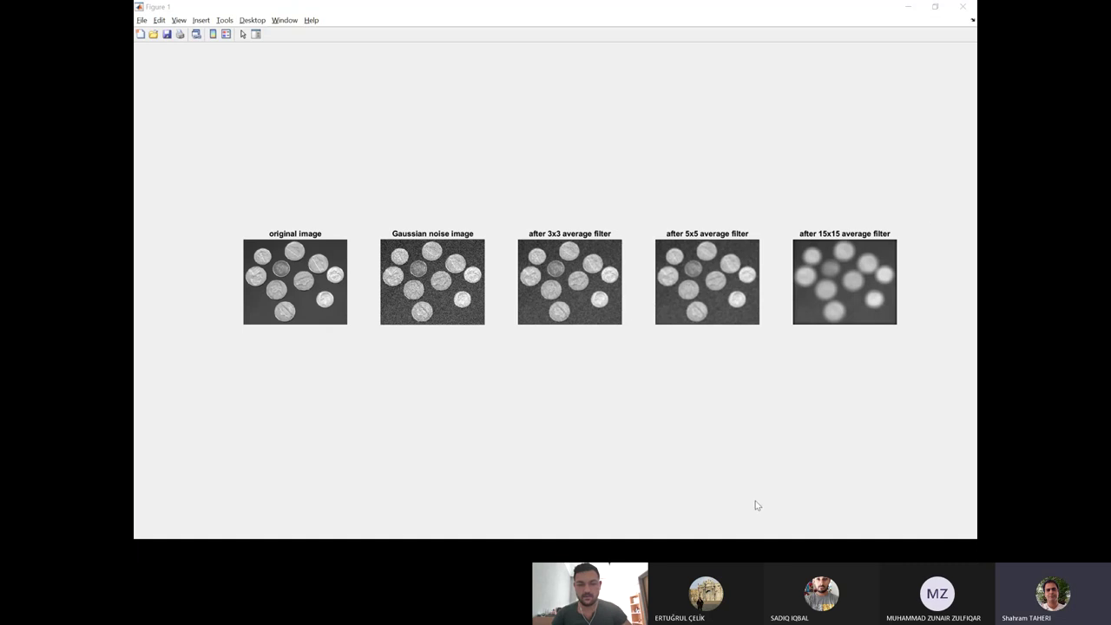
key("alt+Tab")
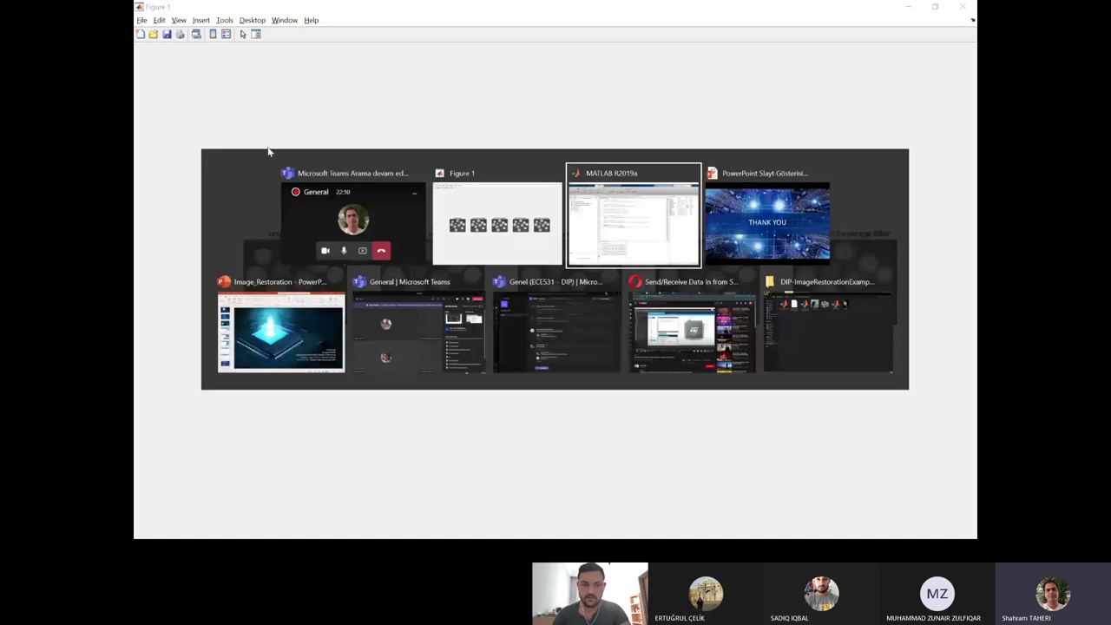
key("Escape")
key("alt+Tab")
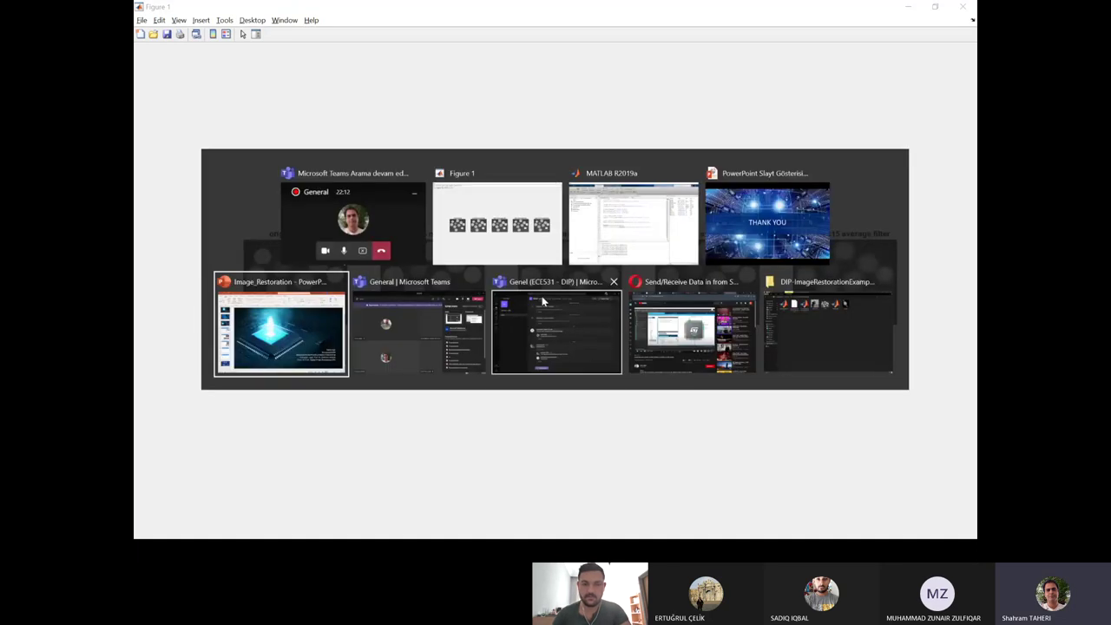
key("Escape")
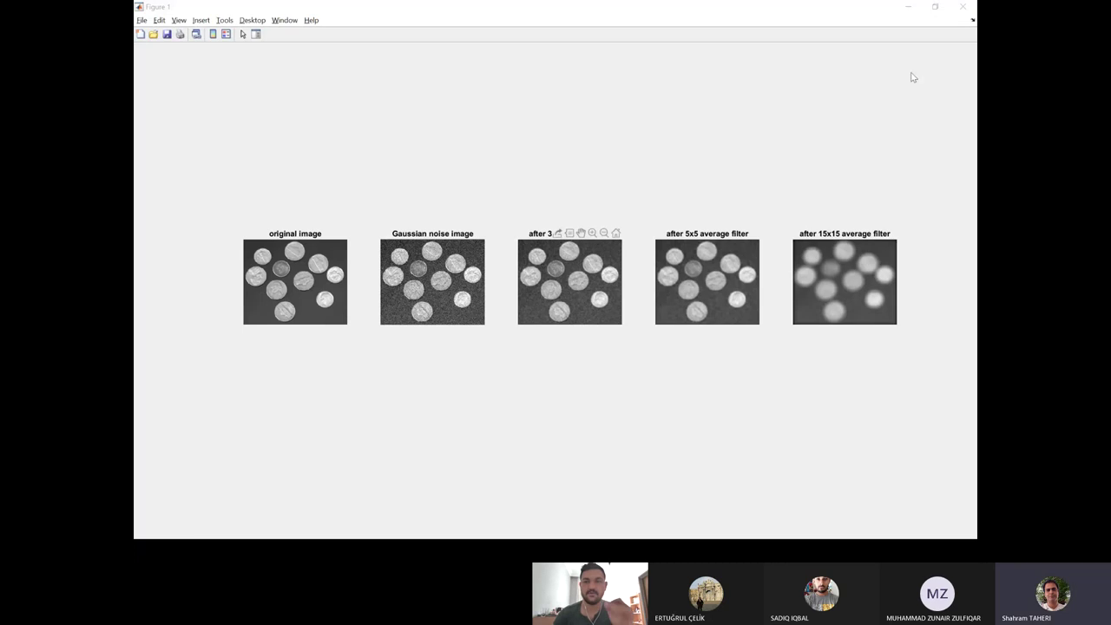
left_click(907, 7)
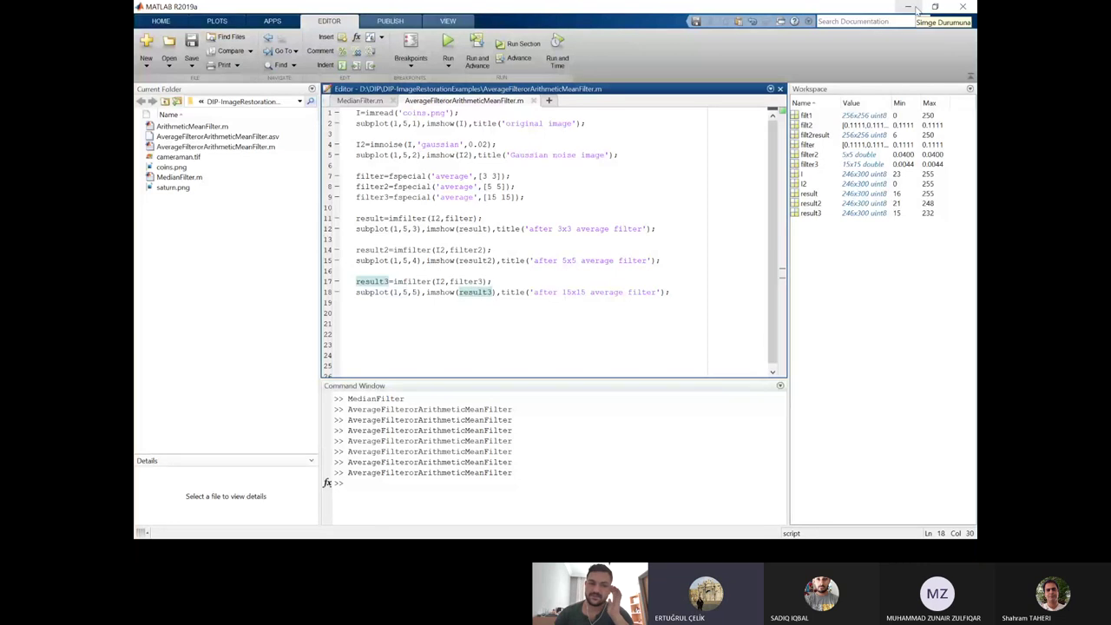
Minimize MATLAB, exit the THANK YOU slideshow and re-maximize the PowerPoint window.
left_click(909, 9)
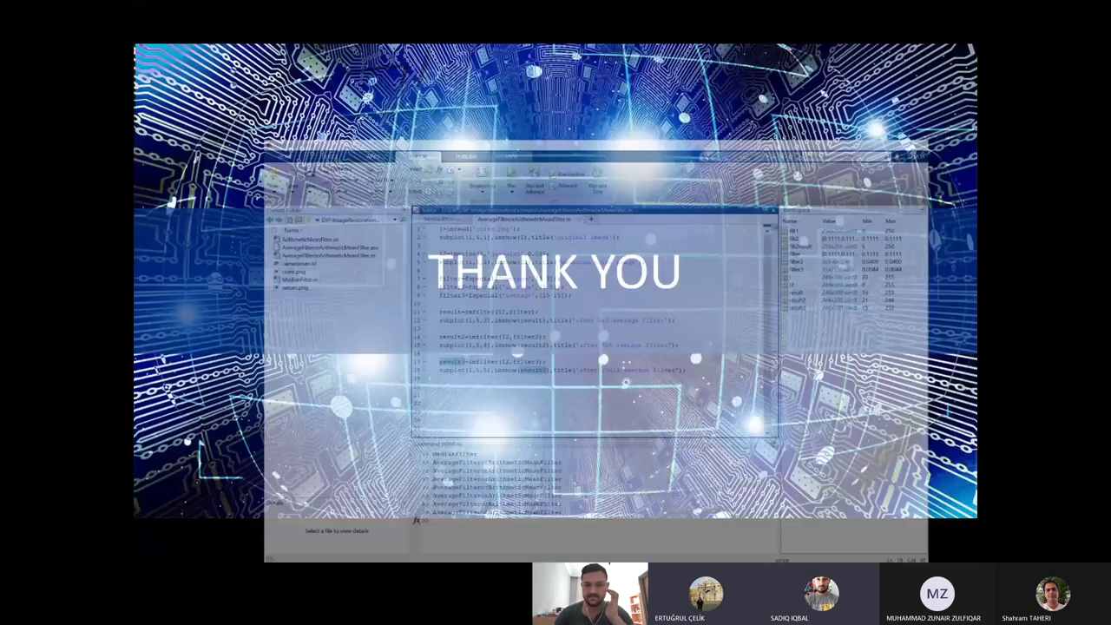
key("Escape")
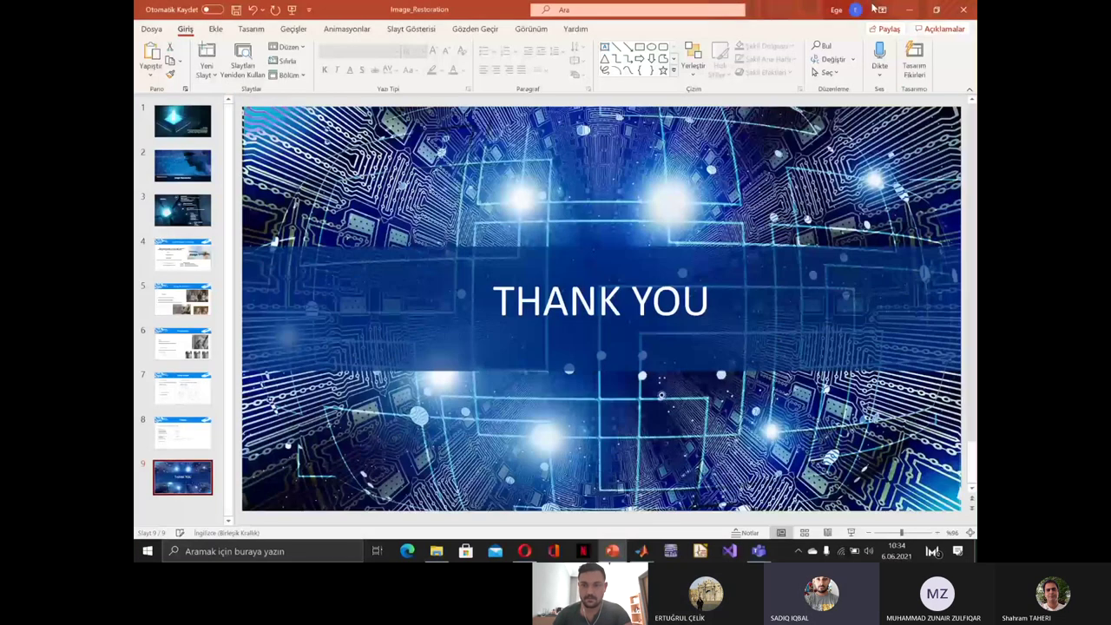
left_click(935, 9)
left_click_drag(226, 121, 216, 1)
Minimize PowerPoint and File Explorer to uncover the desktop.
left_click(908, 11)
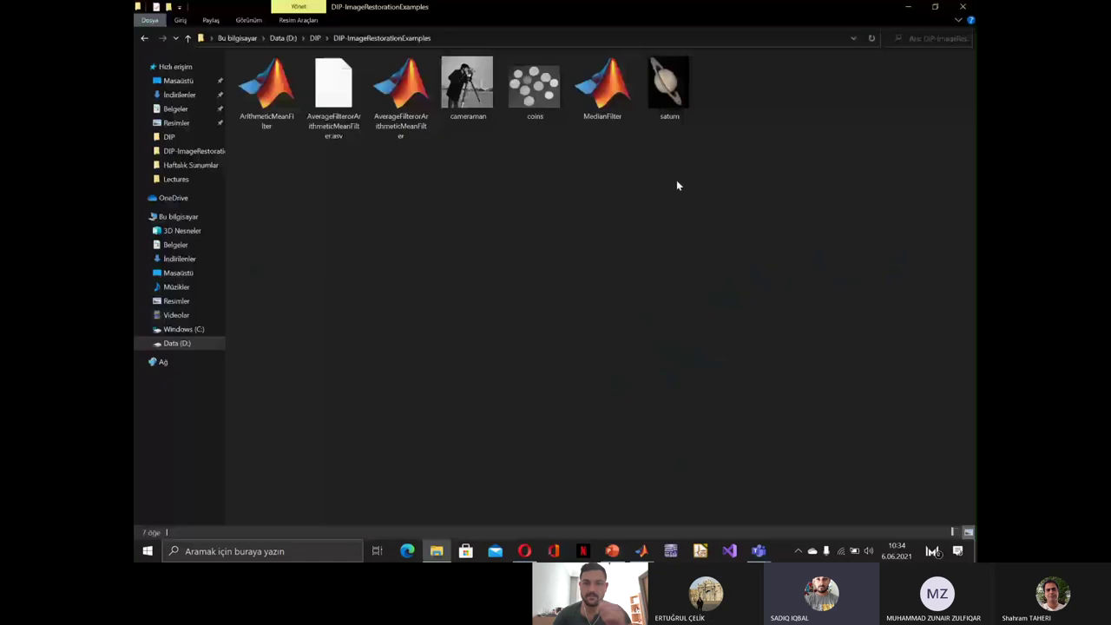
left_click(911, 9)
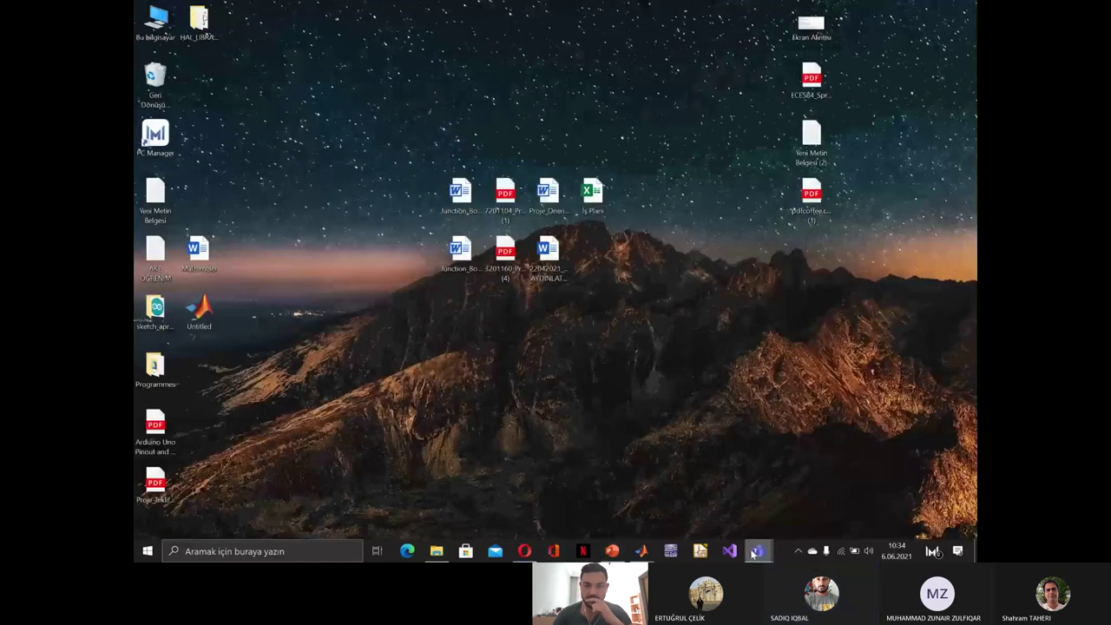
mouse_move(755, 552)
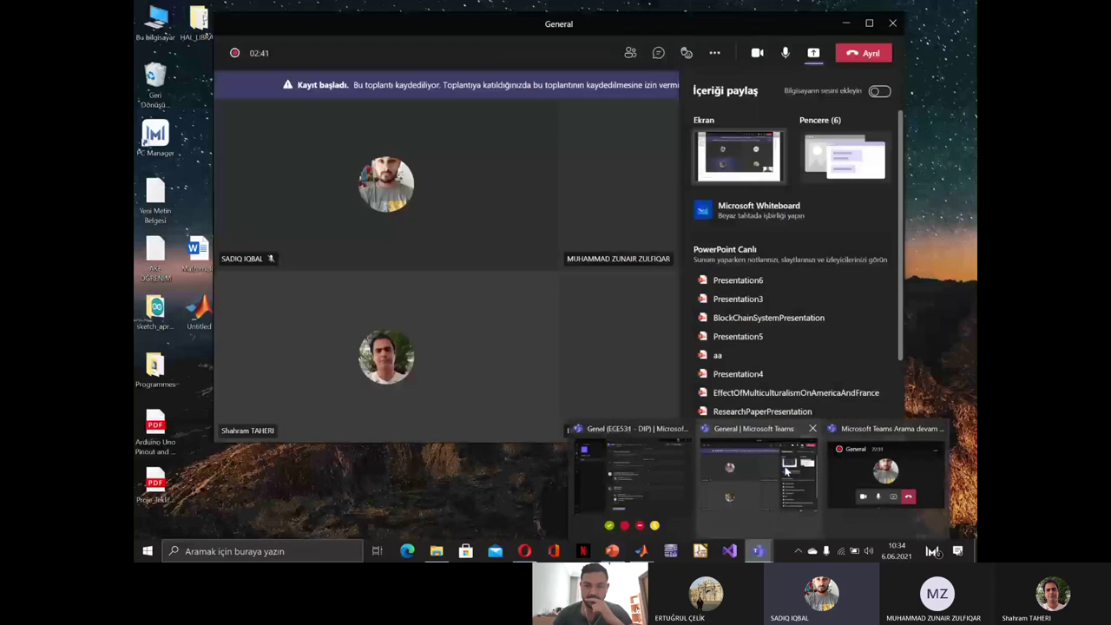
Bring up the Teams General meeting, then return to Image_Restoration on slide 8, 'Filtering'.
left_click(782, 469)
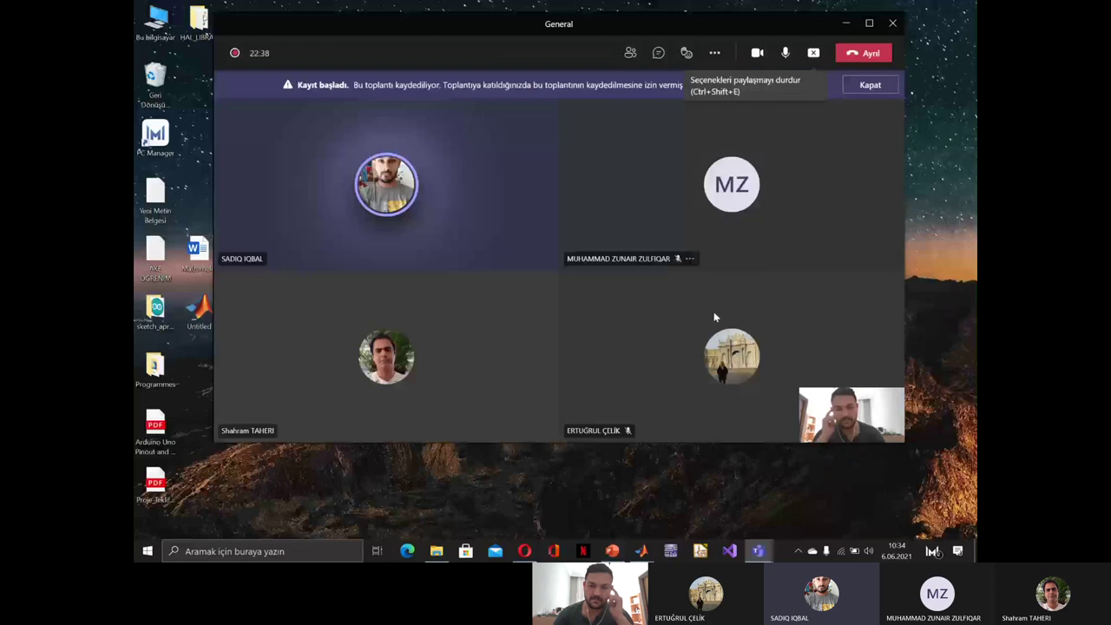
mouse_move(608, 555)
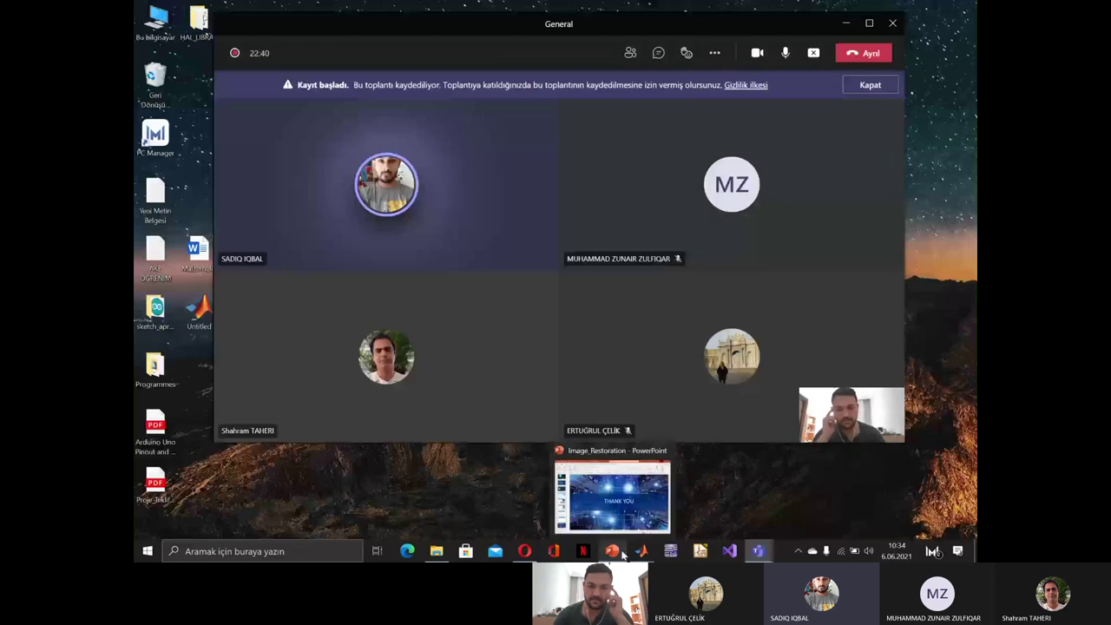
mouse_move(640, 552)
mouse_move(600, 517)
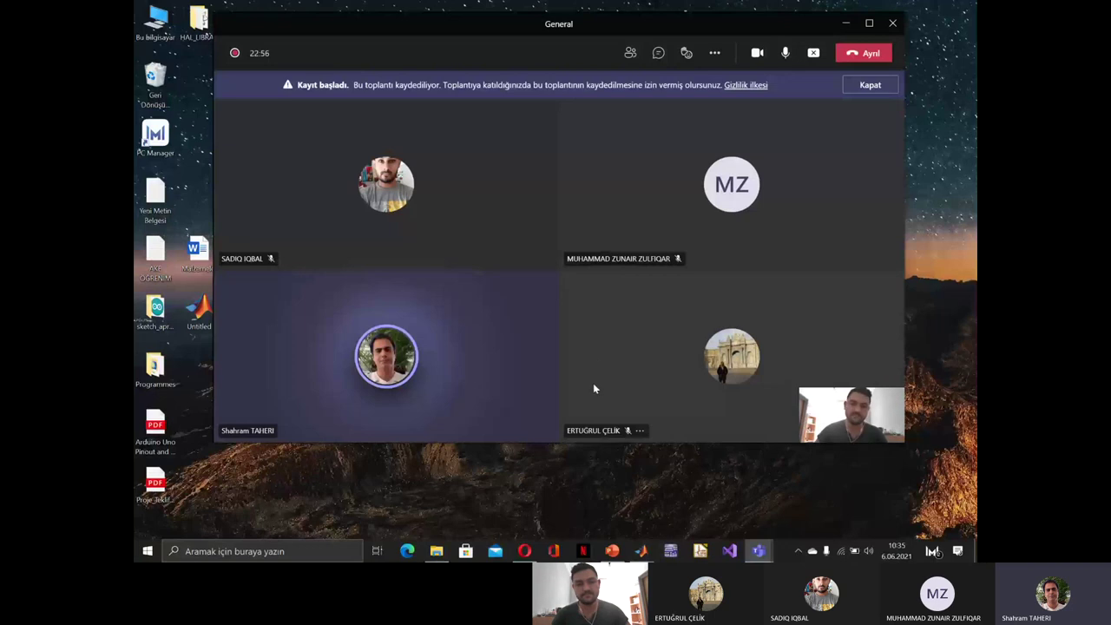
left_click(614, 550)
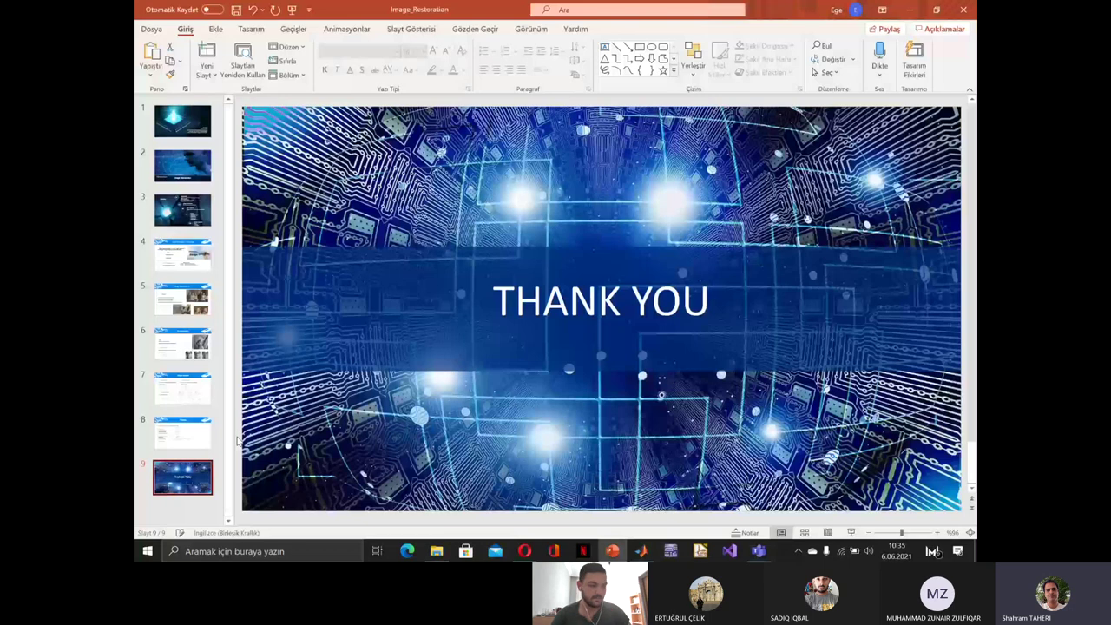
scroll(278, 433, "up", 1)
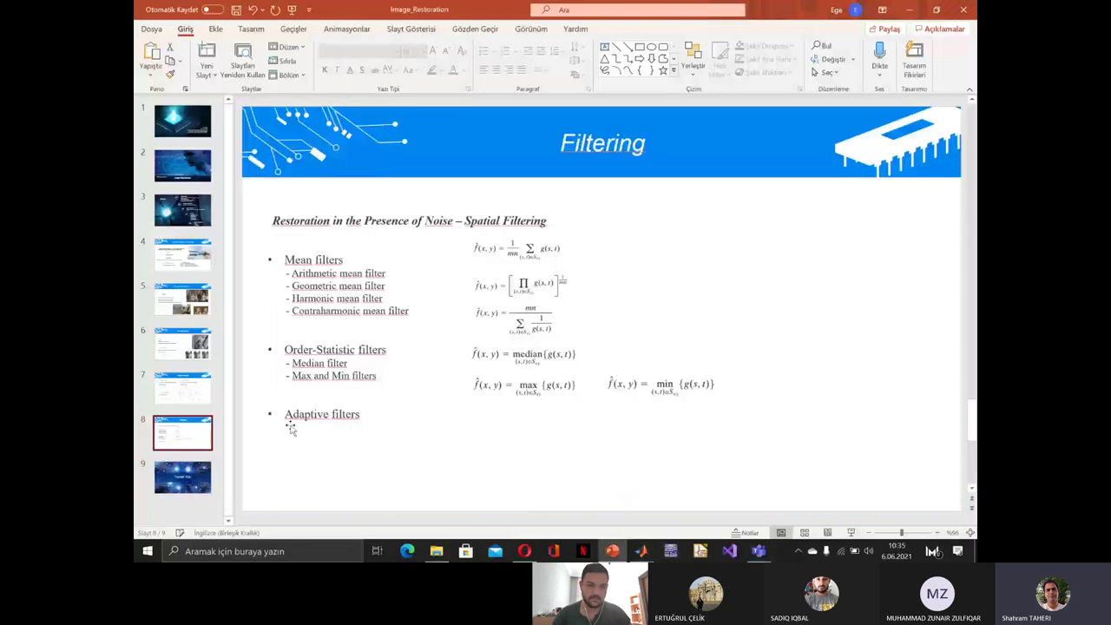